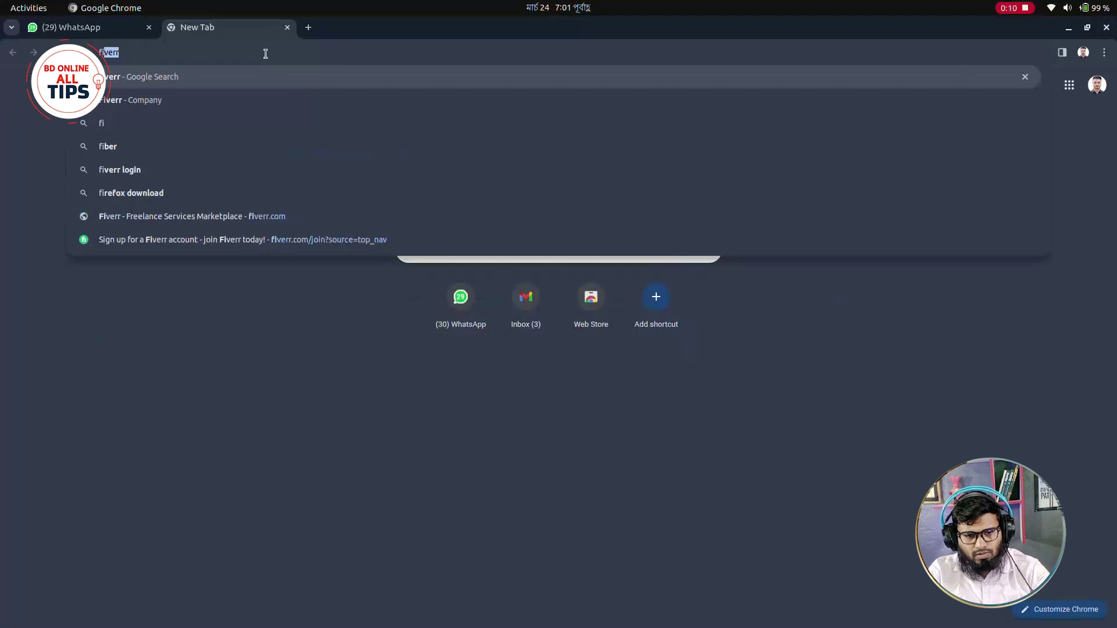
Search the web for Fiverr and open the Fiverr - Freelance Services Marketplace site.
{"action": "key", "text": "Return"}
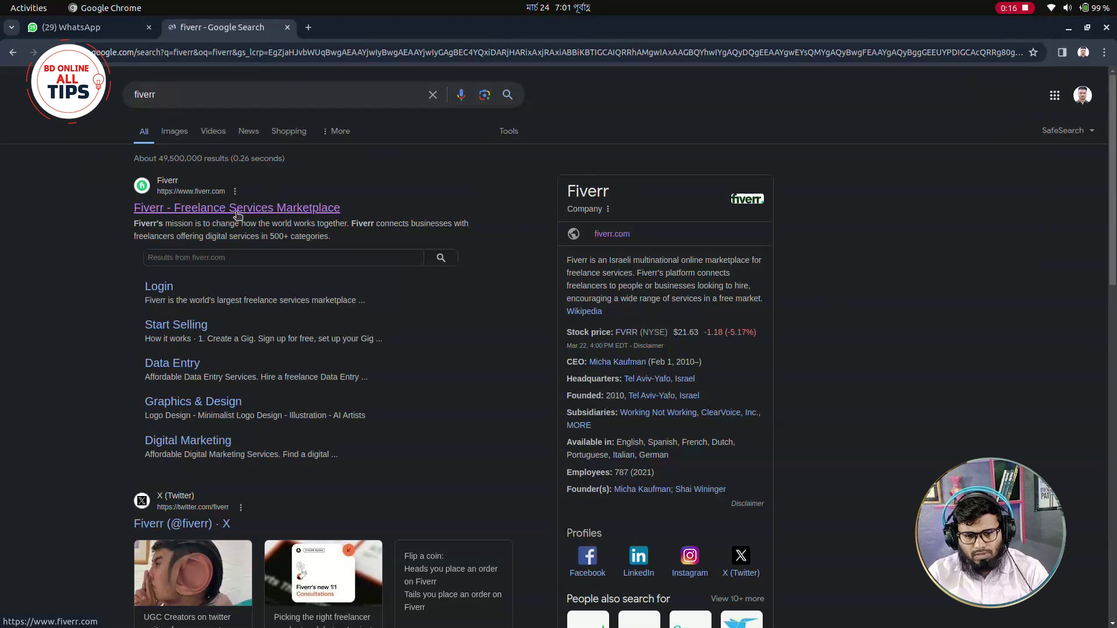
{"action": "left_click", "coordinate": [196, 209]}
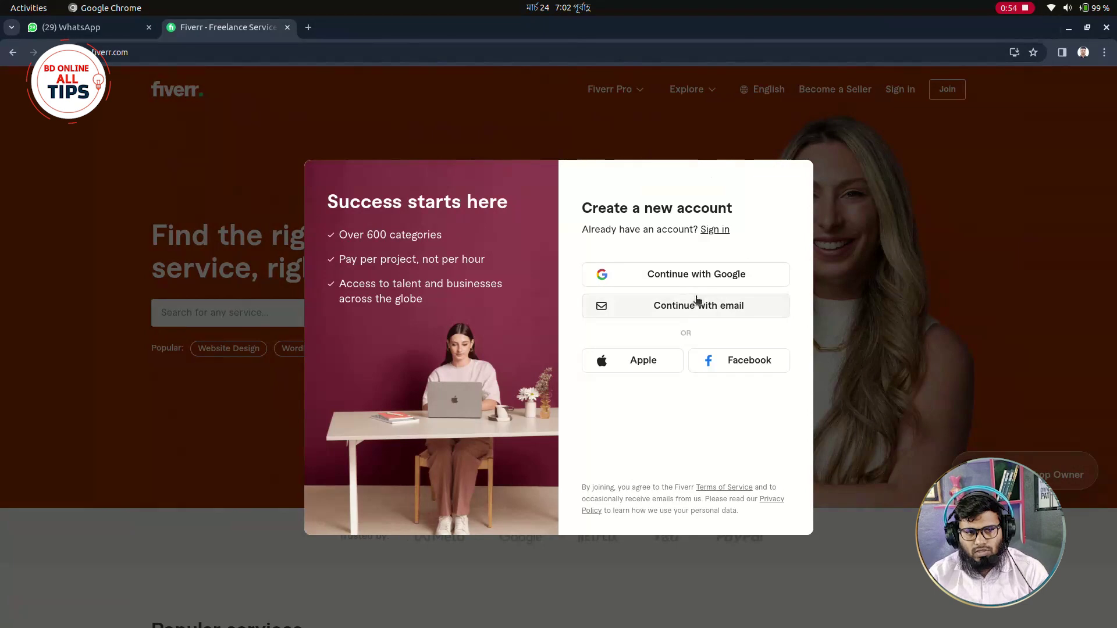
Choose email sign-up, enter the account e-mail and a password meeting all rules, and continue.
{"action": "left_click", "coordinate": [696, 307]}
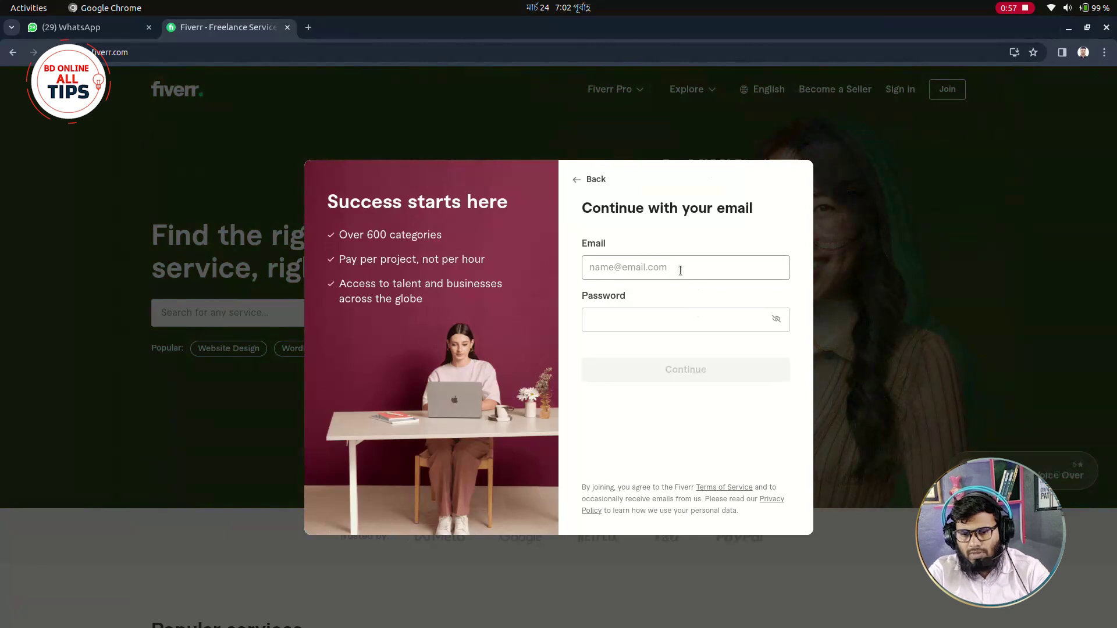
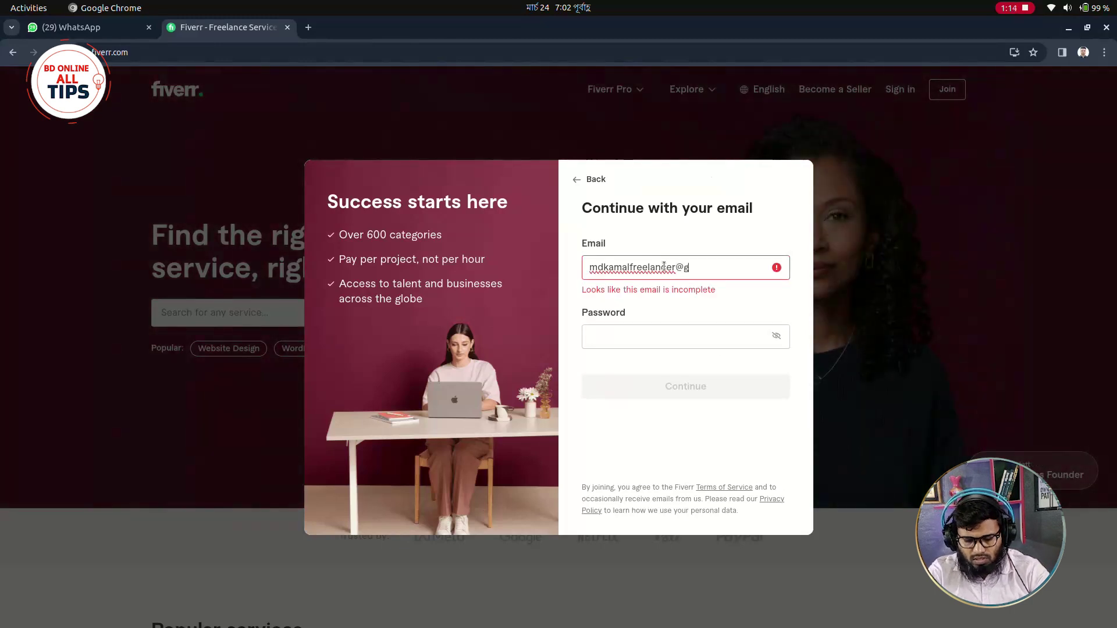
{"action": "left_click", "coordinate": [648, 308]}
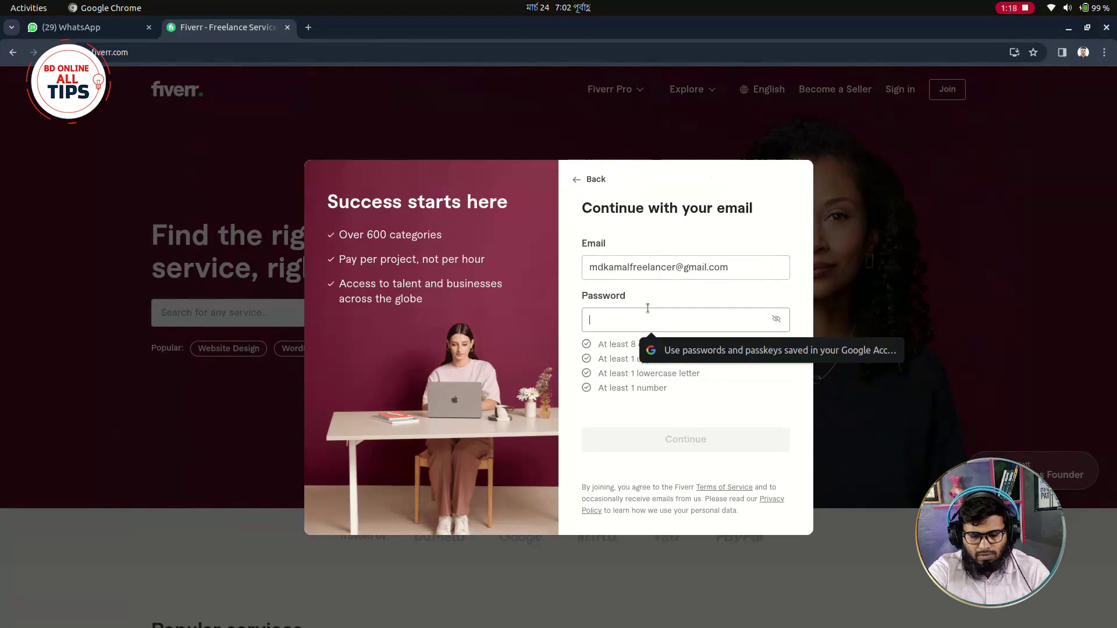
{"action": "type", "text": "123"}
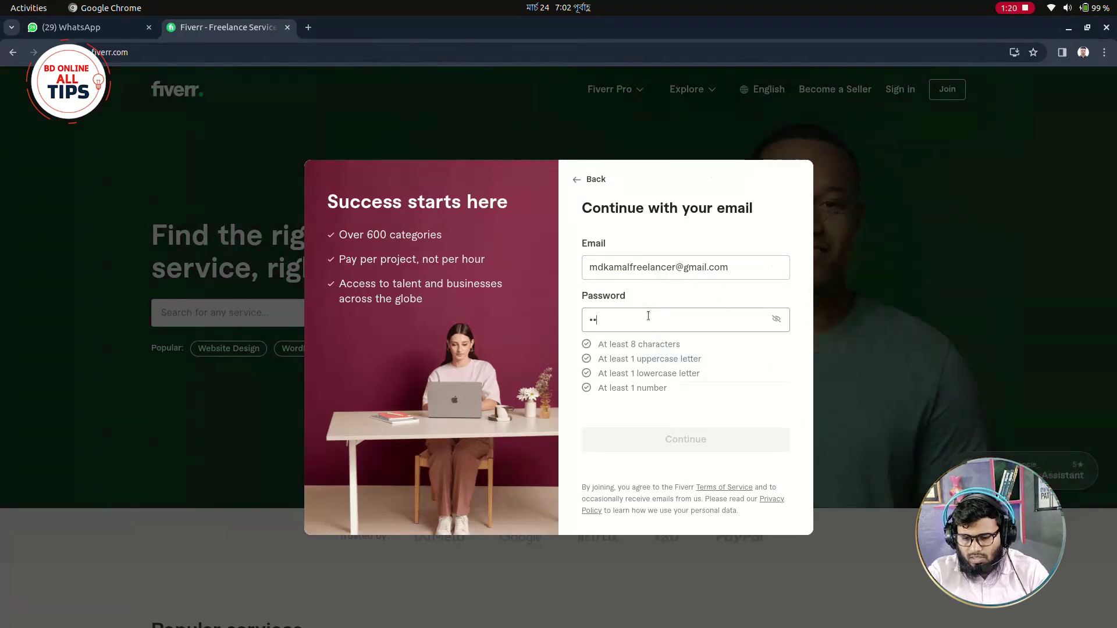
{"action": "type", "text": "•••••"}
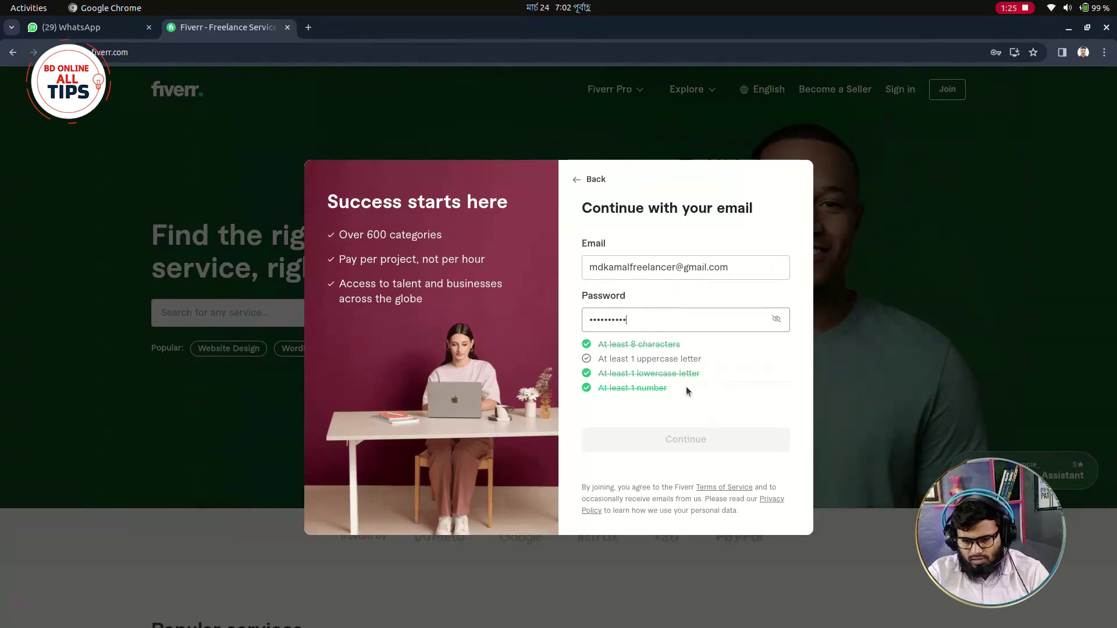
{"action": "type", "text": "K"}
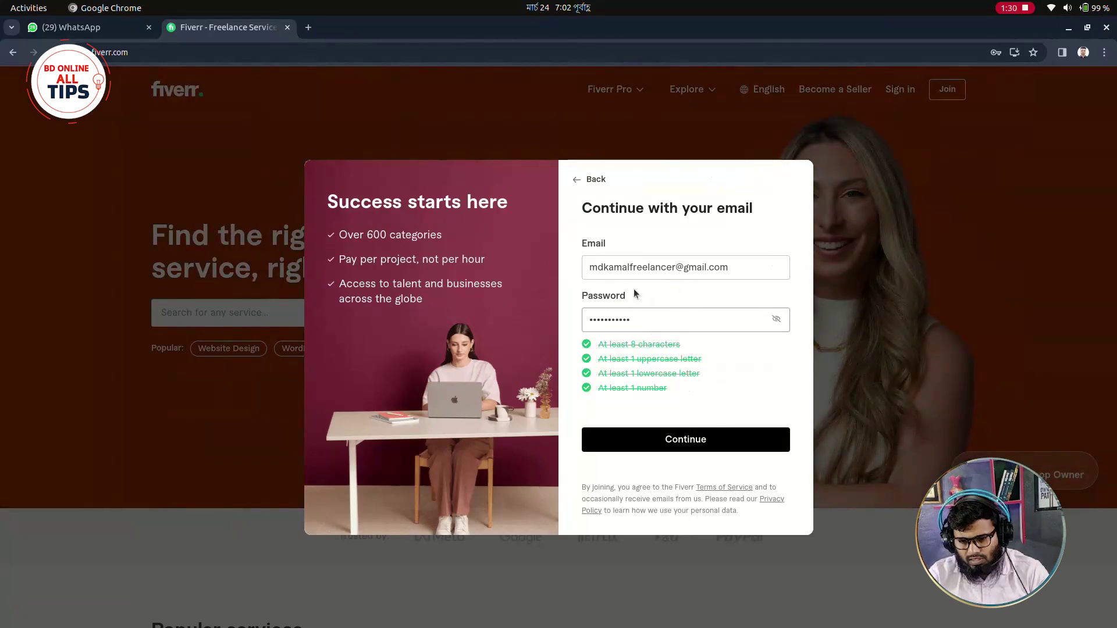
{"action": "left_click", "coordinate": [732, 440]}
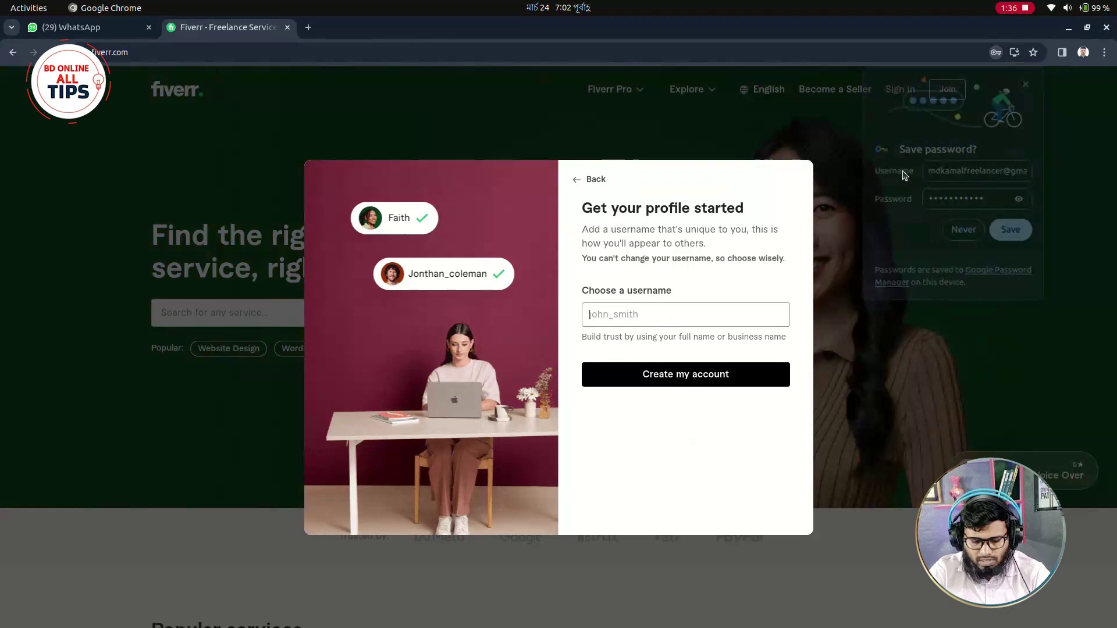
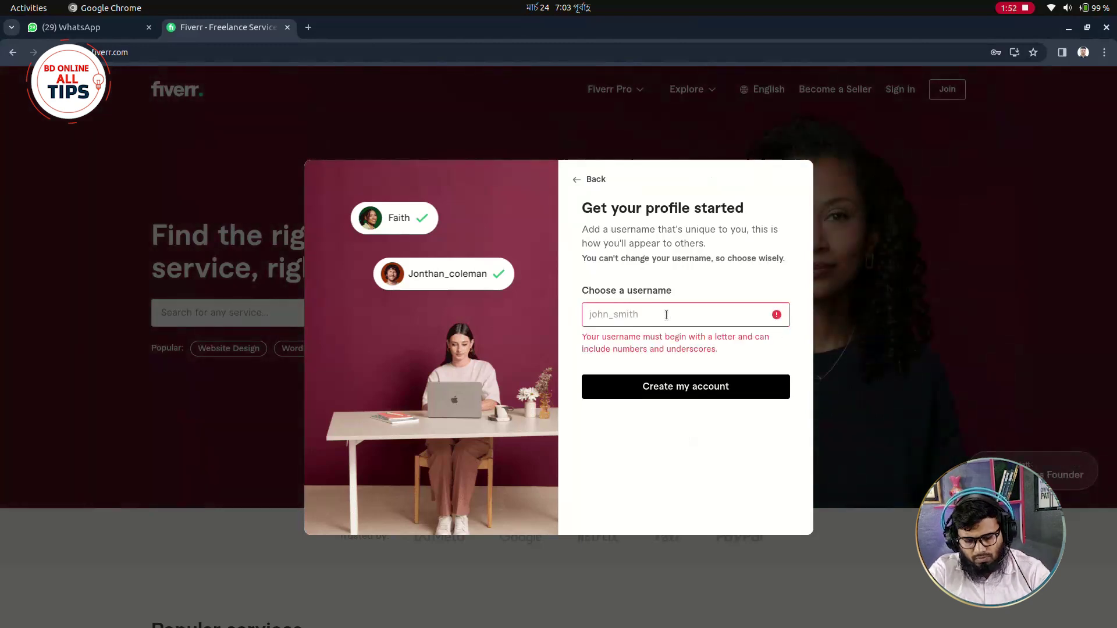
Try usernames until one shows as available, then create the account with it.
{"action": "type", "text": "raayhan"}
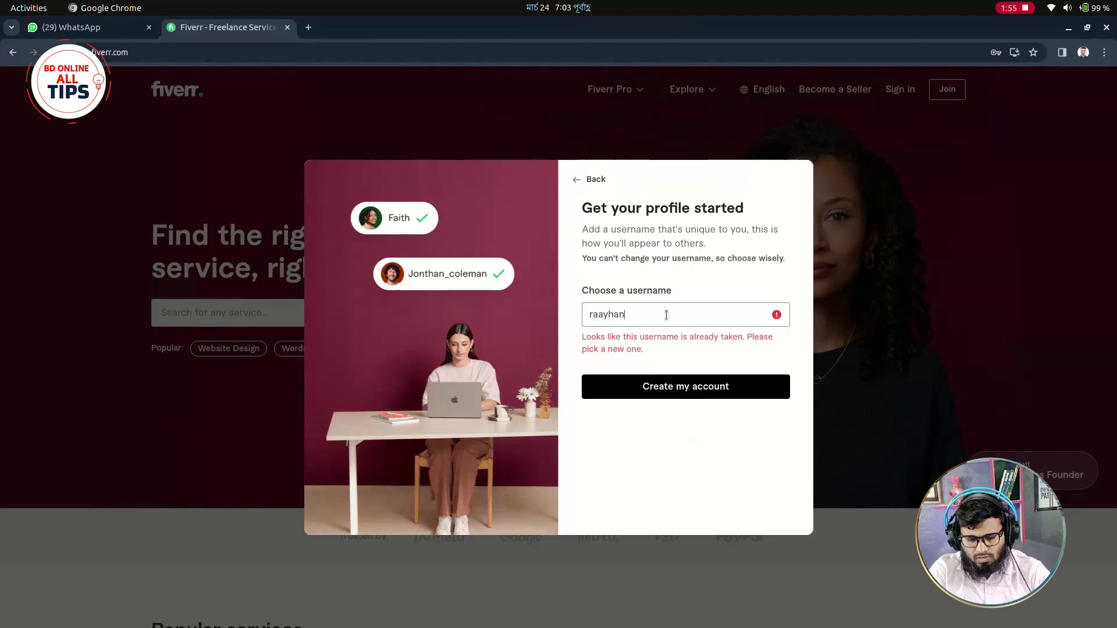
{"action": "key", "text": "BackSpace"}
{"action": "key", "text": "BackSpace"}
{"action": "key", "text": "BackSpace"}
{"action": "key", "text": "BackSpace"}
{"action": "key", "text": "BackSpace"}
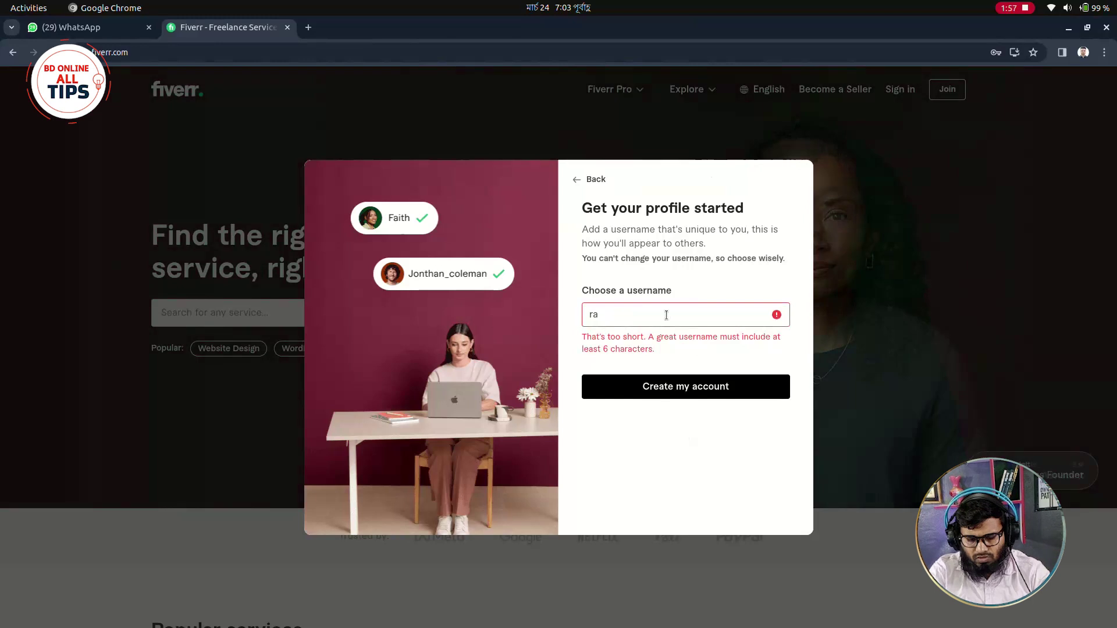
{"action": "type", "text": "yhan"}
{"action": "key", "text": "BackSpace"}
{"action": "key", "text": "BackSpace"}
{"action": "key", "text": "BackSpace"}
{"action": "key", "text": "BackSpace"}
{"action": "type", "text": "y"}
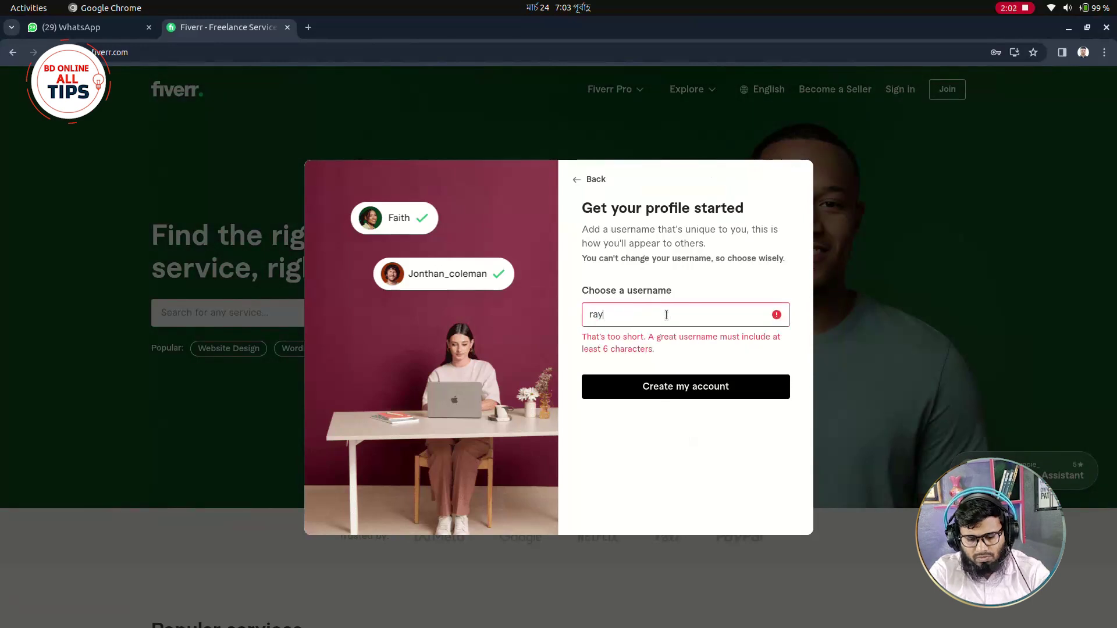
{"action": "type", "text": "han"}
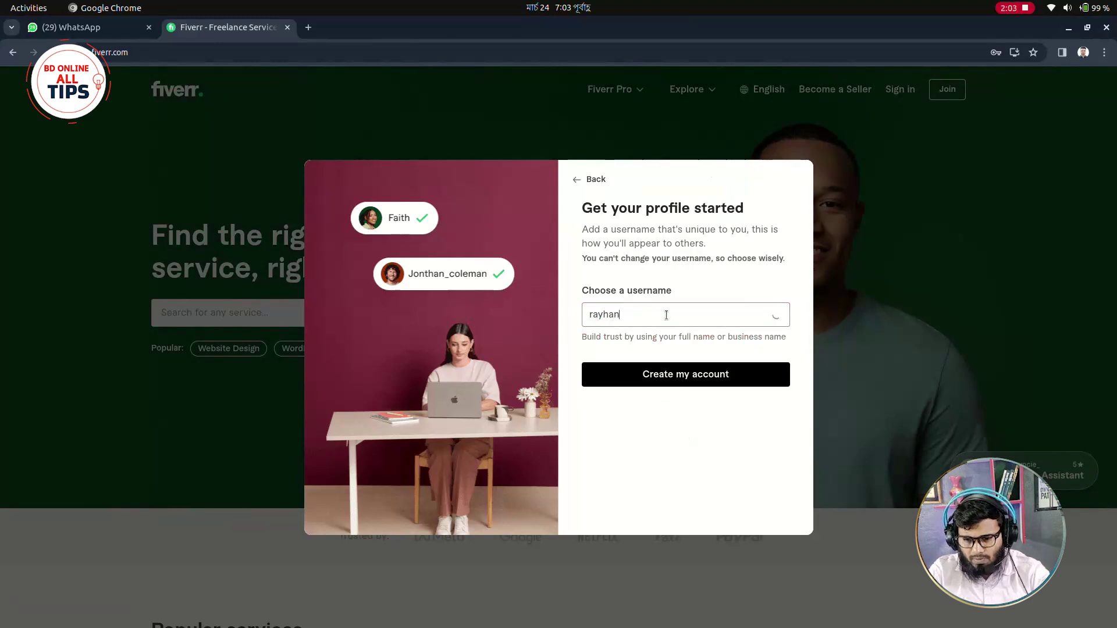
{"action": "type", "text": "udd"}
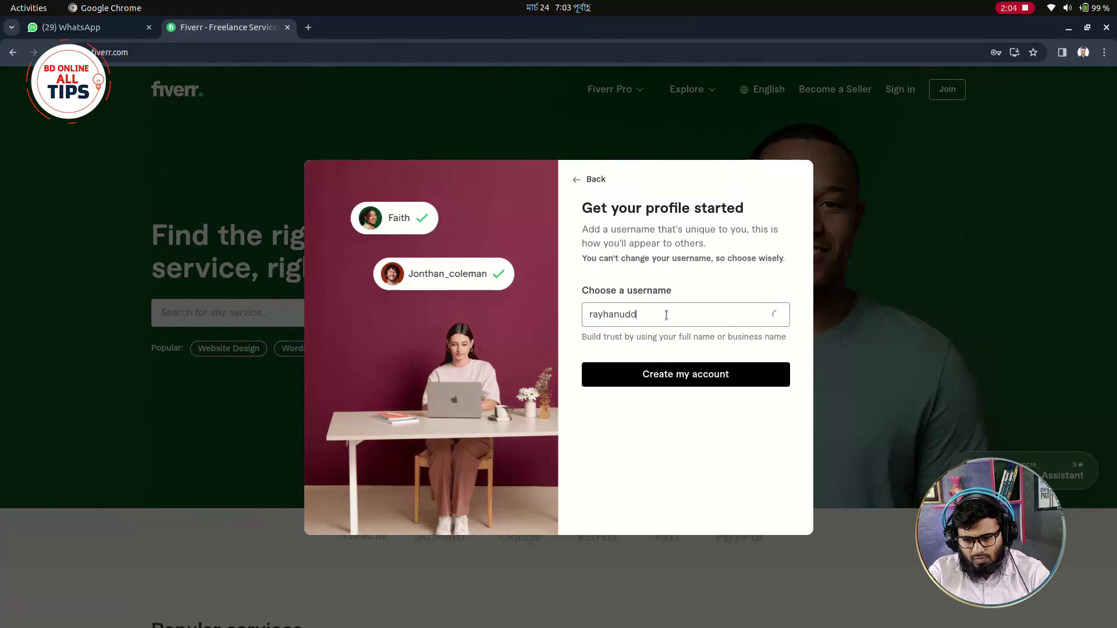
{"action": "type", "text": "inr"}
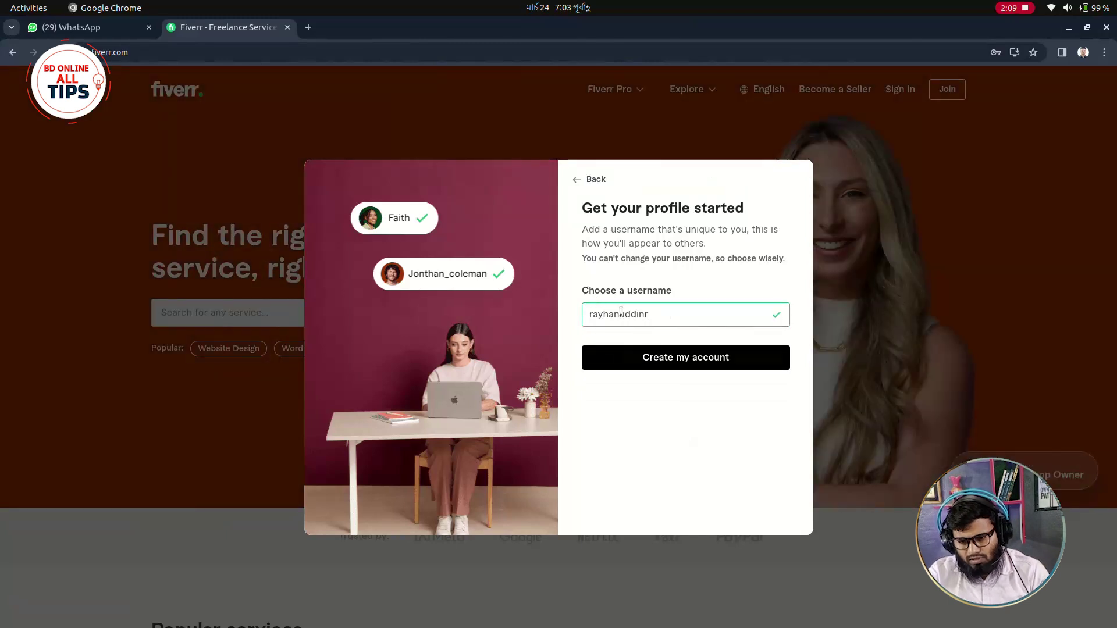
{"action": "left_click", "coordinate": [687, 359]}
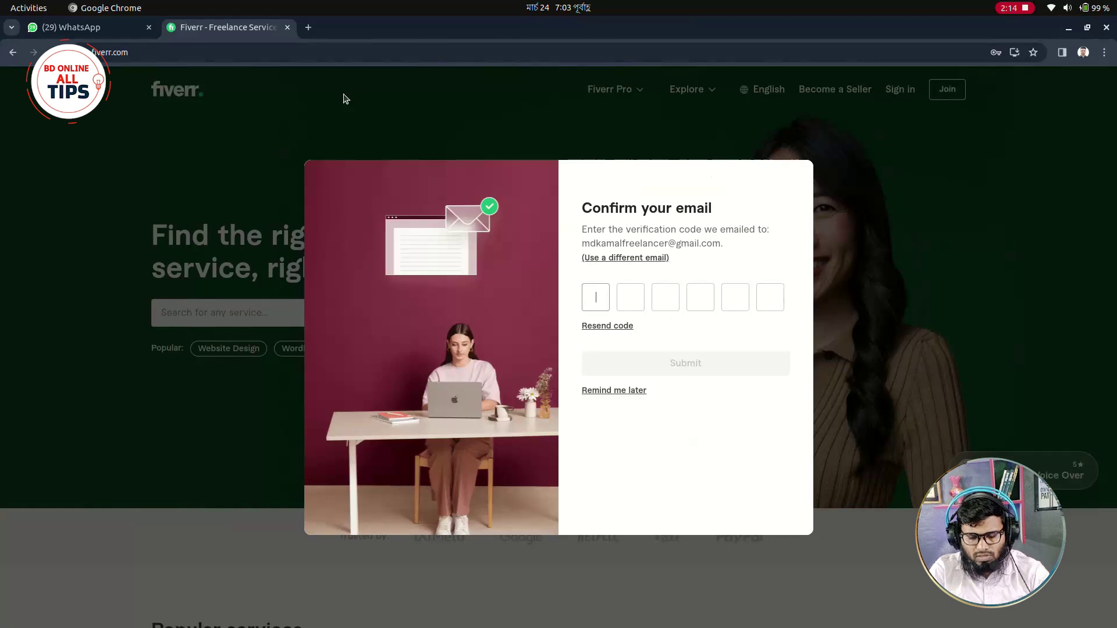
Open gmail.com in a new browser tab.
{"action": "left_click", "coordinate": [309, 27]}
{"action": "type", "text": "gmail.xo"}
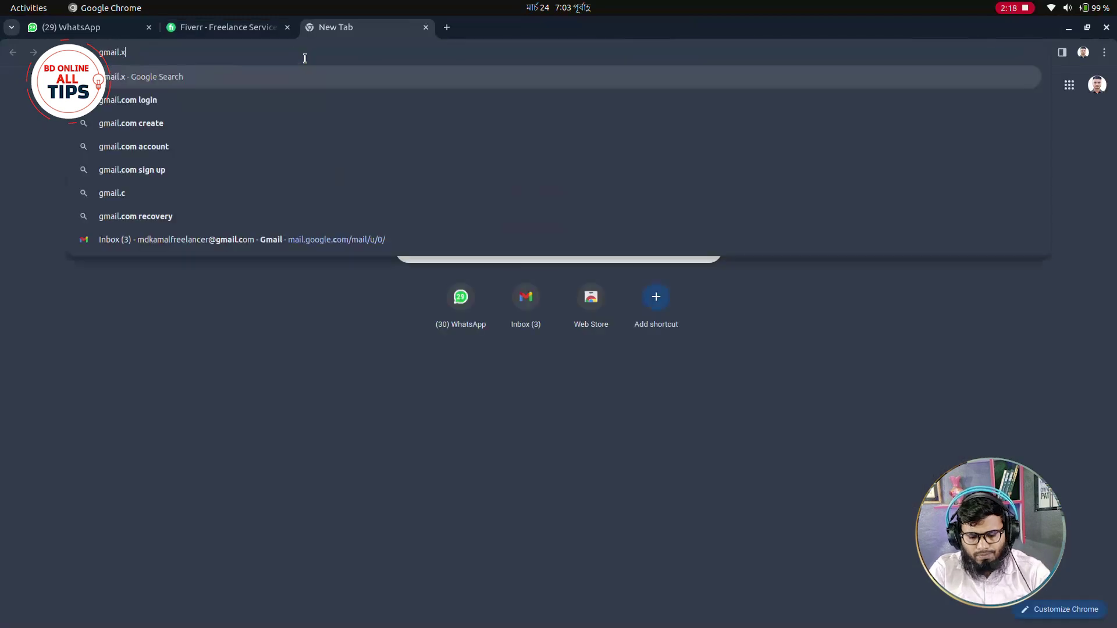
{"action": "key", "text": "BackSpace"}
{"action": "key", "text": "BackSpace"}
{"action": "type", "text": "com"}
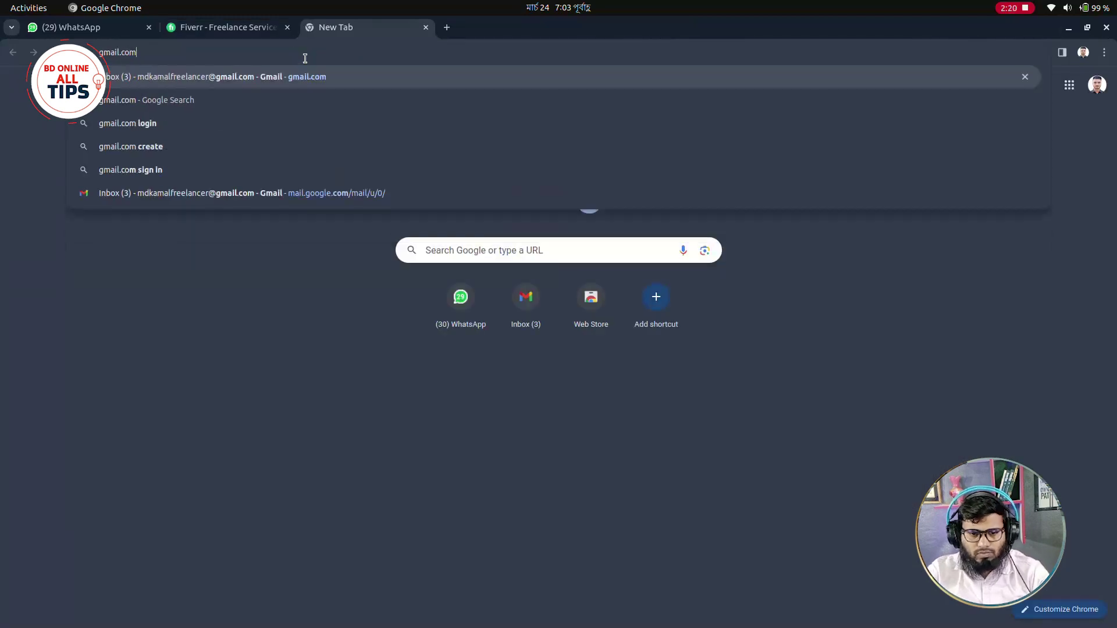
{"action": "key", "text": "Return"}
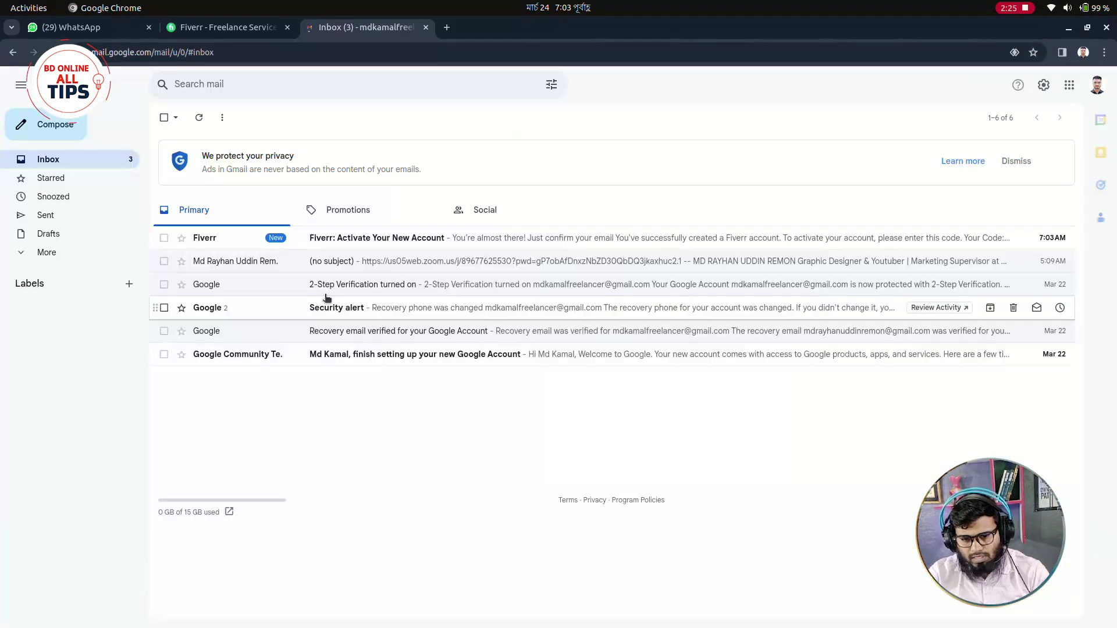
Open the Fiverr activation email, copy the six-digit code, and return to the Fiverr tab.
{"action": "left_click", "coordinate": [343, 244]}
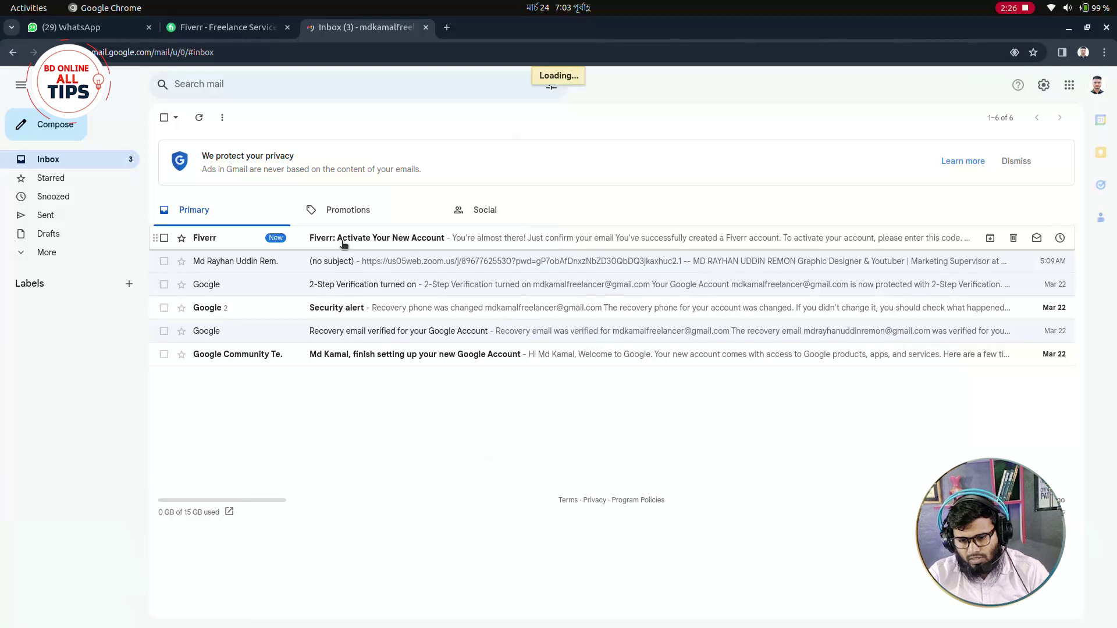
{"action": "left_click_drag", "start_coordinate": [576, 390], "coordinate": [672, 389]}
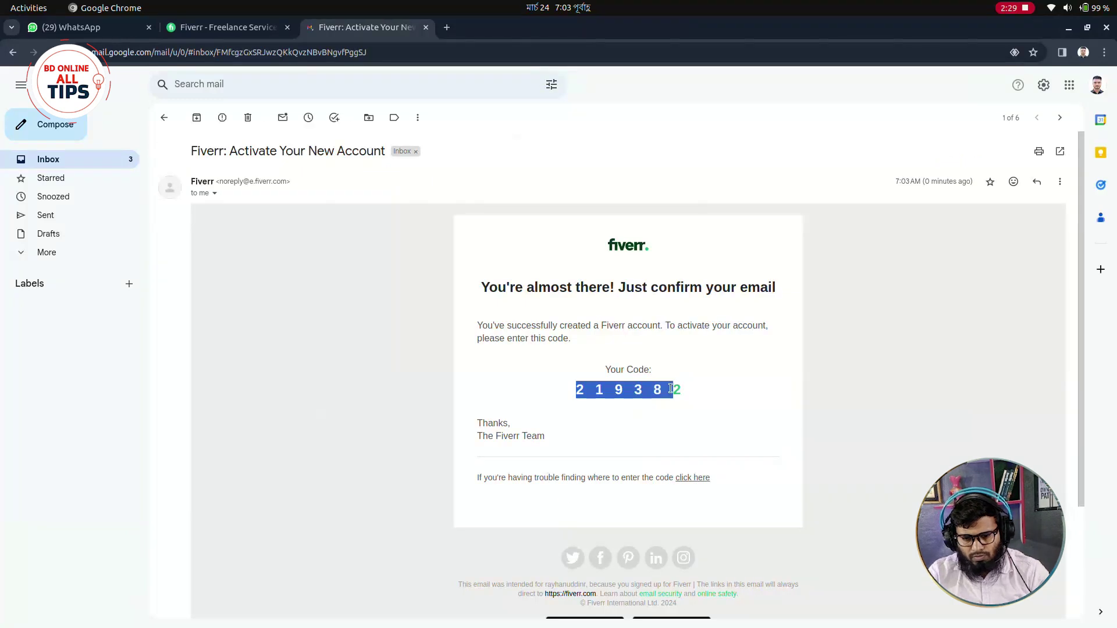
{"action": "triple_click", "coordinate": [677, 389]}
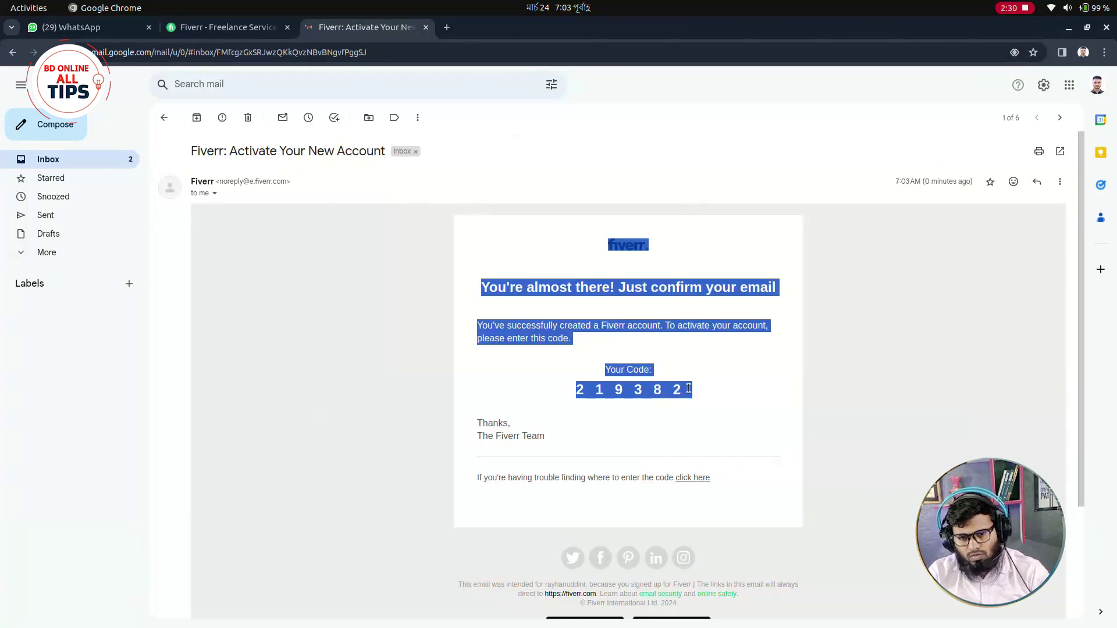
{"action": "left_click", "coordinate": [708, 392]}
{"action": "left_click_drag", "start_coordinate": [708, 391], "coordinate": [571, 390]}
{"action": "key", "text": "ctrl+c"}
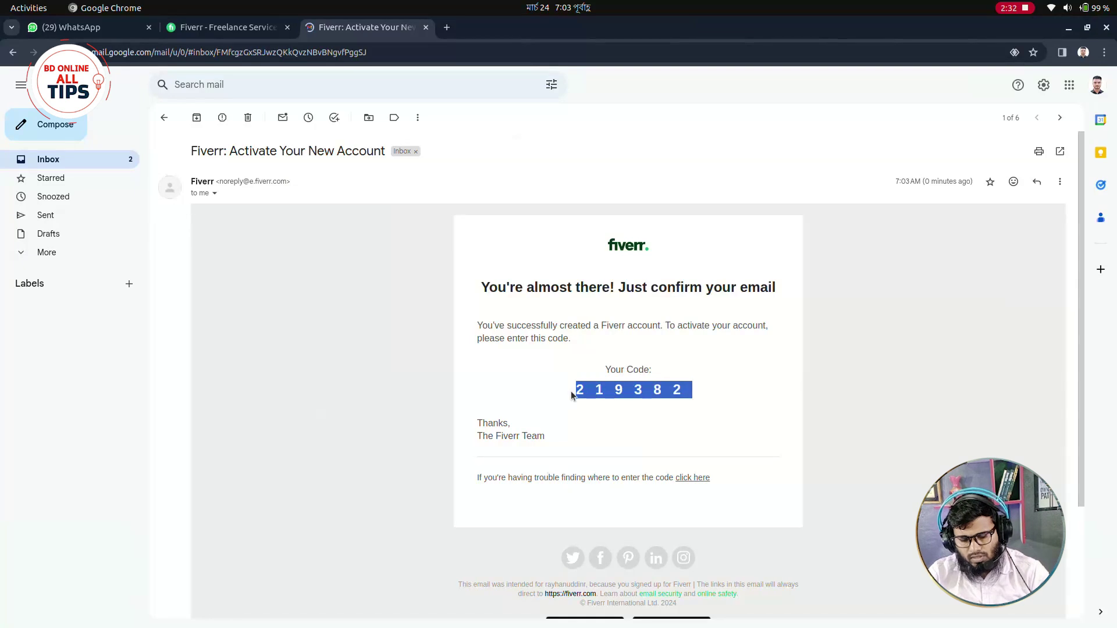
{"action": "left_click", "coordinate": [570, 391]}
{"action": "key", "text": "ctrl+shift+Tab"}
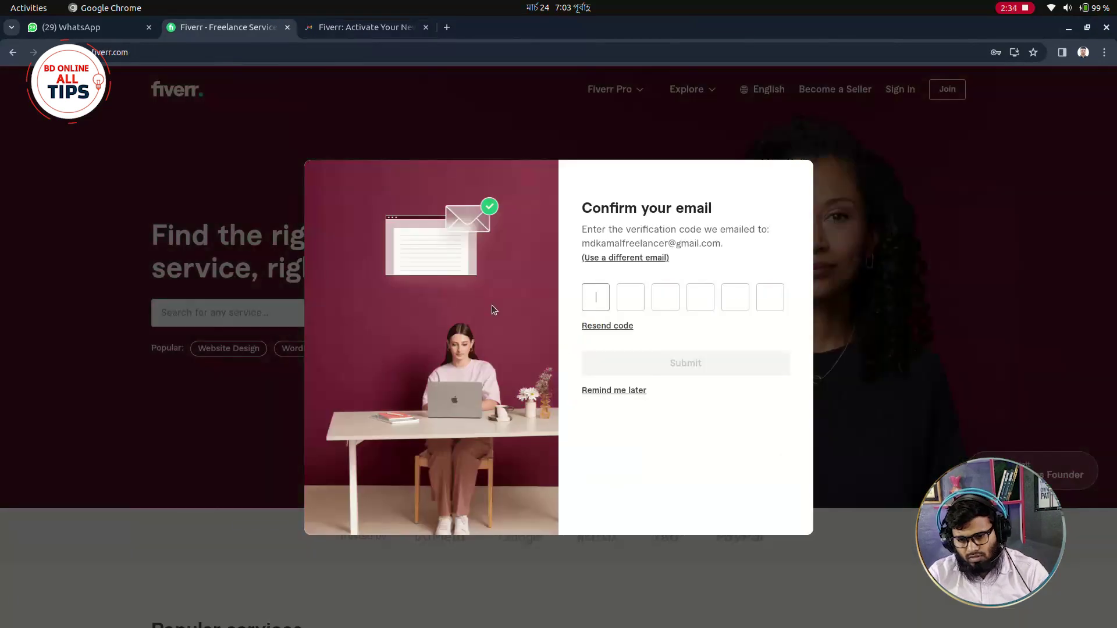
Paste the verification code and answer Selling freelance services.
{"action": "key", "text": "ctrl+v"}
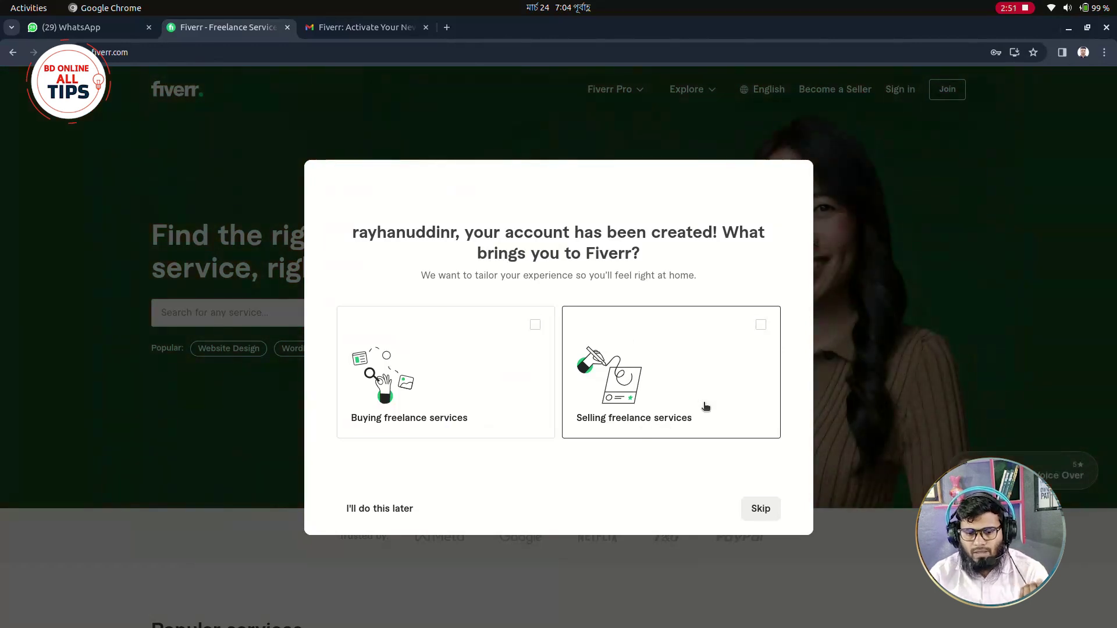
{"action": "left_click", "coordinate": [703, 396]}
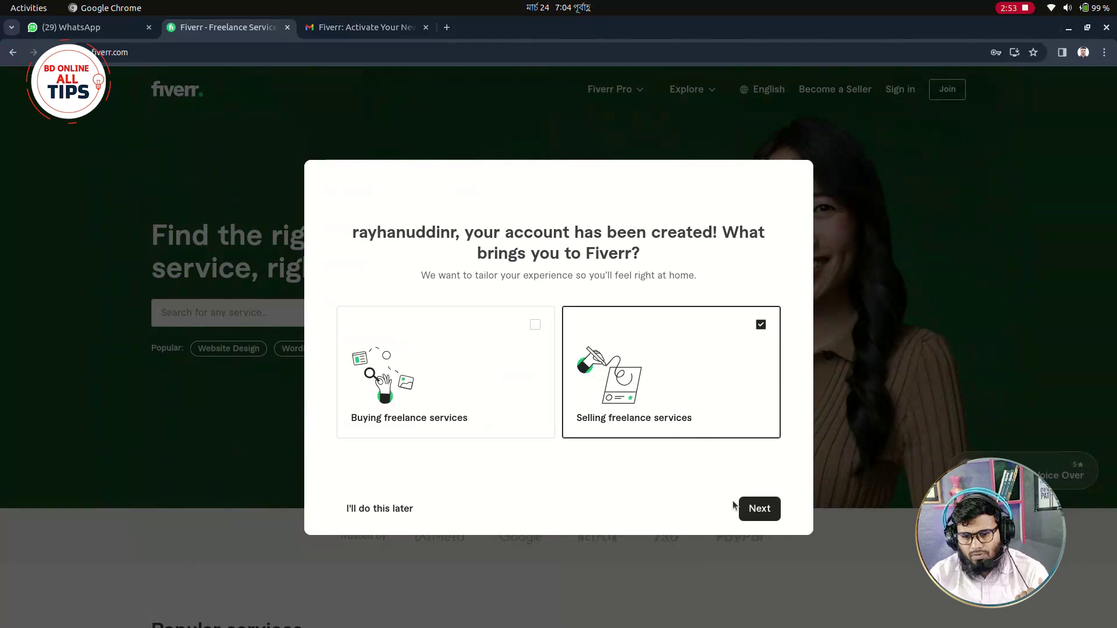
{"action": "left_click", "coordinate": [751, 508]}
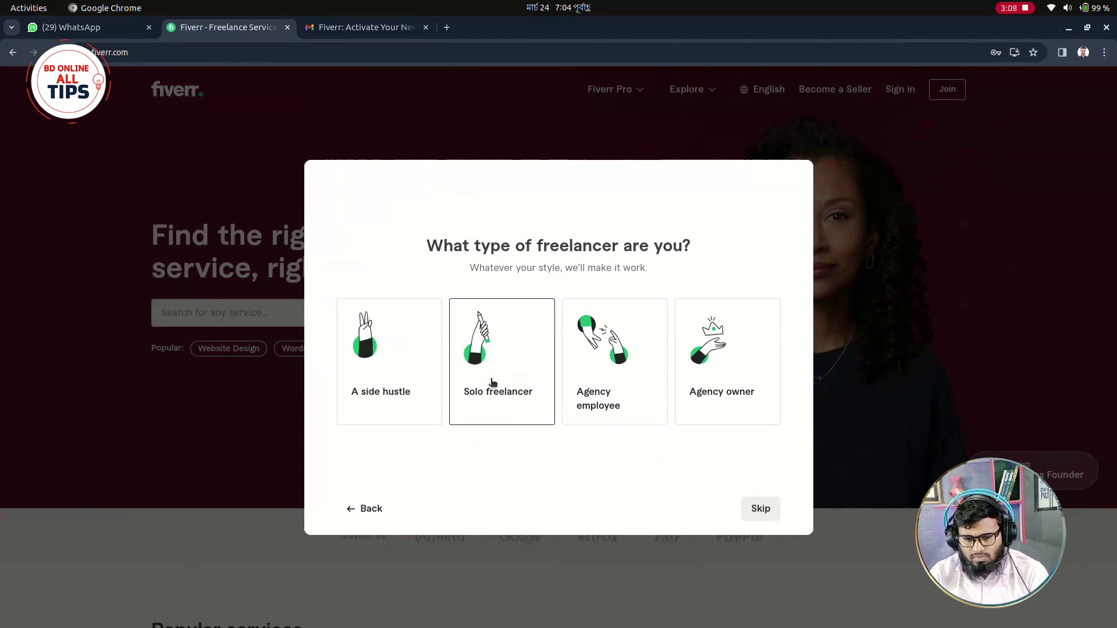
Answer Solo freelancer and I'm just getting started, then finish onboarding.
{"action": "left_click", "coordinate": [490, 382]}
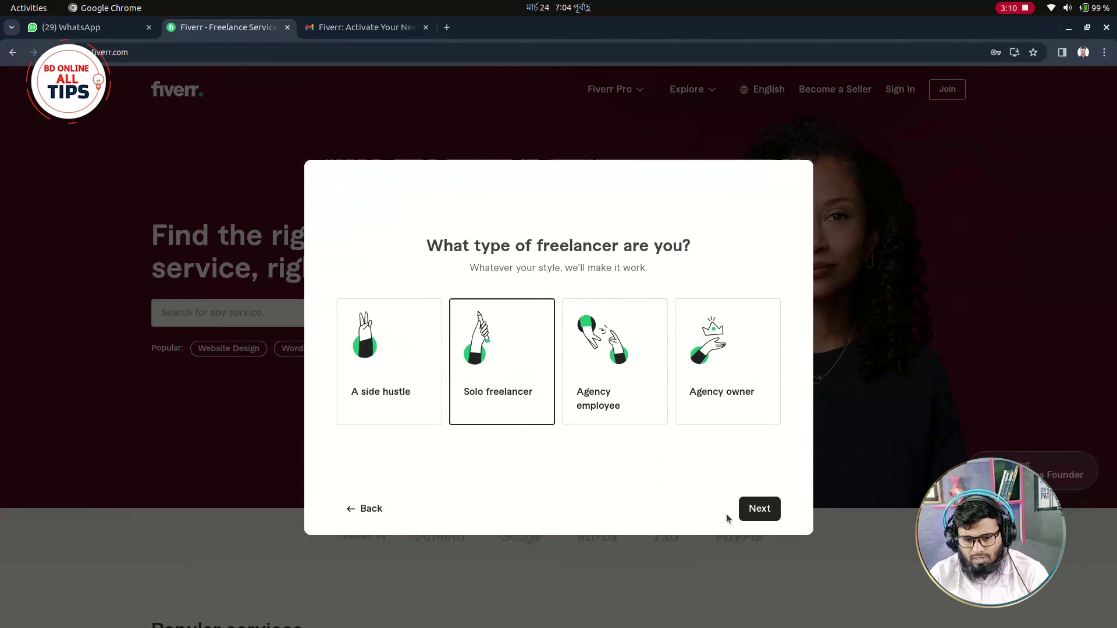
{"action": "left_click", "coordinate": [755, 509]}
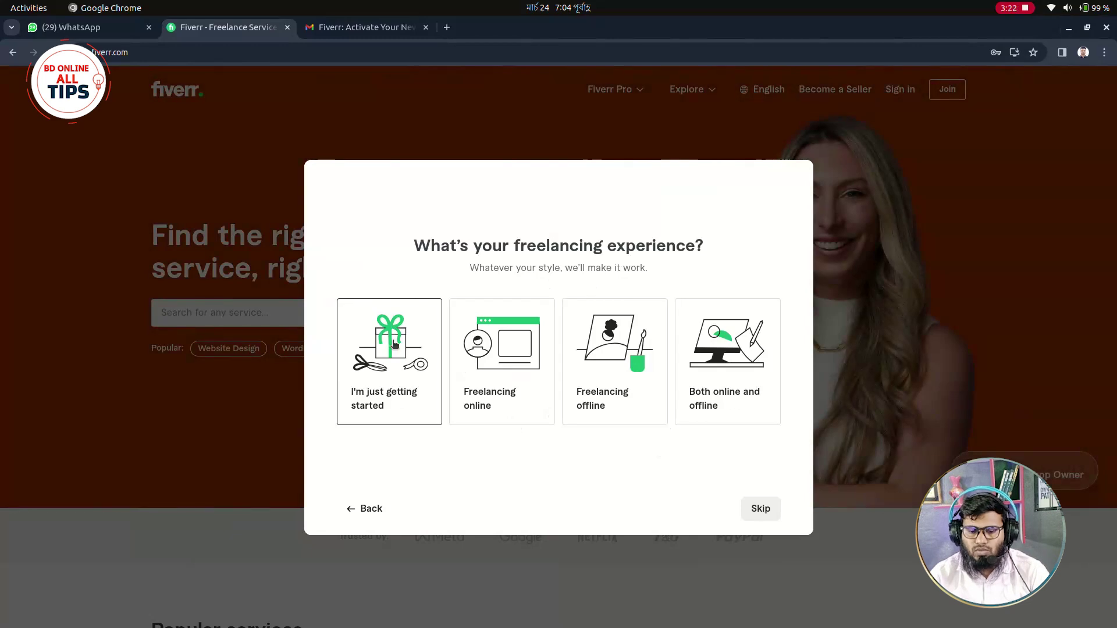
{"action": "left_click", "coordinate": [407, 410]}
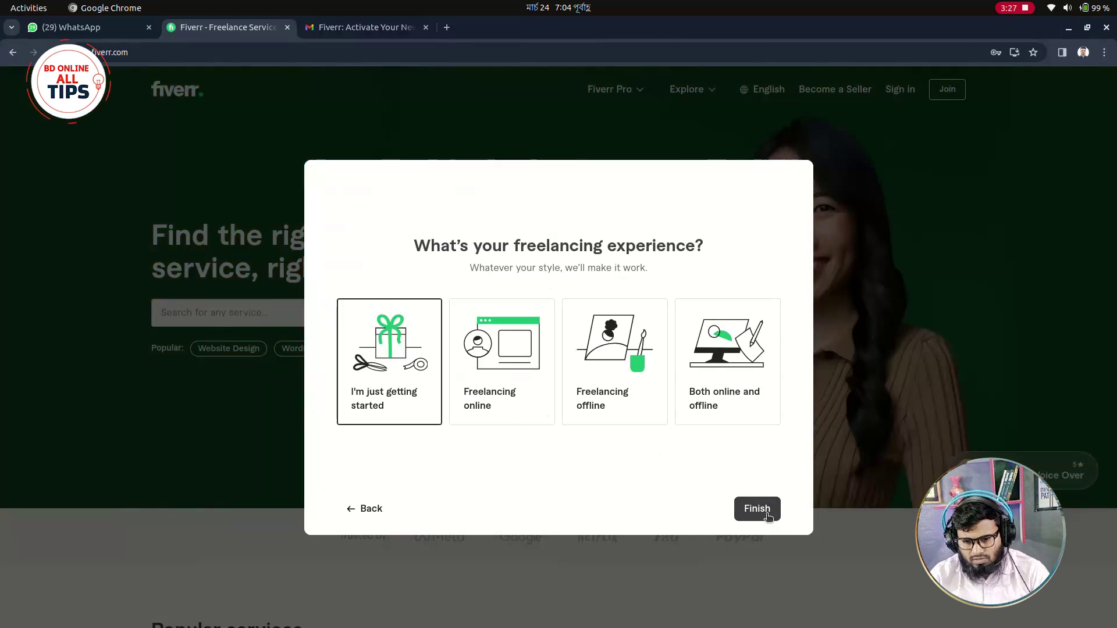
{"action": "left_click", "coordinate": [767, 508]}
{"action": "left_click_drag", "start_coordinate": [699, 332], "coordinate": [700, 378]}
{"action": "left_click", "coordinate": [536, 382]}
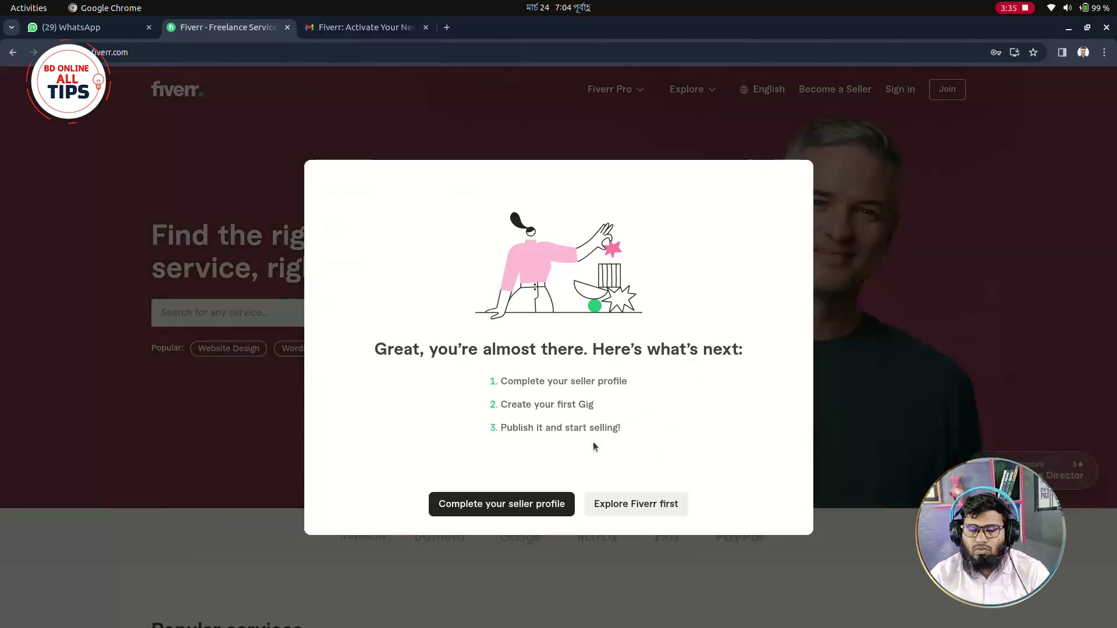
Choose Complete your seller profile and scroll through the resulting page to the profile.
{"action": "left_click_drag", "start_coordinate": [627, 382], "coordinate": [508, 382]}
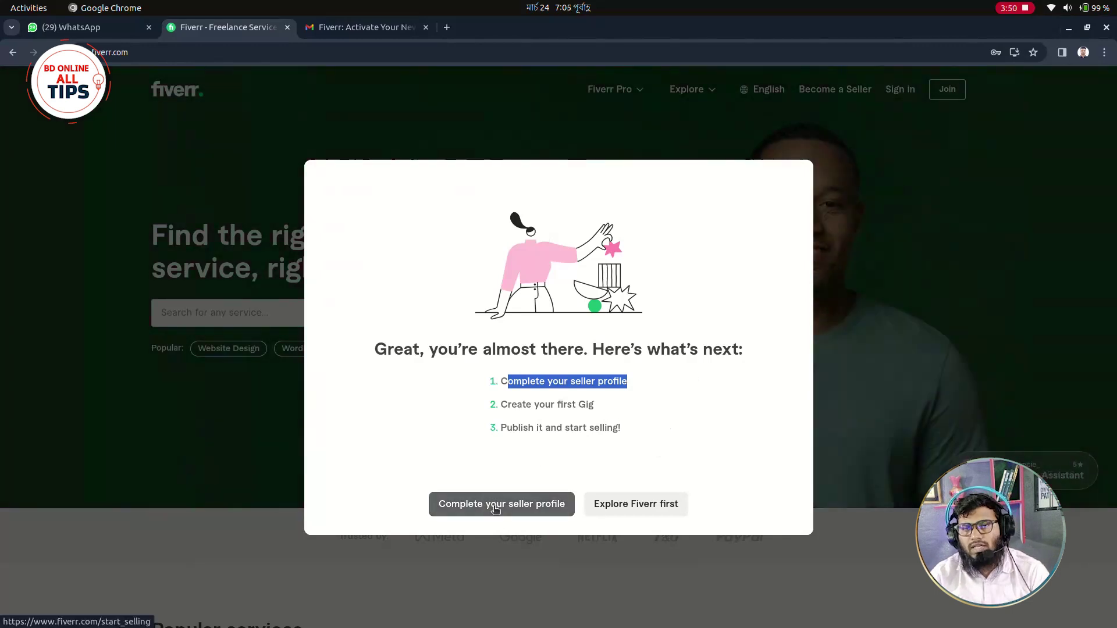
{"action": "left_click", "coordinate": [494, 509]}
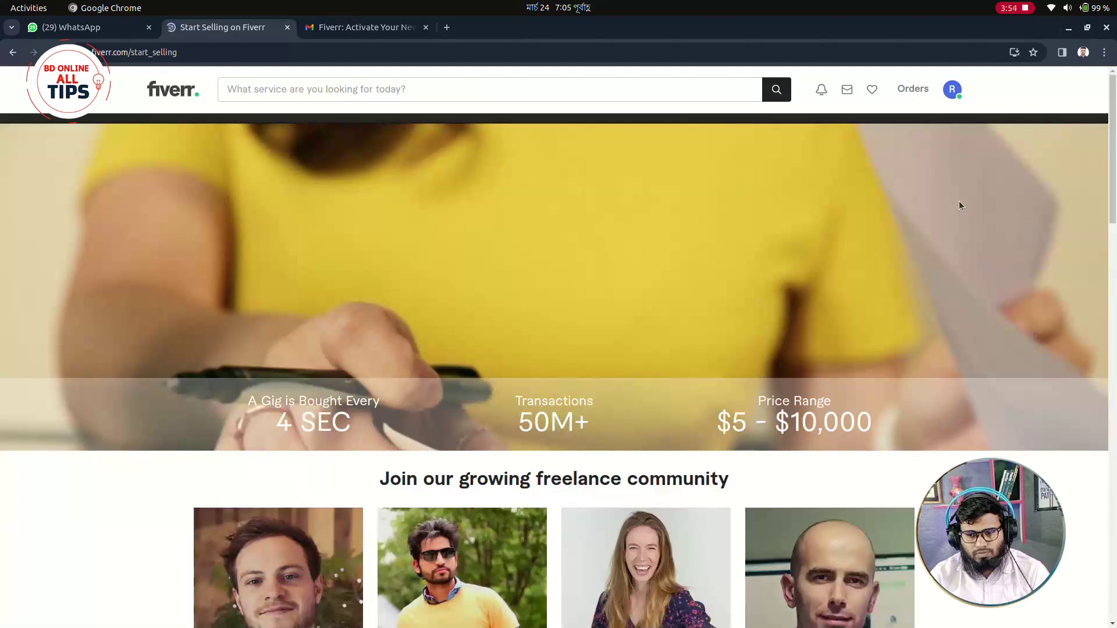
{"action": "scroll", "coordinate": [457, 300], "scroll_direction": "down", "scroll_amount": 1}
{"action": "scroll", "coordinate": [457, 300], "scroll_direction": "down", "scroll_amount": 5}
{"action": "scroll", "coordinate": [822, 429], "scroll_direction": "up", "scroll_amount": 6}
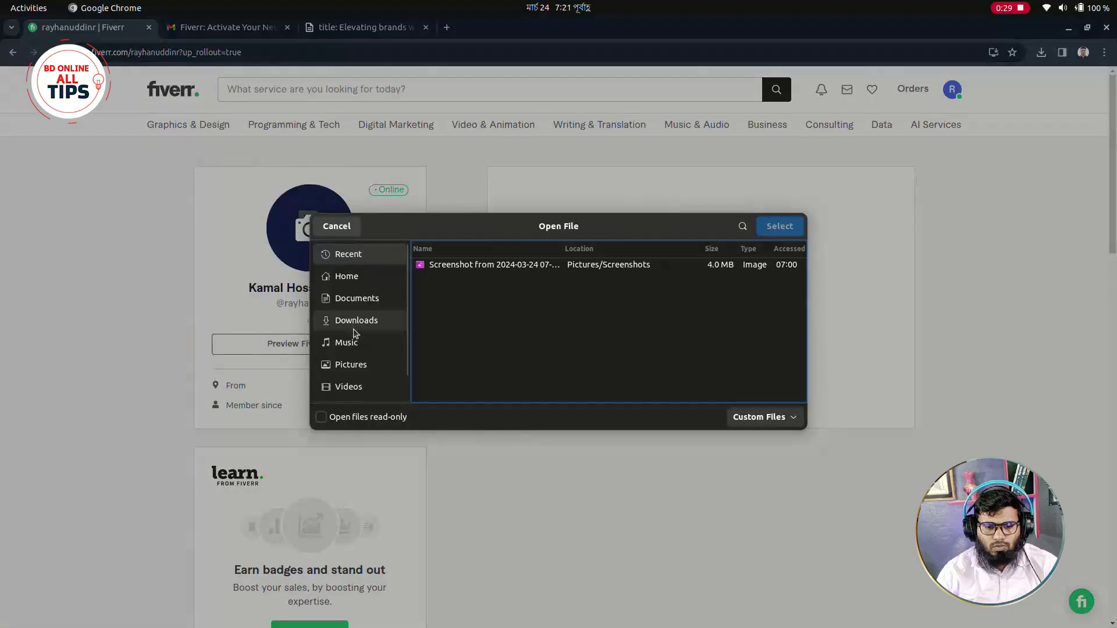
Pick a photo from the Downloads folder and upload it as the profile picture.
{"action": "left_click", "coordinate": [356, 321]}
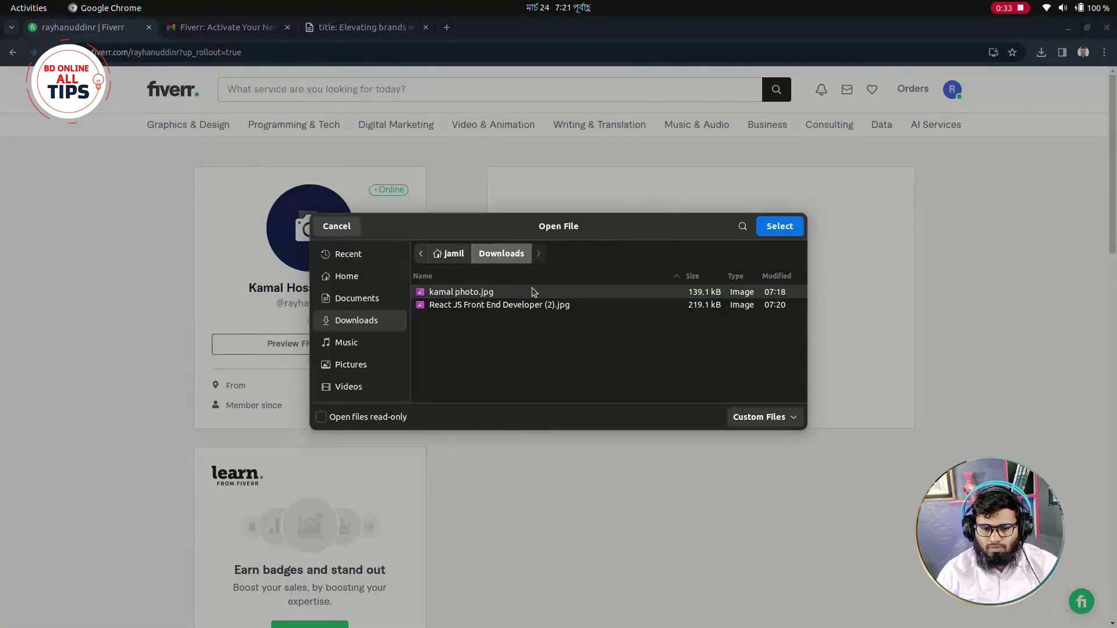
{"action": "left_click", "coordinate": [763, 418]}
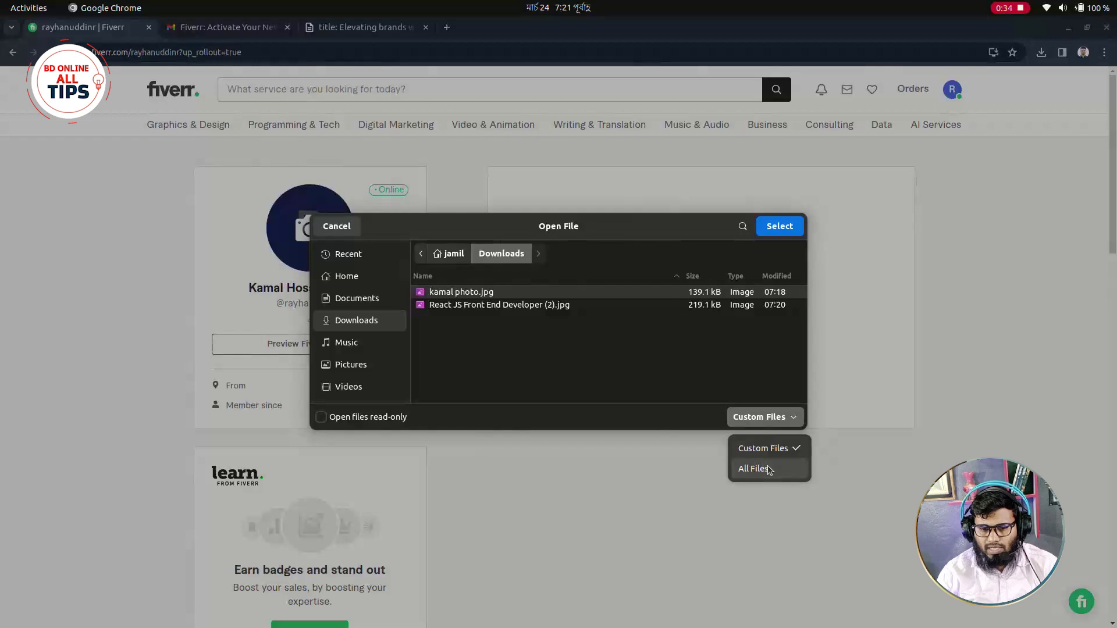
{"action": "left_click", "coordinate": [672, 384]}
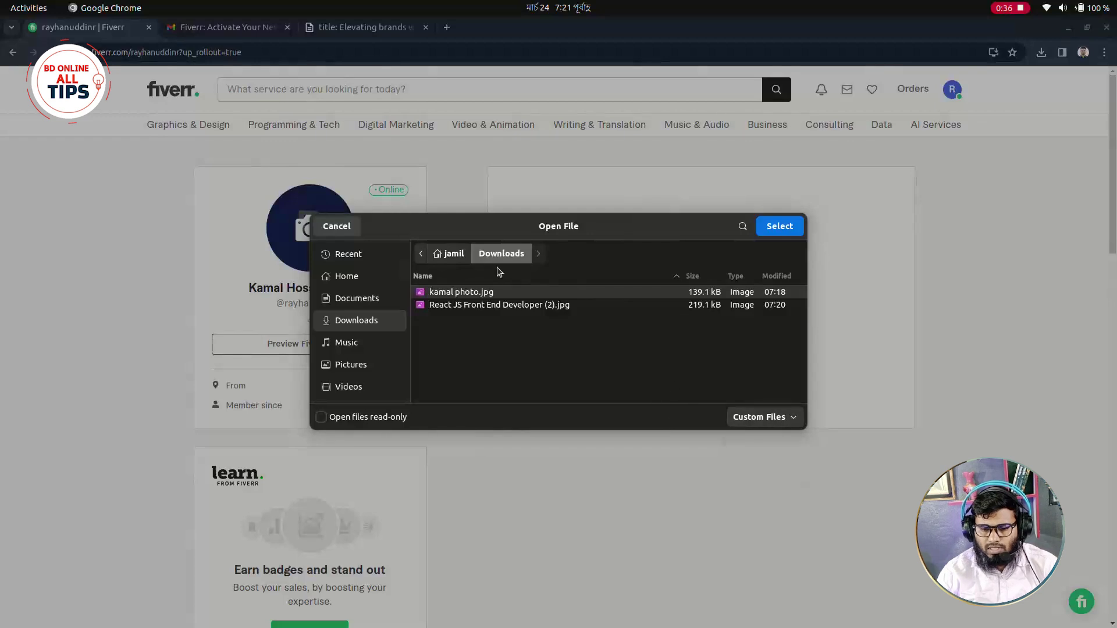
{"action": "left_click", "coordinate": [770, 230]}
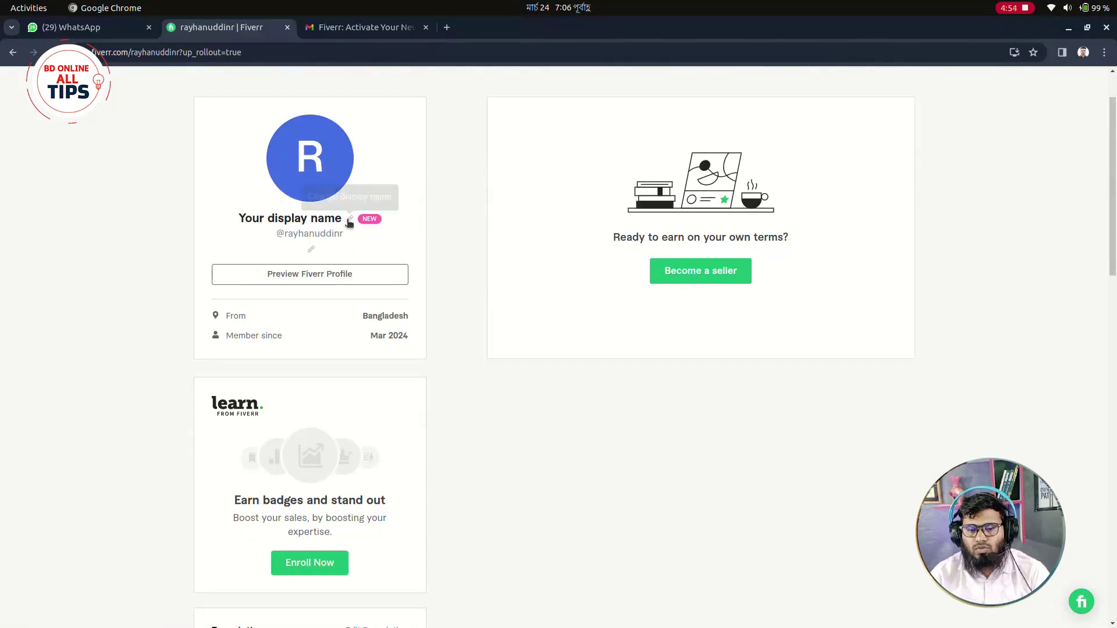
Enter the seller's full name as display name, drop the first word to fit 15 characters, and save.
{"action": "left_click", "coordinate": [349, 220]}
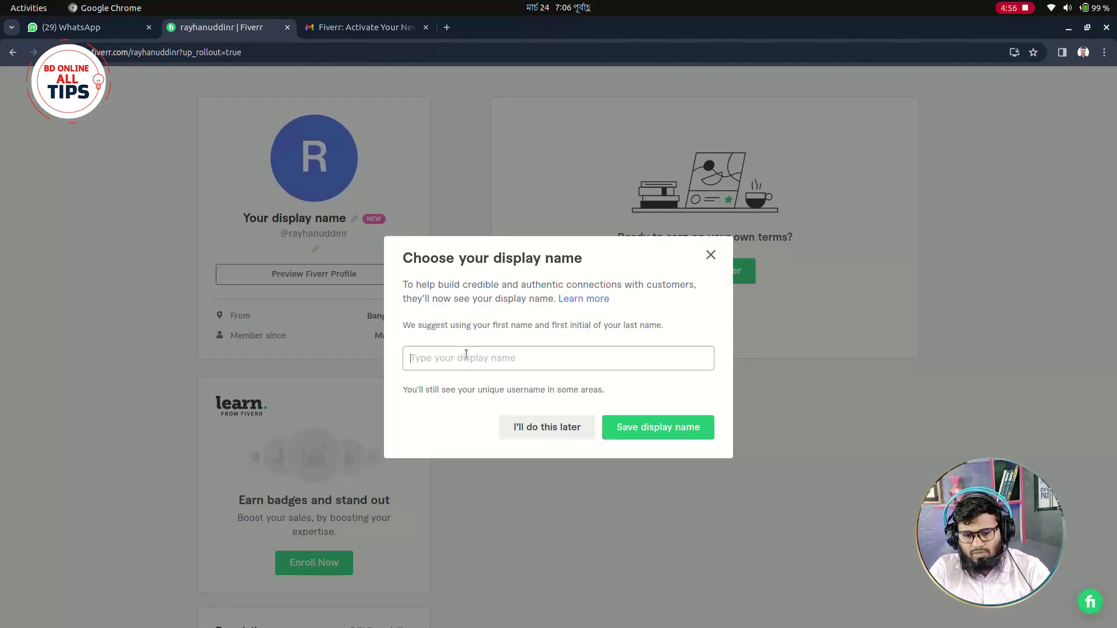
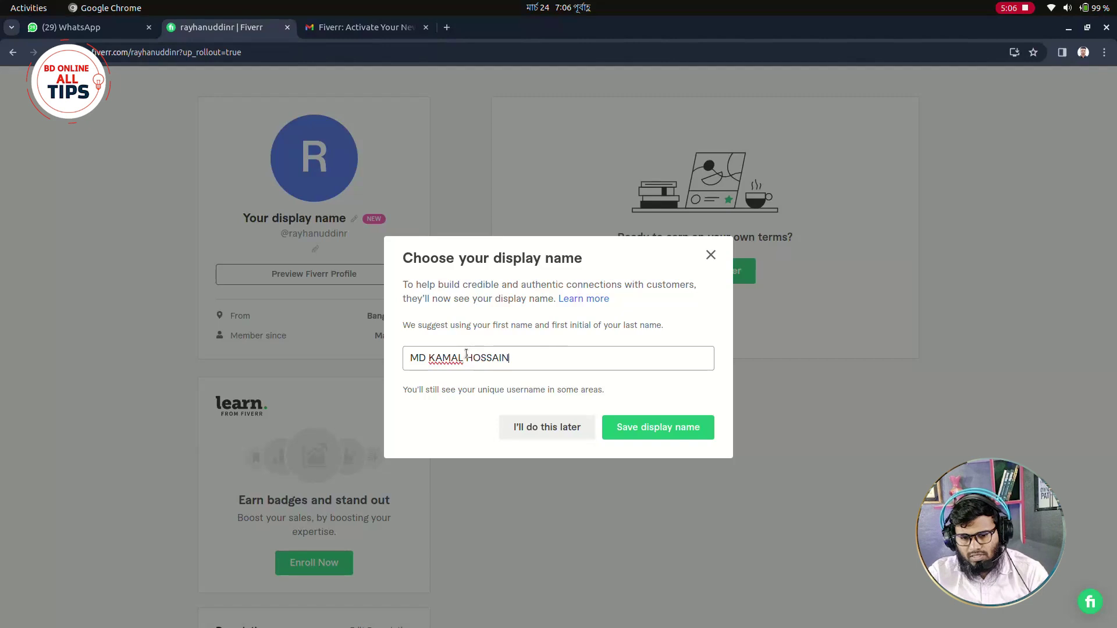
{"action": "left_click", "coordinate": [640, 427]}
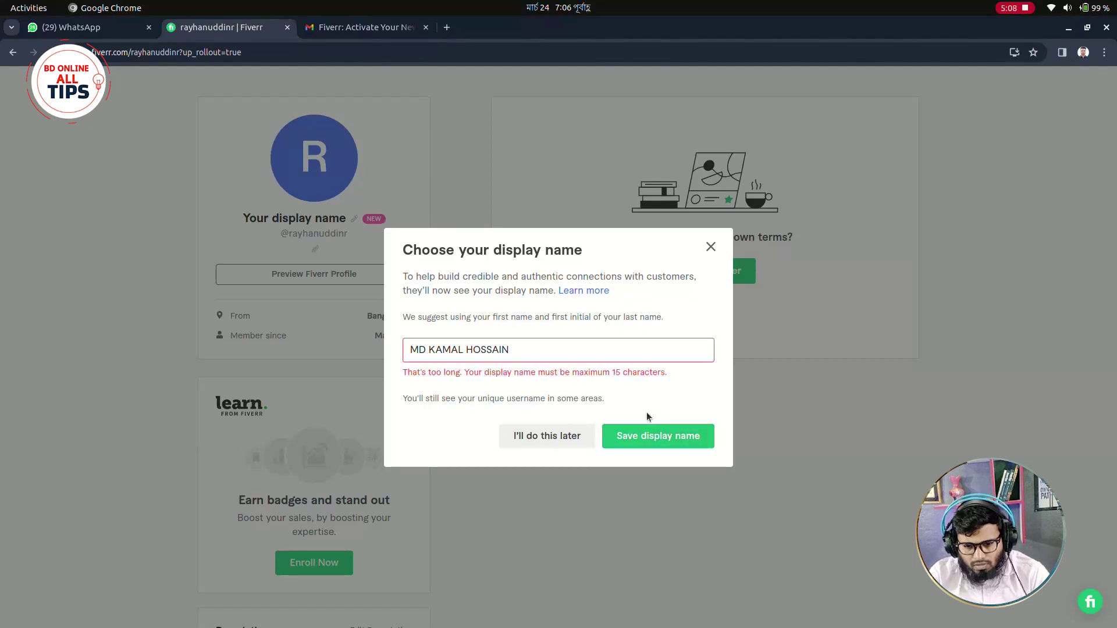
{"action": "left_click", "coordinate": [507, 343]}
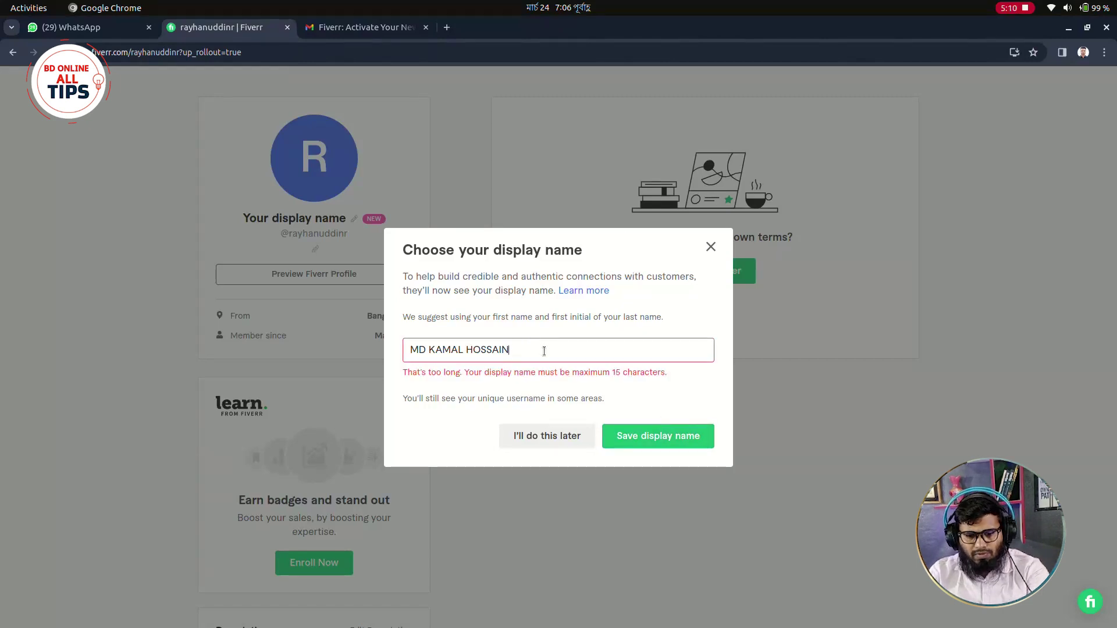
{"action": "left_click", "coordinate": [428, 349]}
{"action": "left_click", "coordinate": [403, 350], "text": "shift"}
{"action": "key", "text": "BackSpace"}
{"action": "left_click", "coordinate": [623, 431]}
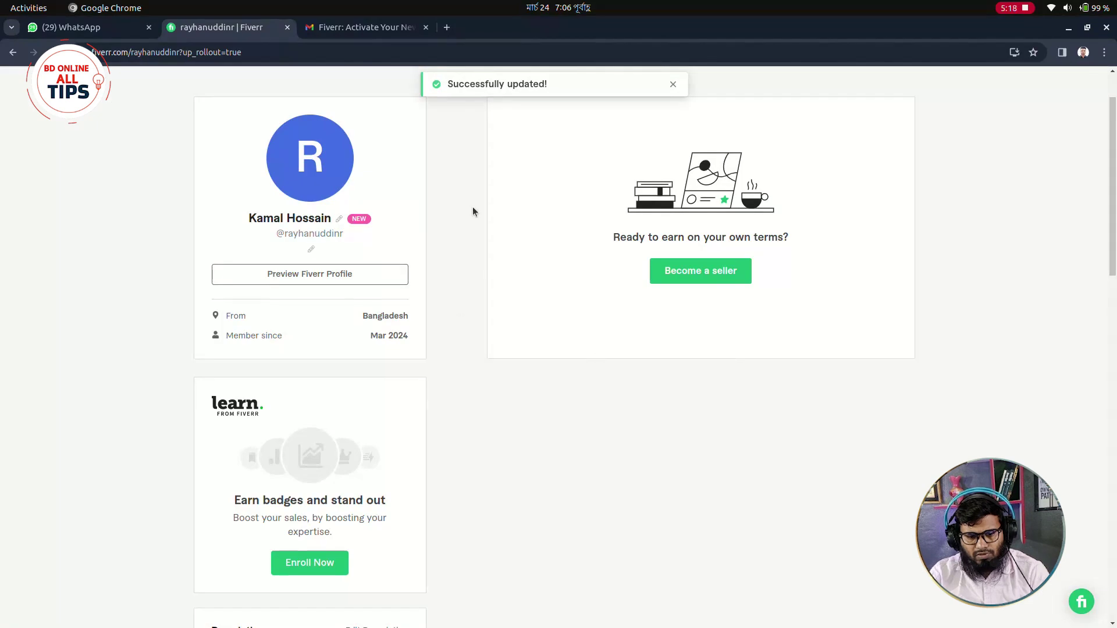
{"action": "scroll", "coordinate": [469, 208], "scroll_direction": "up", "scroll_amount": 2}
{"action": "scroll", "coordinate": [357, 316], "scroll_direction": "down", "scroll_amount": 3}
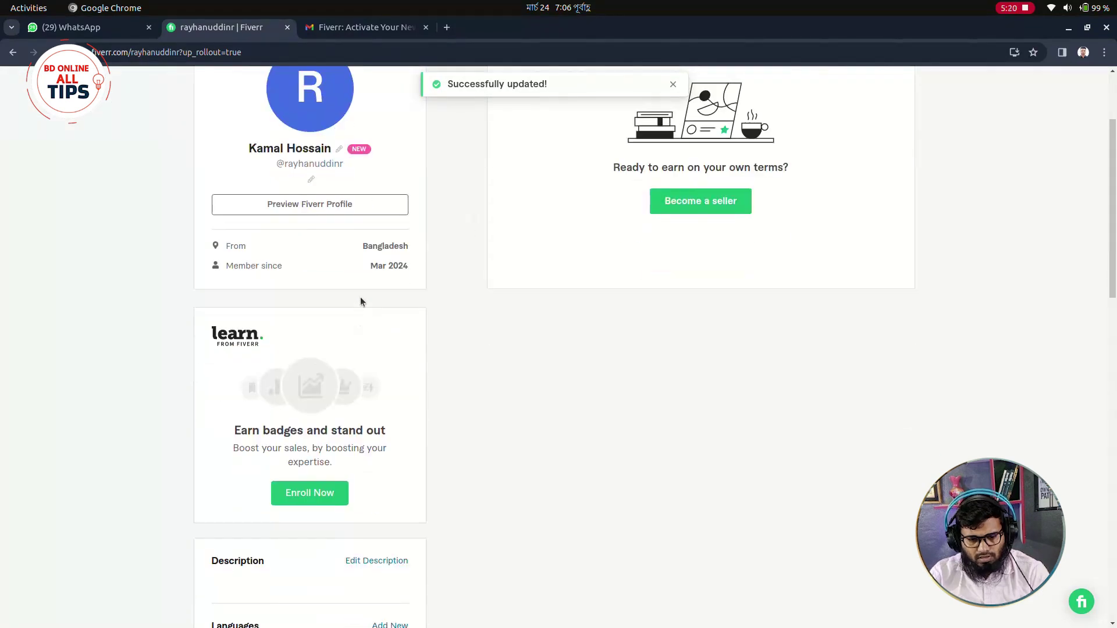
{"action": "scroll", "coordinate": [287, 332], "scroll_direction": "down", "scroll_amount": 1}
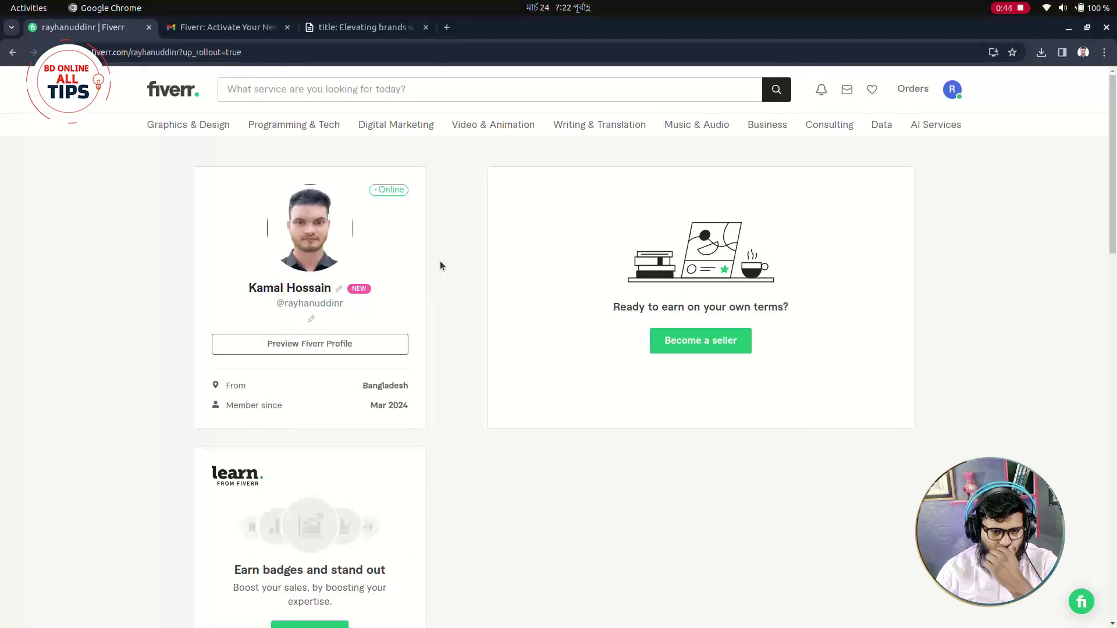
Select the prepared title text in the notes tab, then rearrange tabs and return to Fiverr.
{"action": "left_click", "coordinate": [361, 27]}
{"action": "scroll", "coordinate": [425, 304], "scroll_direction": "up", "scroll_amount": 10}
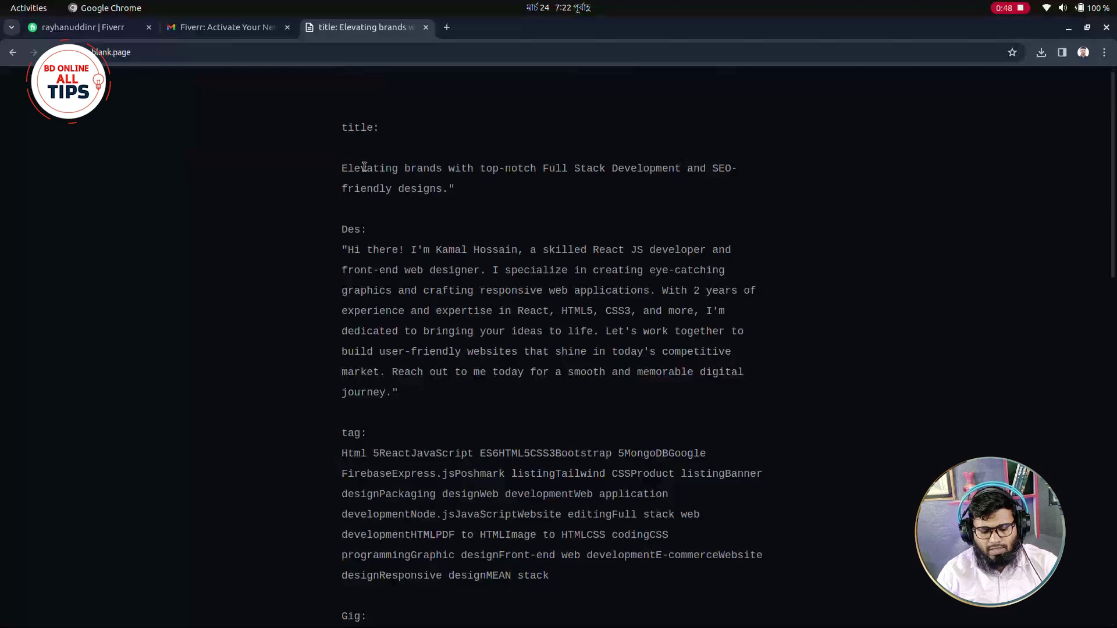
{"action": "left_click_drag", "start_coordinate": [348, 168], "coordinate": [416, 192]}
{"action": "left_click", "coordinate": [341, 168]}
{"action": "left_click_drag", "start_coordinate": [342, 168], "coordinate": [462, 196]}
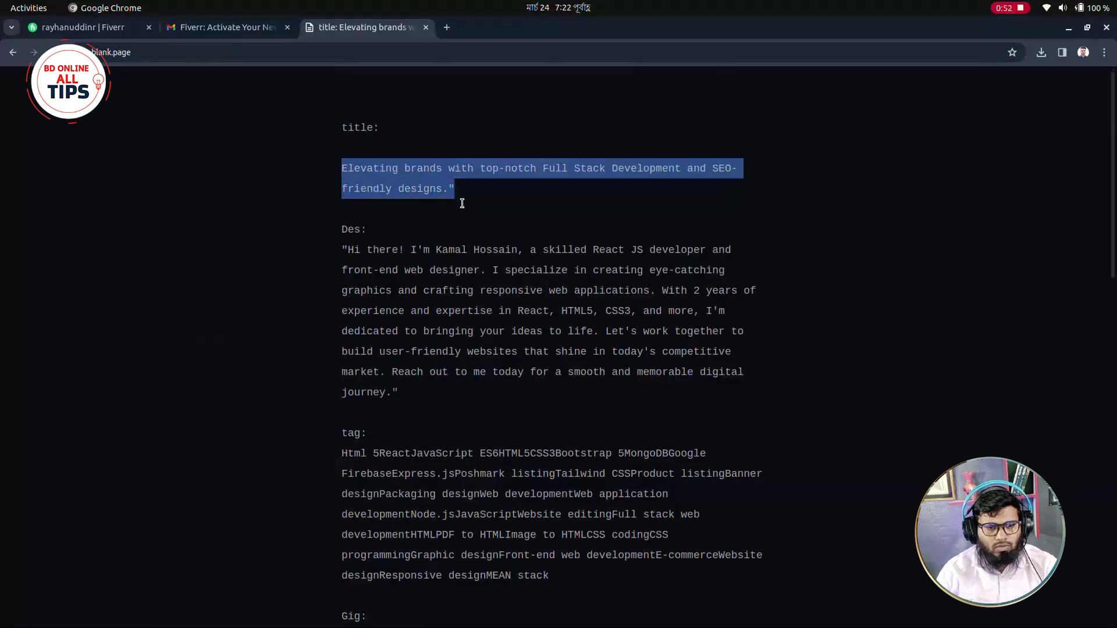
{"action": "left_click", "coordinate": [462, 203]}
{"action": "left_click", "coordinate": [87, 27]}
{"action": "left_click", "coordinate": [248, 30]}
{"action": "left_click_drag", "start_coordinate": [248, 30], "coordinate": [87, 27]}
{"action": "left_click", "coordinate": [221, 27]}
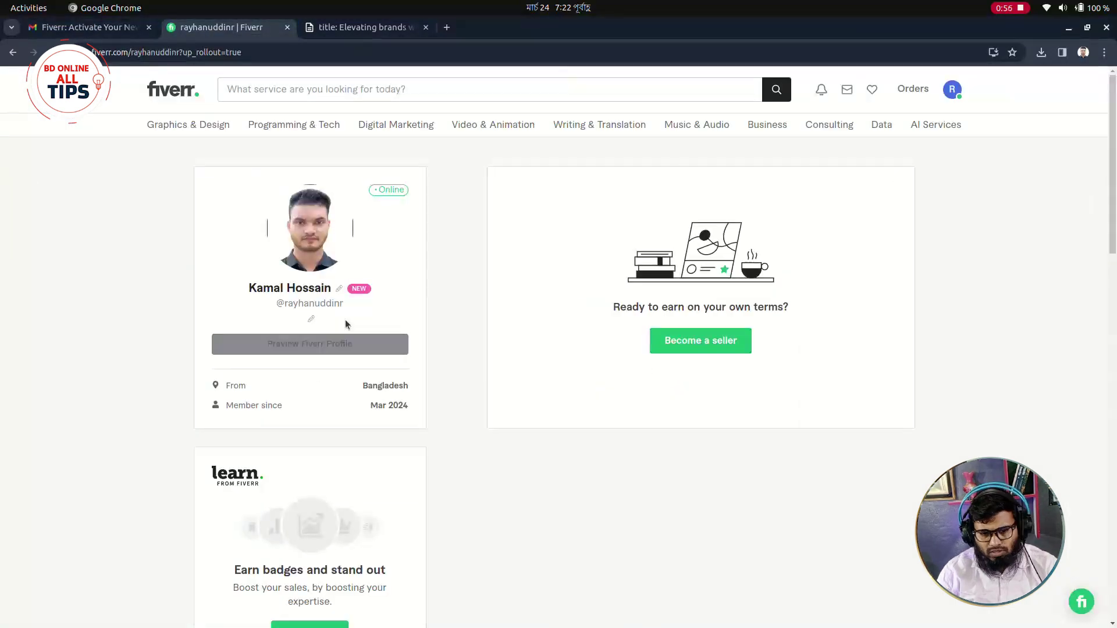
Paste the tagline, strip the leading asterisk and trailing 'Welcome*', and save it.
{"action": "left_click", "coordinate": [312, 321]}
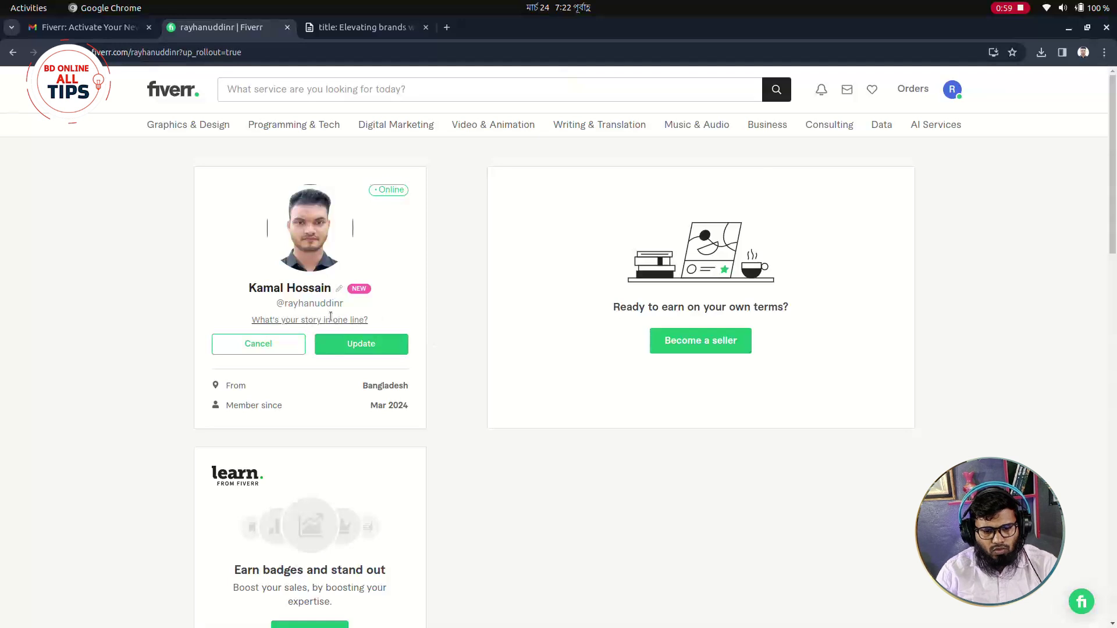
{"action": "key", "text": "ctrl+v"}
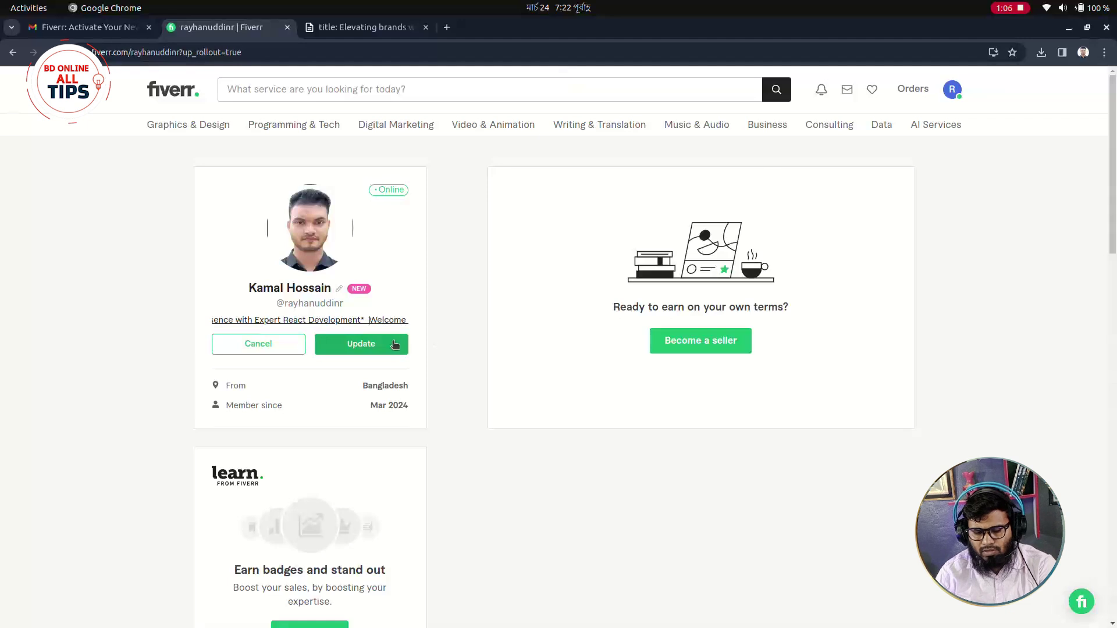
{"action": "key", "text": "Left"}
{"action": "key", "text": "Left"}
{"action": "key", "text": "Left"}
{"action": "key", "text": "Left"}
{"action": "key", "text": "Left"}
{"action": "key", "text": "Left"}
{"action": "key", "text": "Left"}
{"action": "key", "text": "Left"}
{"action": "key", "text": "Left"}
{"action": "key", "text": "Left"}
{"action": "key", "text": "Left"}
{"action": "key", "text": "Left"}
{"action": "key", "text": "Left"}
{"action": "key", "text": "Left"}
{"action": "key", "text": "Left"}
{"action": "key", "text": "Left"}
{"action": "key", "text": "Left"}
{"action": "key", "text": "Left"}
{"action": "key", "text": "Left"}
{"action": "key", "text": "Left"}
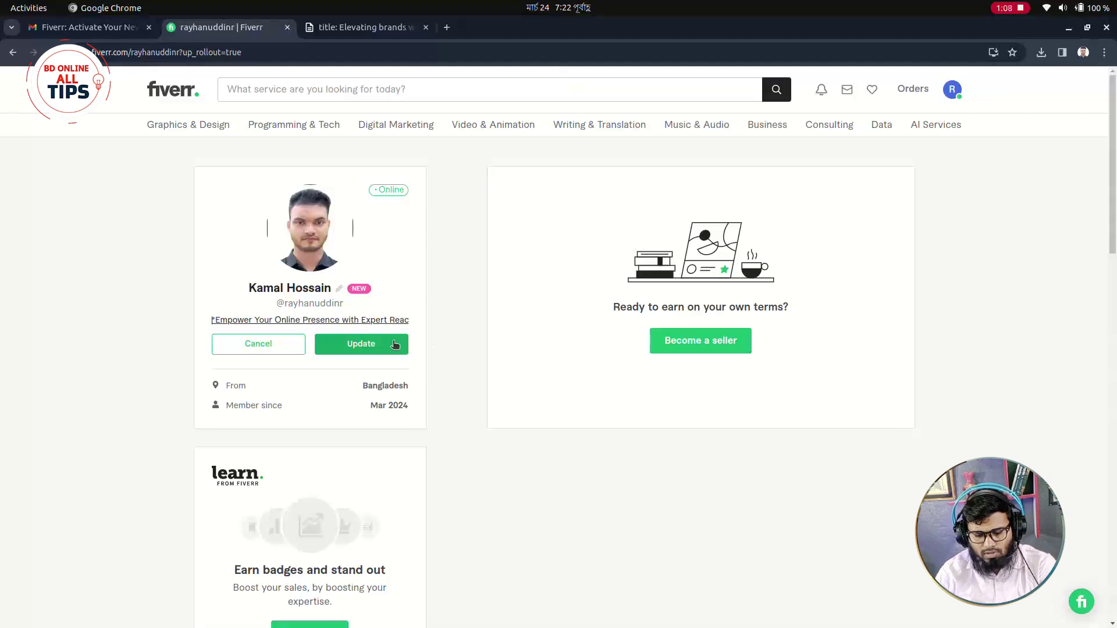
{"action": "key", "text": "Right"}
{"action": "key", "text": "Right"}
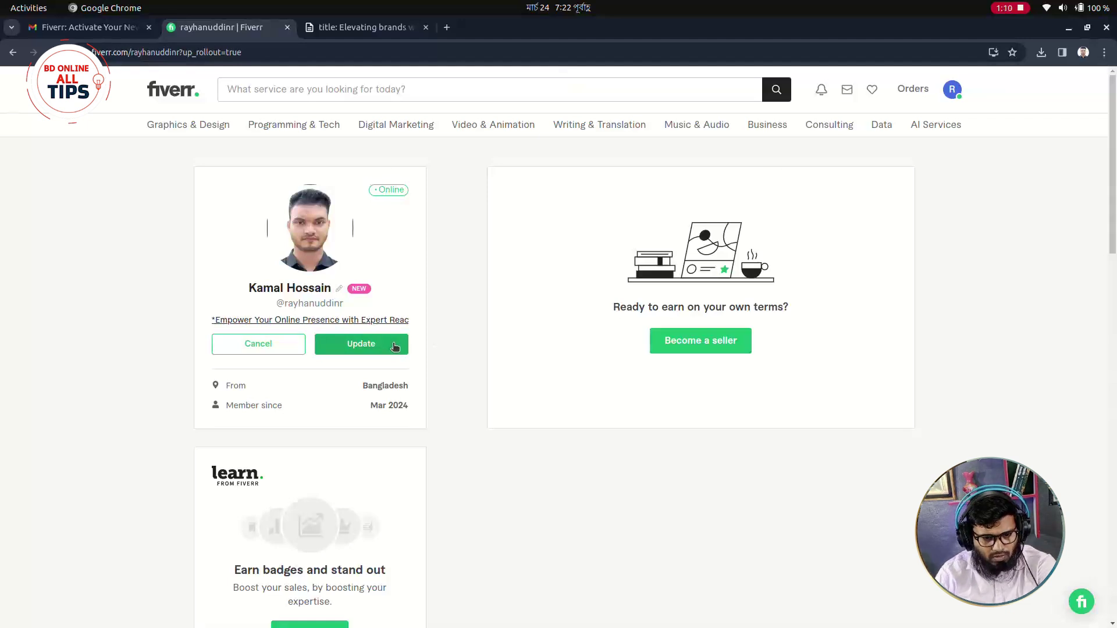
{"action": "key", "text": "BackSpace"}
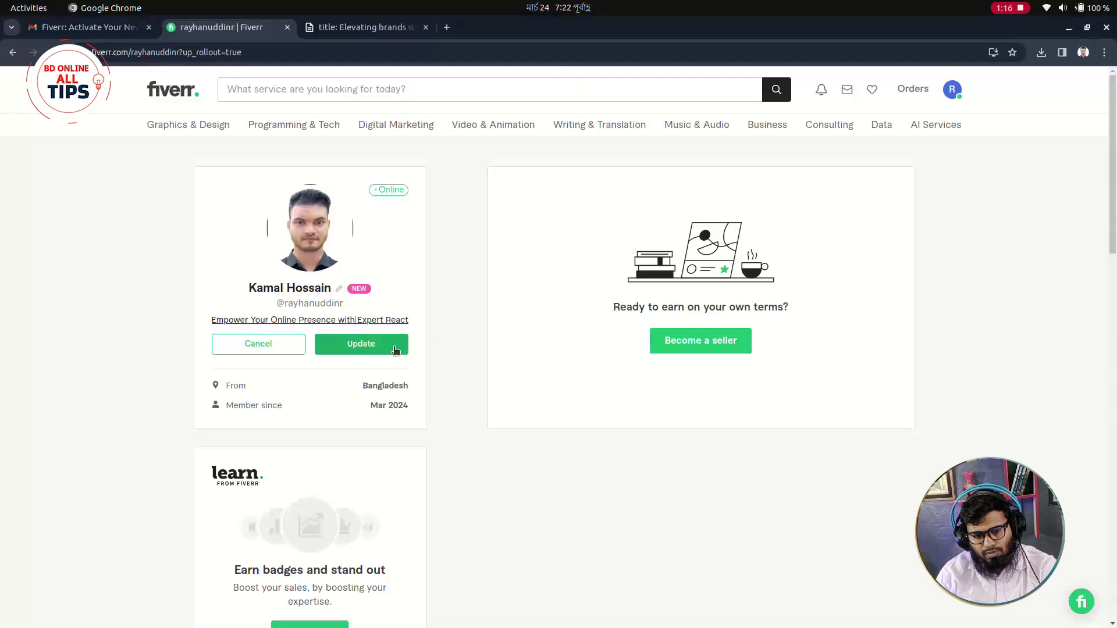
{"action": "key", "text": "Right"}
{"action": "key", "text": "Right"}
{"action": "key", "text": "Right"}
{"action": "key", "text": "Right"}
{"action": "key", "text": "Right"}
{"action": "key", "text": "Right"}
{"action": "key", "text": "Right"}
{"action": "key", "text": "Right"}
{"action": "key", "text": "Right"}
{"action": "key", "text": "Right"}
{"action": "key", "text": "Right"}
{"action": "key", "text": "Right"}
{"action": "key", "text": "Right"}
{"action": "key", "text": "Right"}
{"action": "key", "text": "Right"}
{"action": "key", "text": "Right"}
{"action": "key", "text": "Right"}
{"action": "key", "text": "Right"}
{"action": "key", "text": "Right"}
{"action": "key", "text": "Right"}
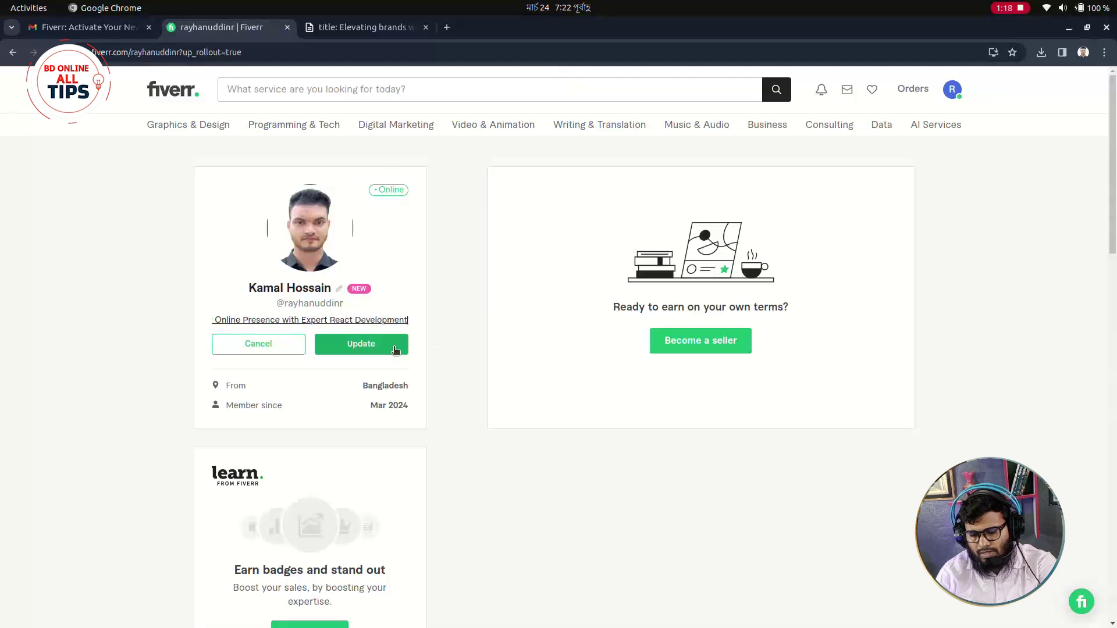
{"action": "left_click_drag", "start_coordinate": [368, 321], "coordinate": [406, 322]}
{"action": "key", "text": "BackSpace"}
{"action": "key", "text": "BackSpace"}
{"action": "key", "text": "BackSpace"}
{"action": "key", "text": "BackSpace"}
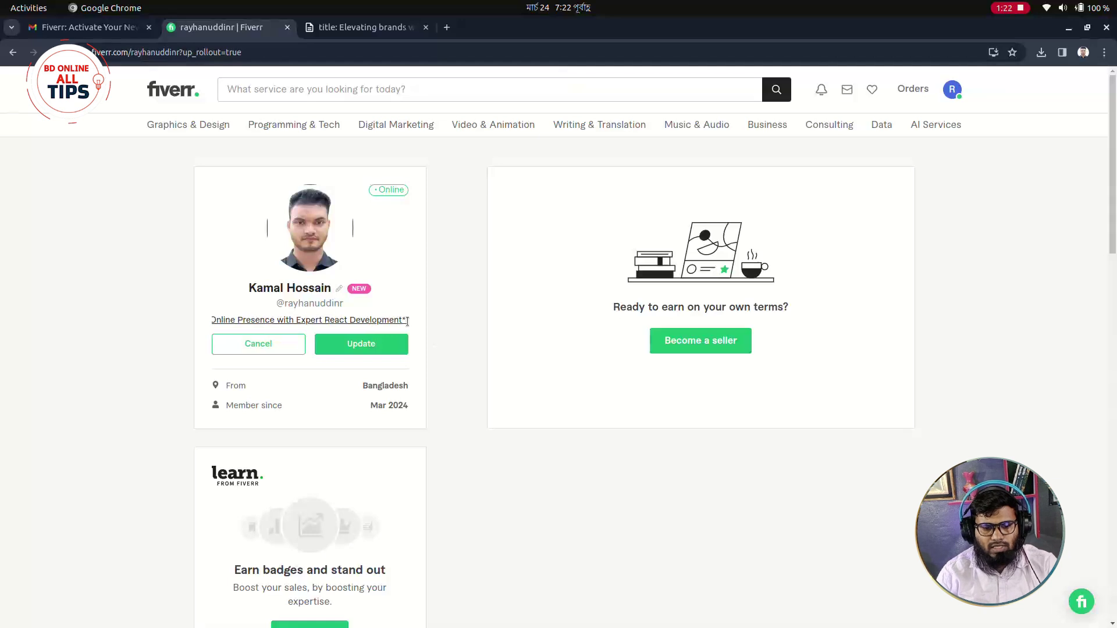
{"action": "left_click", "coordinate": [395, 338]}
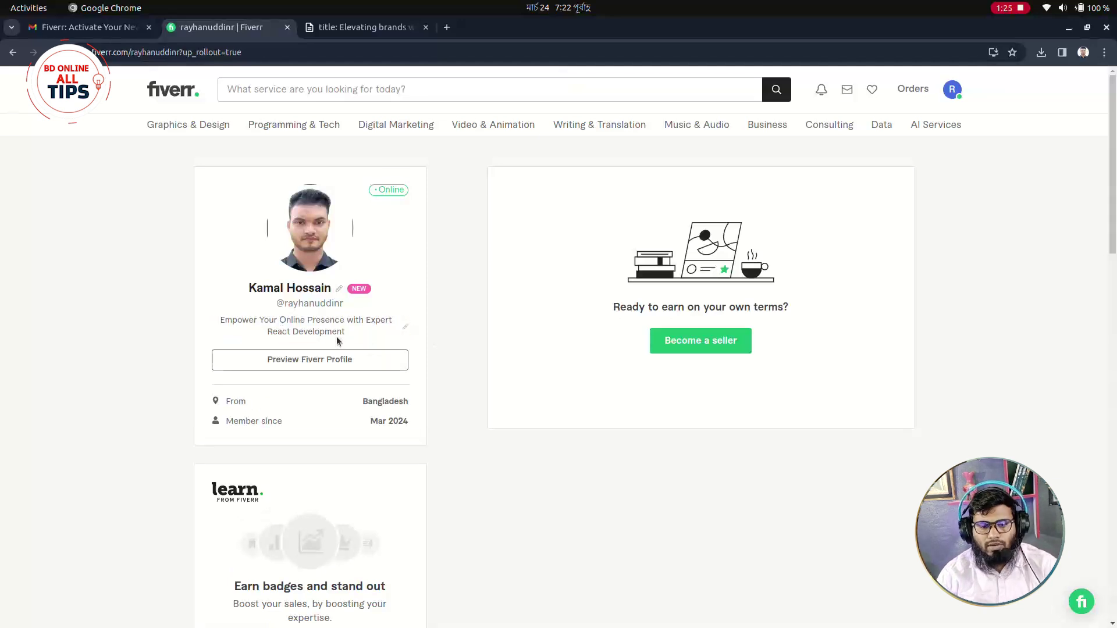
Paste the React JS developer and front-end designer bio from the notes tab into Description.
{"action": "scroll", "coordinate": [262, 291], "scroll_direction": "down", "scroll_amount": 2}
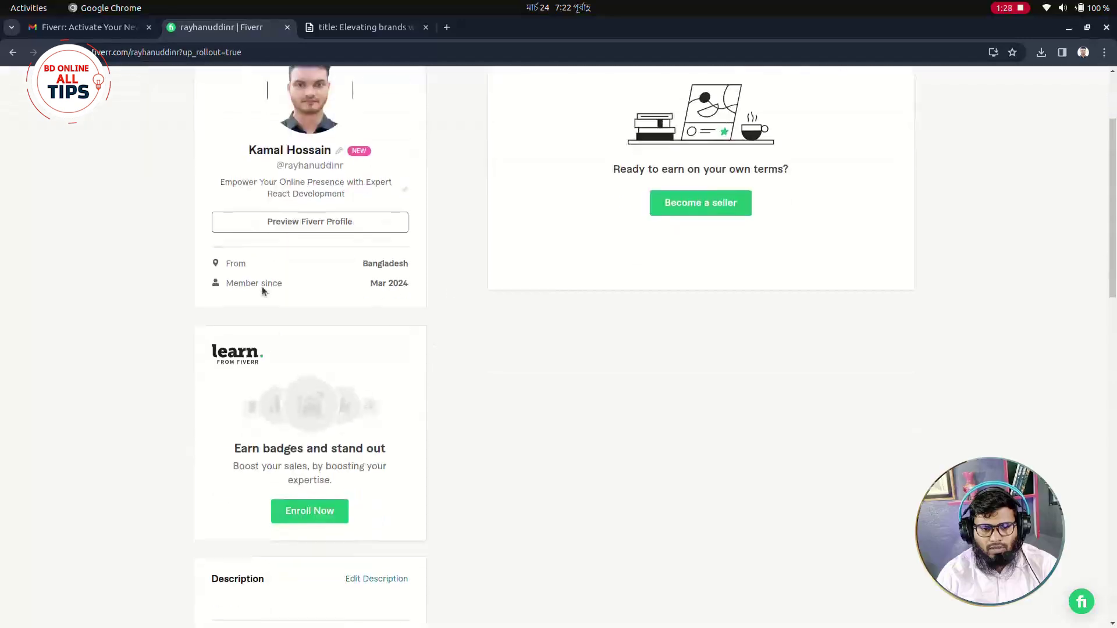
{"action": "scroll", "coordinate": [431, 388], "scroll_direction": "down", "scroll_amount": 1}
{"action": "scroll", "coordinate": [239, 309], "scroll_direction": "down", "scroll_amount": 2}
{"action": "left_click", "coordinate": [378, 367]}
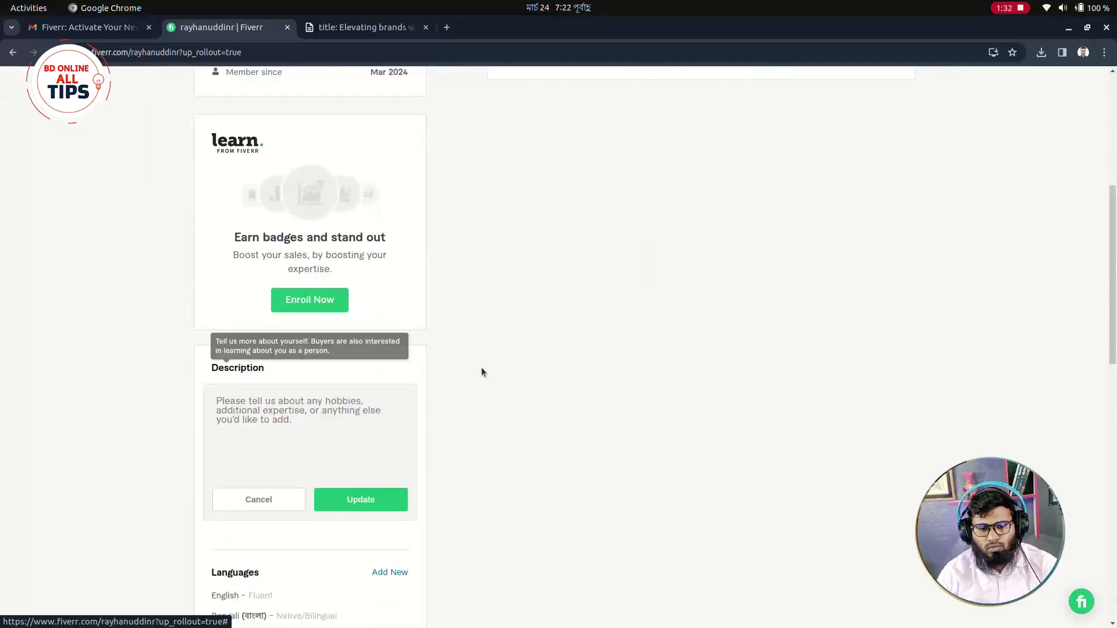
{"action": "left_click", "coordinate": [359, 29]}
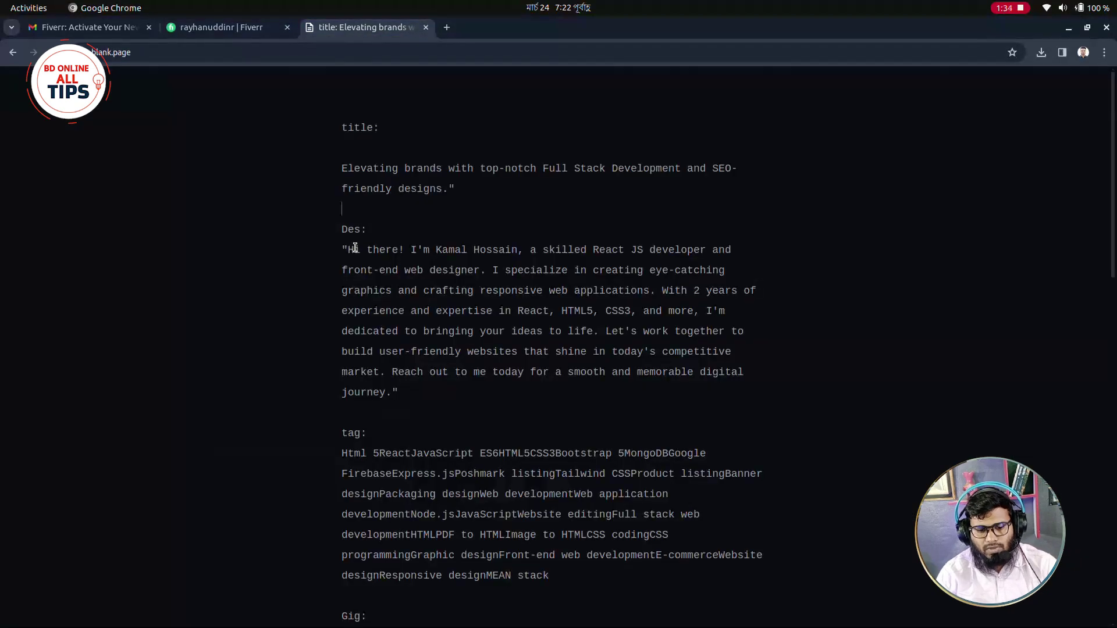
{"action": "left_click_drag", "start_coordinate": [349, 249], "coordinate": [393, 386]}
{"action": "key", "text": "ctrl+c"}
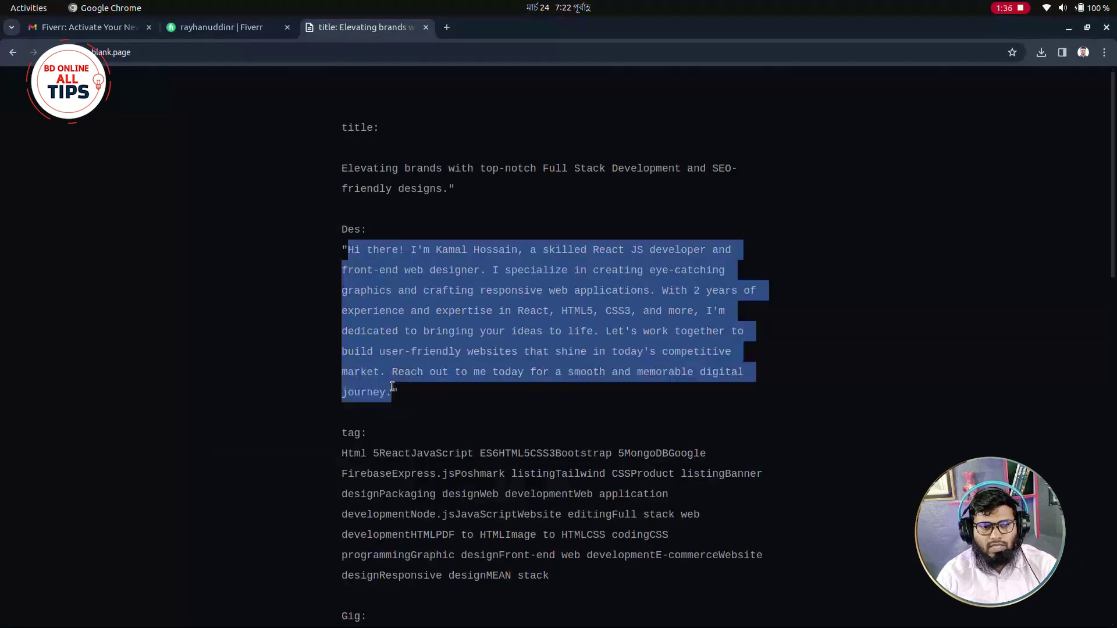
{"action": "left_click", "coordinate": [185, 29]}
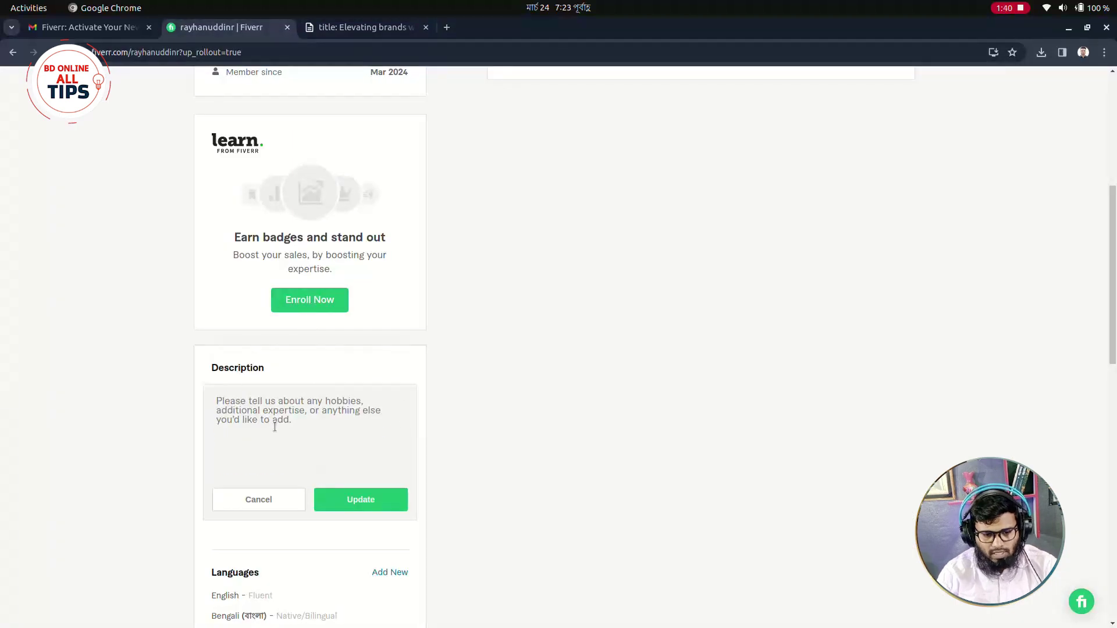
{"action": "key", "text": "ctrl+v"}
{"action": "scroll", "coordinate": [273, 424], "scroll_direction": "up", "scroll_amount": 5}
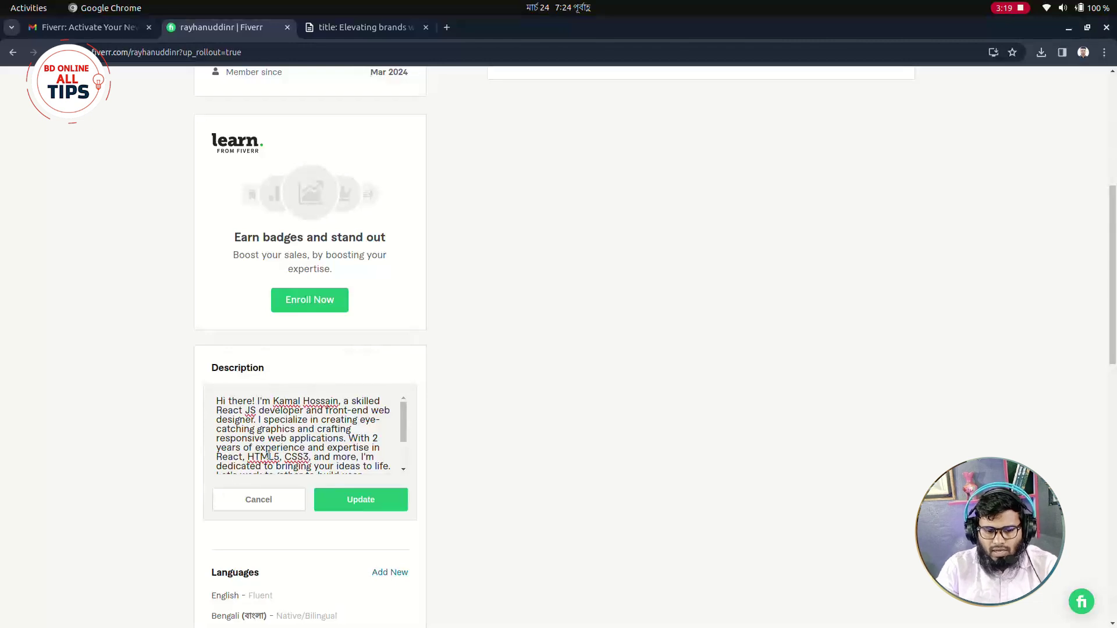
Scroll down the profile page toward the Languages and Skills sections.
{"action": "scroll", "coordinate": [322, 454], "scroll_direction": "down", "scroll_amount": 3}
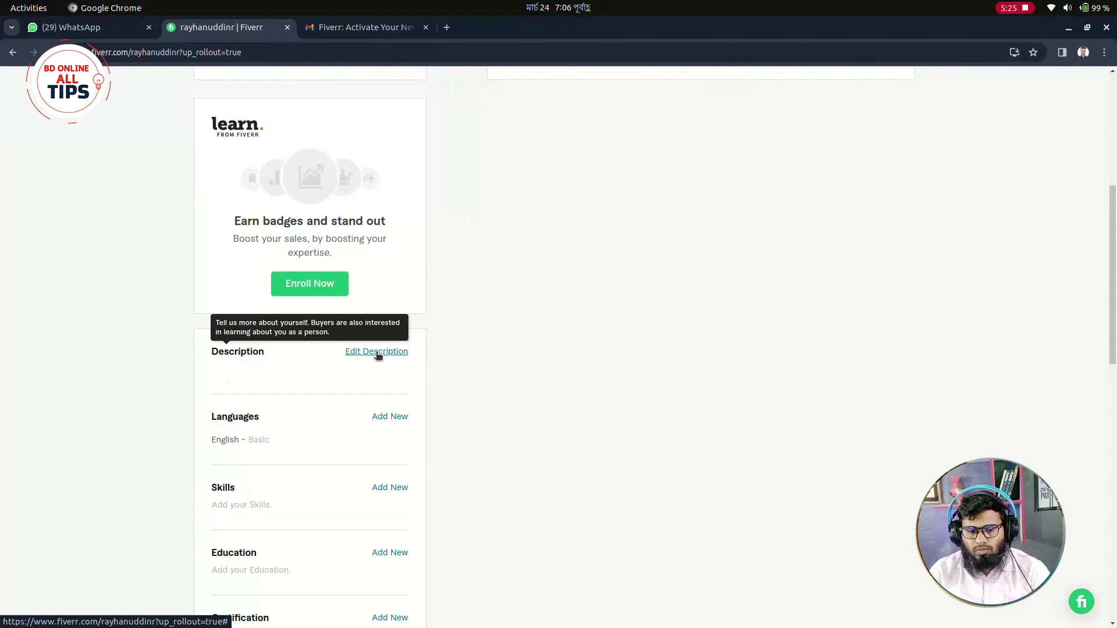
Add Bengali to the profile languages at Native/Bilingual level.
{"action": "scroll", "coordinate": [437, 347], "scroll_direction": "down", "scroll_amount": 2}
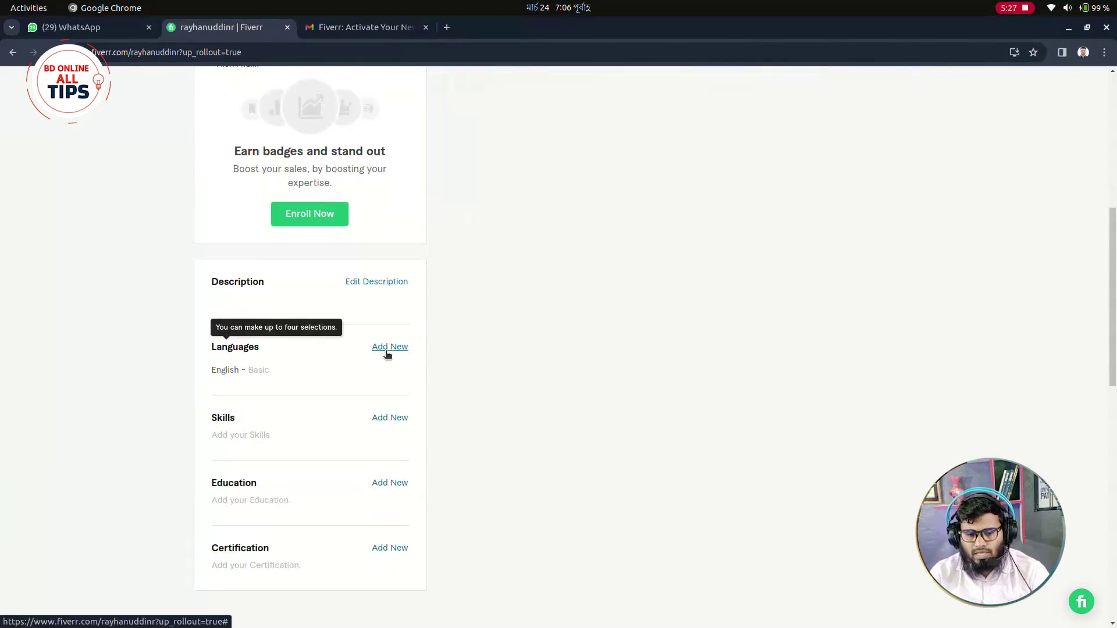
{"action": "left_click", "coordinate": [389, 350]}
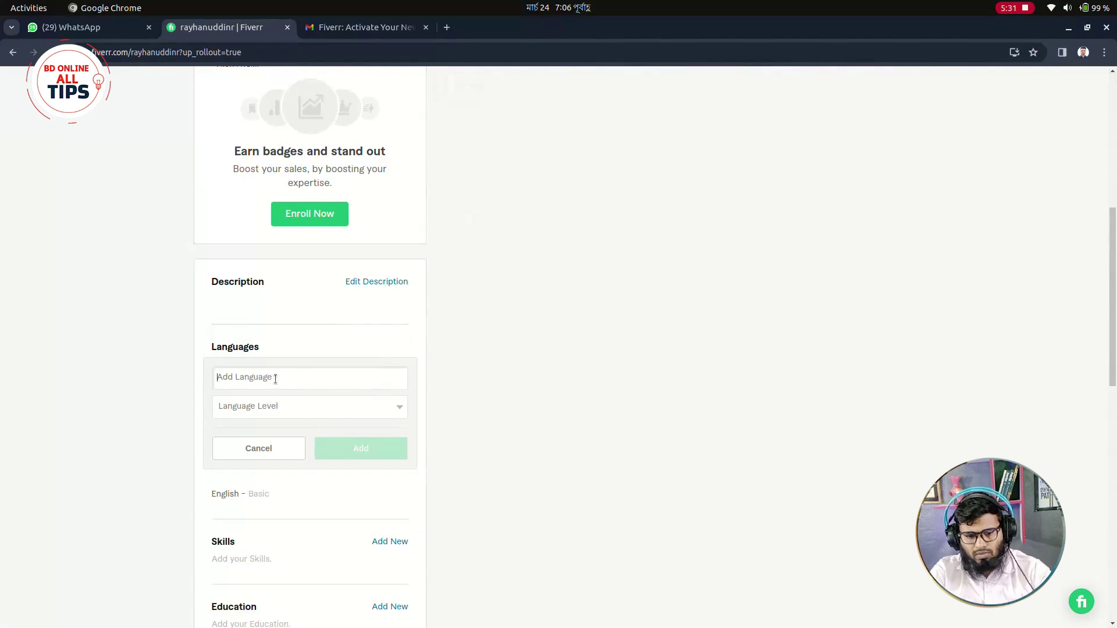
{"action": "type", "text": "Ben"}
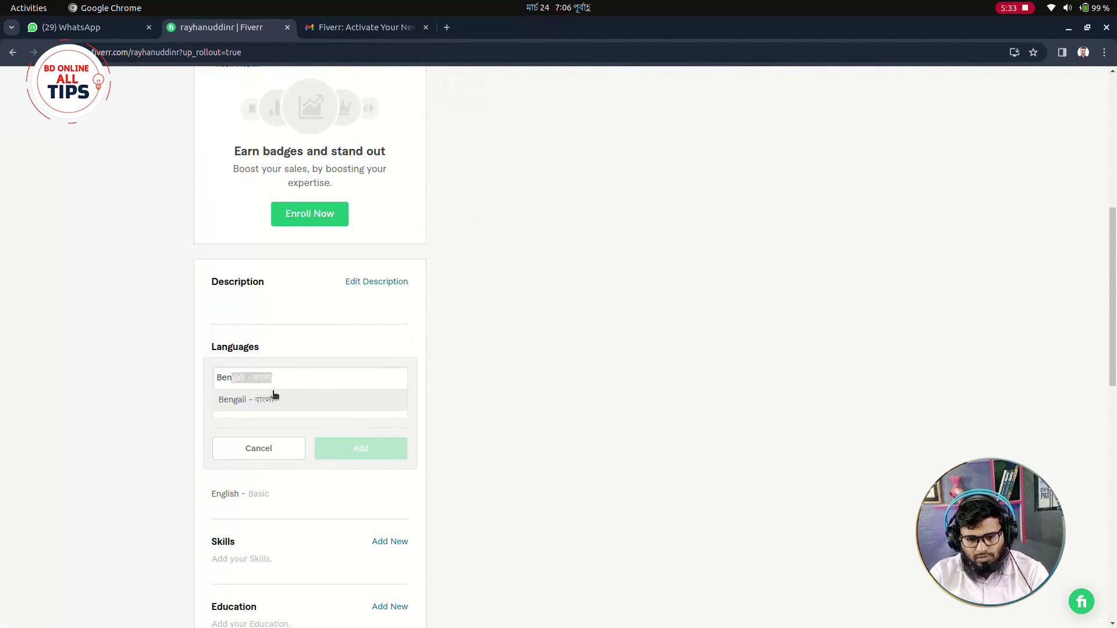
{"action": "left_click", "coordinate": [275, 399]}
{"action": "left_click", "coordinate": [358, 414]}
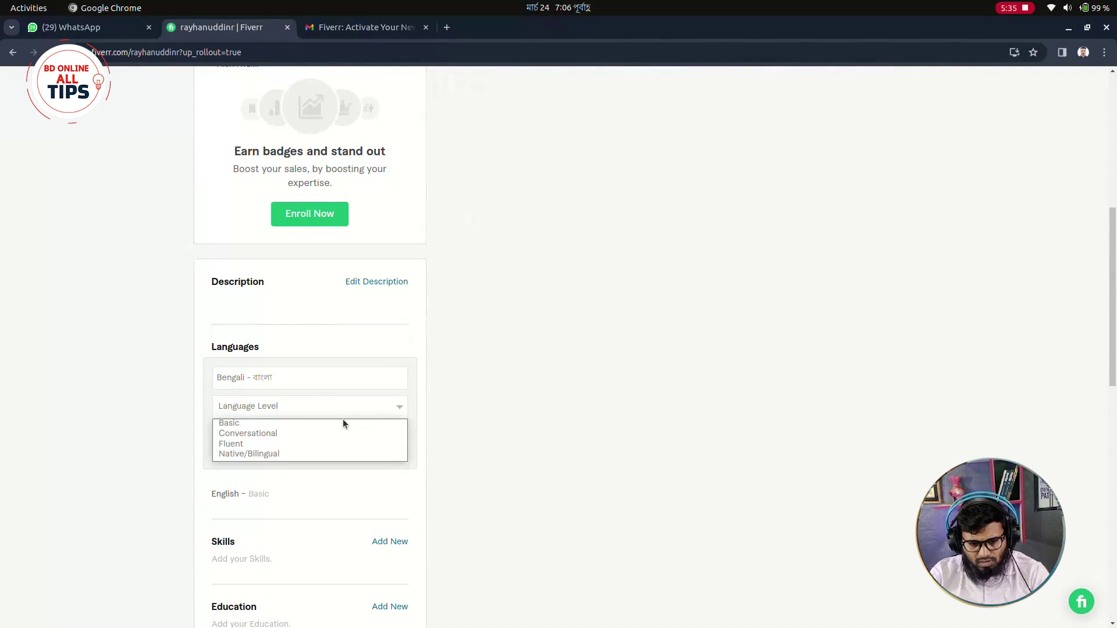
{"action": "left_click", "coordinate": [263, 454]}
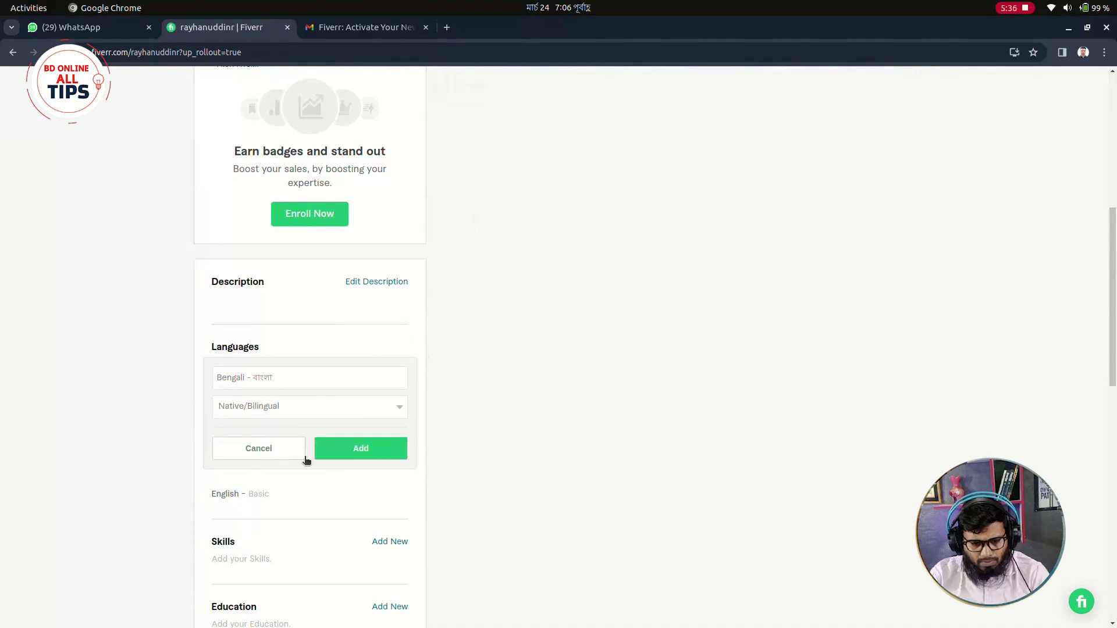
{"action": "left_click", "coordinate": [345, 456]}
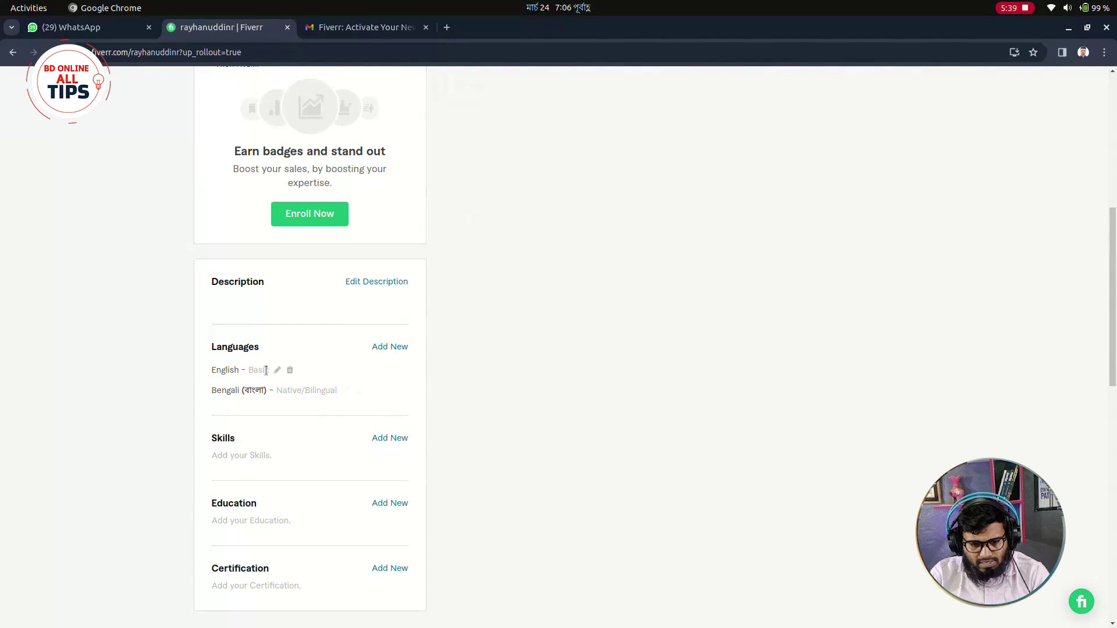
Raise the English language level from Basic to Fluent.
{"action": "left_click", "coordinate": [277, 371]}
{"action": "left_click", "coordinate": [323, 406]}
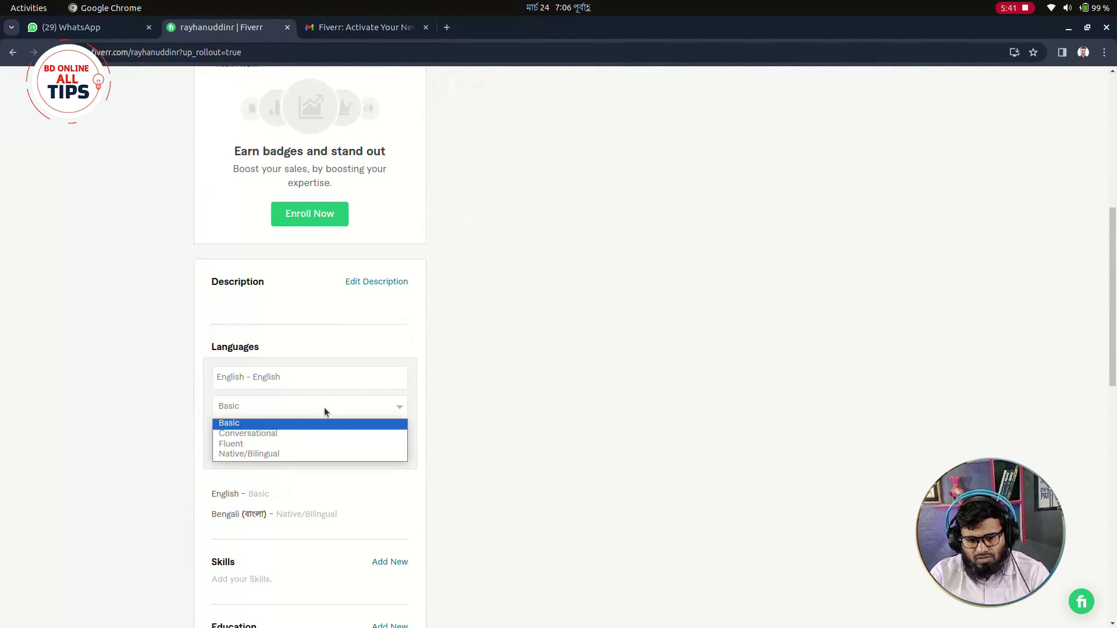
{"action": "left_click", "coordinate": [248, 444]}
{"action": "left_click", "coordinate": [352, 451]}
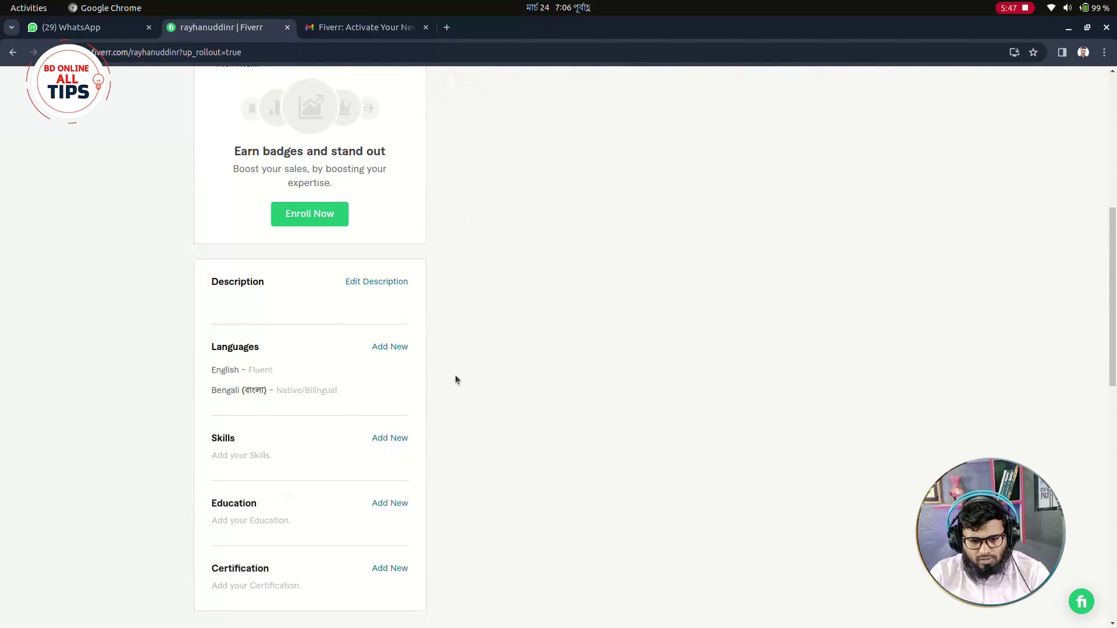
{"action": "scroll", "coordinate": [314, 407], "scroll_direction": "down", "scroll_amount": 1}
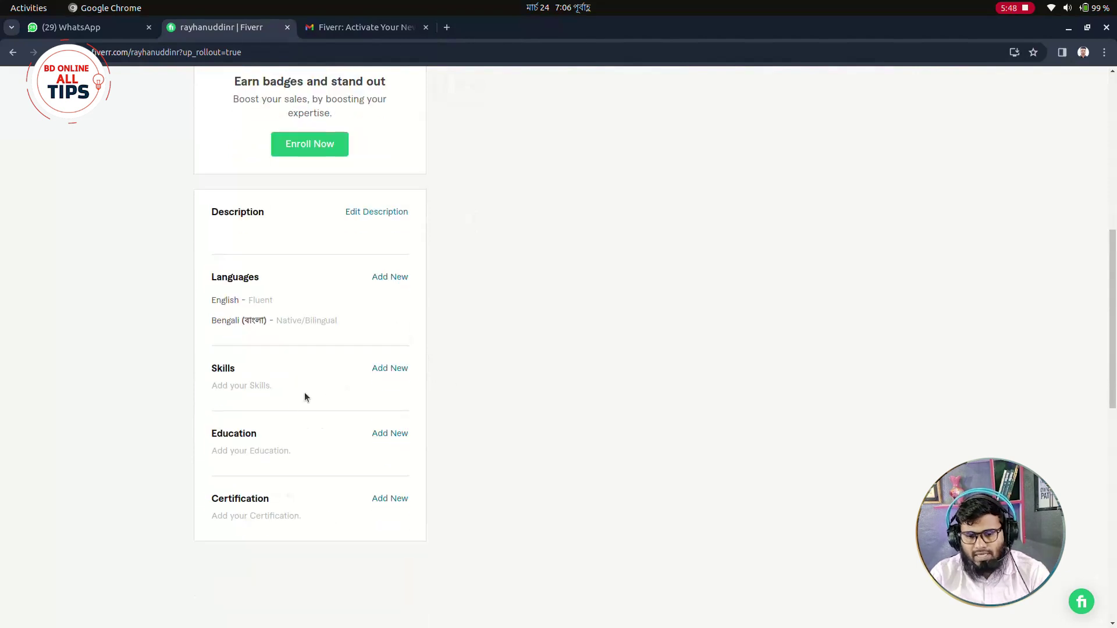
Add React to the profile skills at Expert level.
{"action": "left_click", "coordinate": [388, 371]}
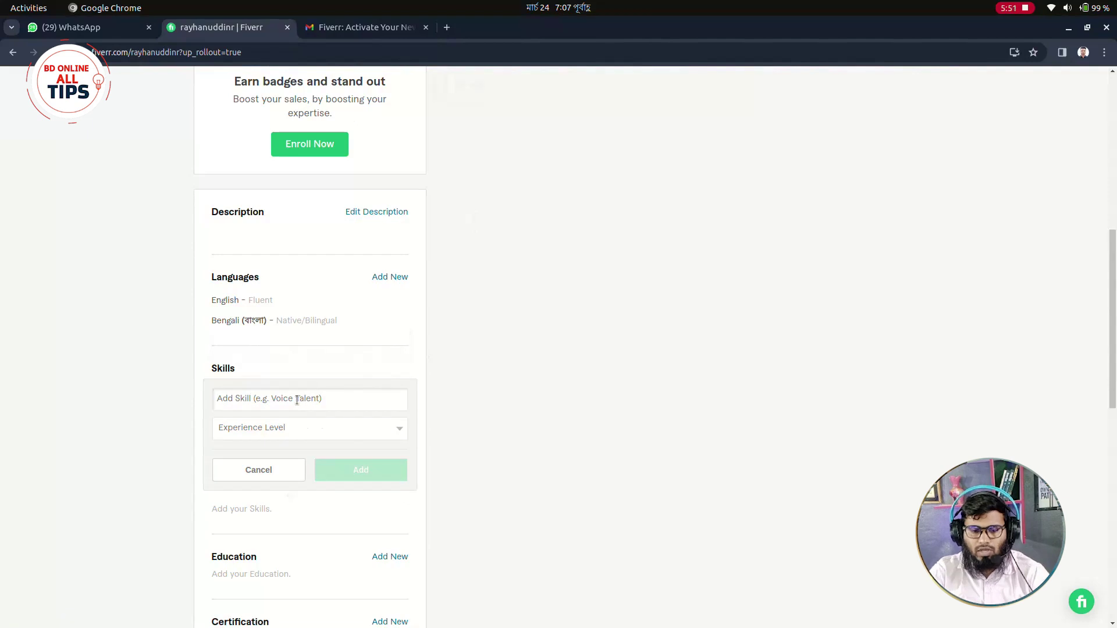
{"action": "type", "text": "Reac"}
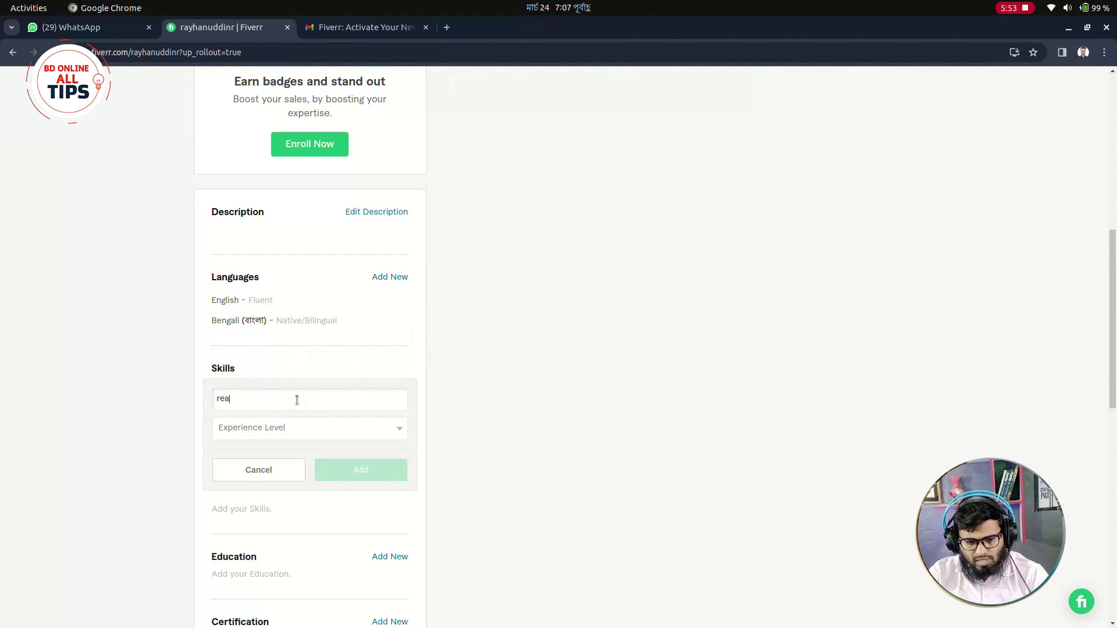
{"action": "type", "text": "t"}
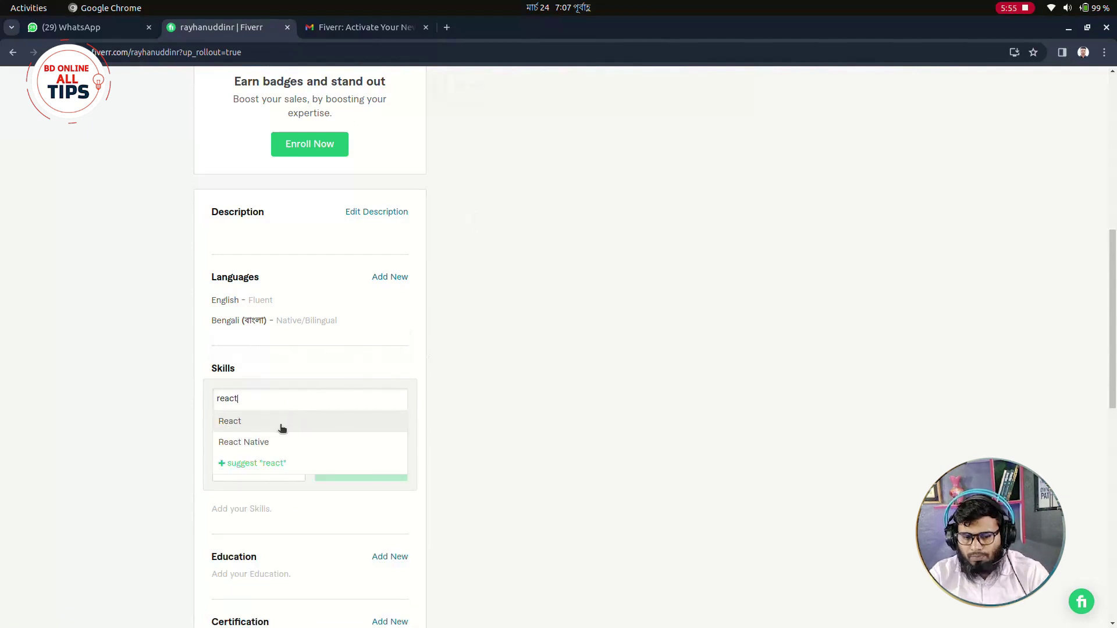
{"action": "left_click", "coordinate": [284, 424]}
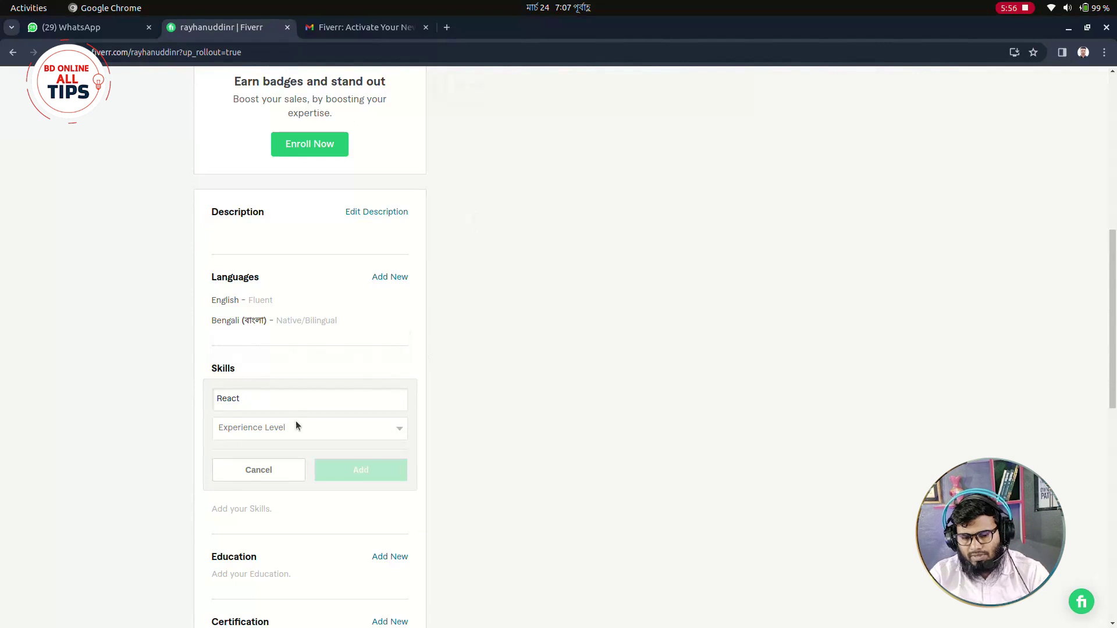
{"action": "left_click", "coordinate": [349, 433]}
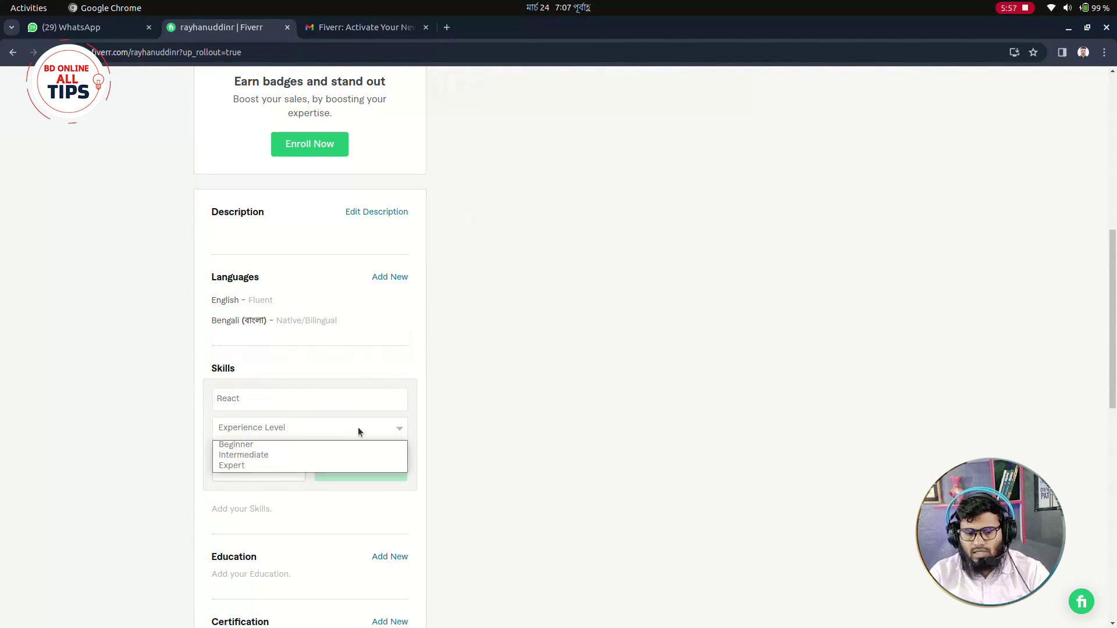
{"action": "left_click", "coordinate": [381, 464]}
{"action": "left_click", "coordinate": [387, 470]}
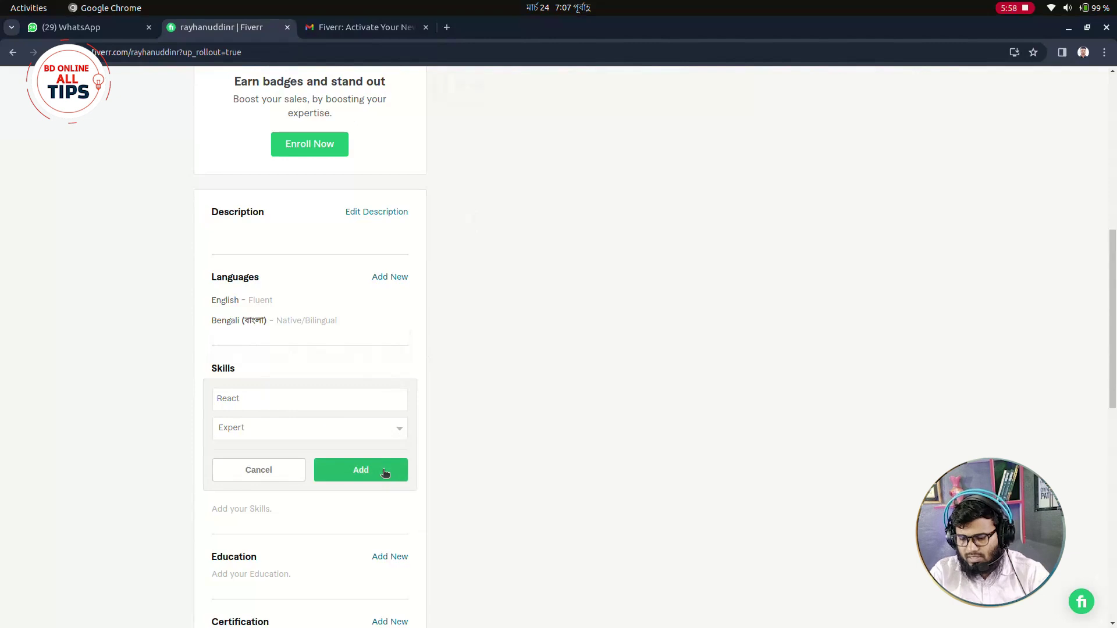
Add CSS3 to the profile skills with an experience level.
{"action": "left_click", "coordinate": [265, 397]}
{"action": "type", "text": "css"}
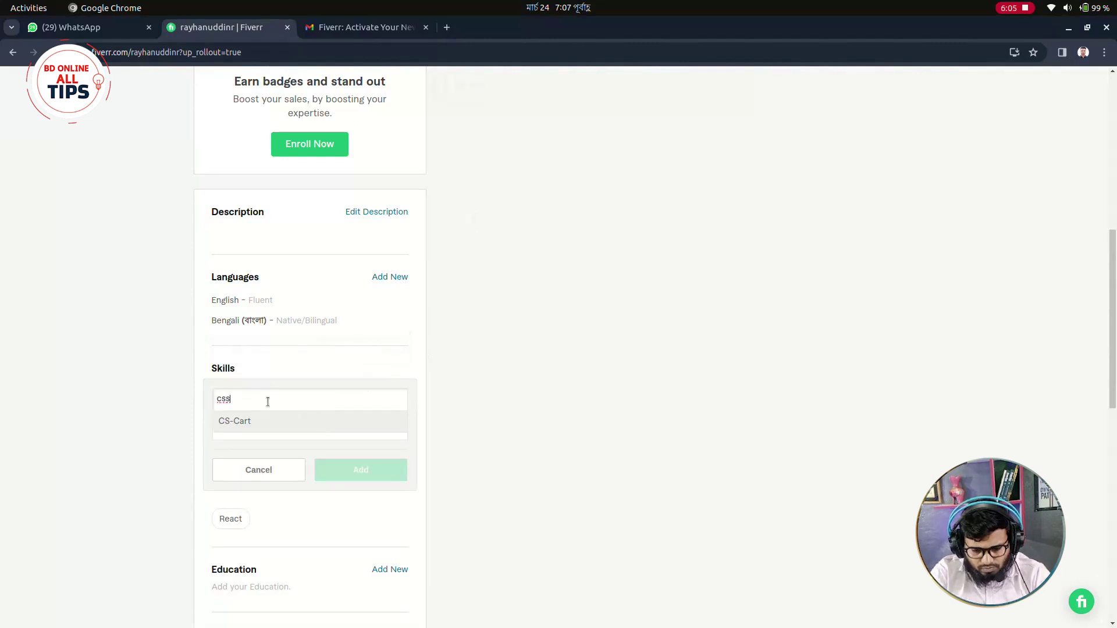
{"action": "key", "text": "BackSpace"}
{"action": "key", "text": "BackSpace"}
{"action": "key", "text": "BackSpace"}
{"action": "type", "text": "CSS"}
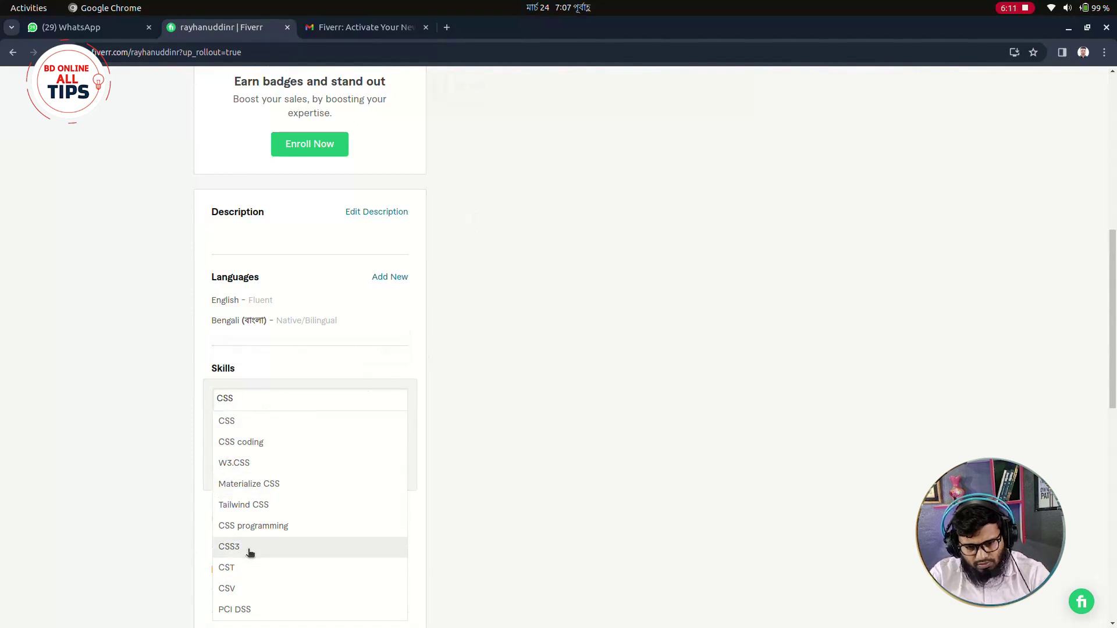
{"action": "left_click", "coordinate": [248, 547]}
{"action": "left_click", "coordinate": [275, 435]}
{"action": "left_click", "coordinate": [277, 464]}
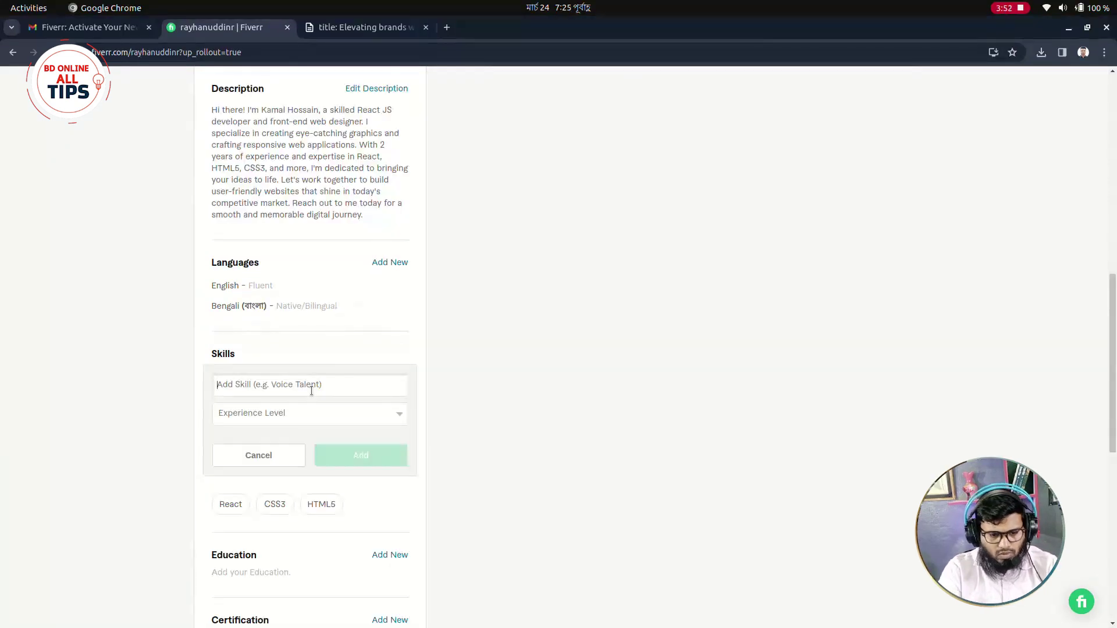
Add JavaScript ES6 as an Intermediate skill, then switch to the profile notes tab.
{"action": "type", "text": "Mingo"}
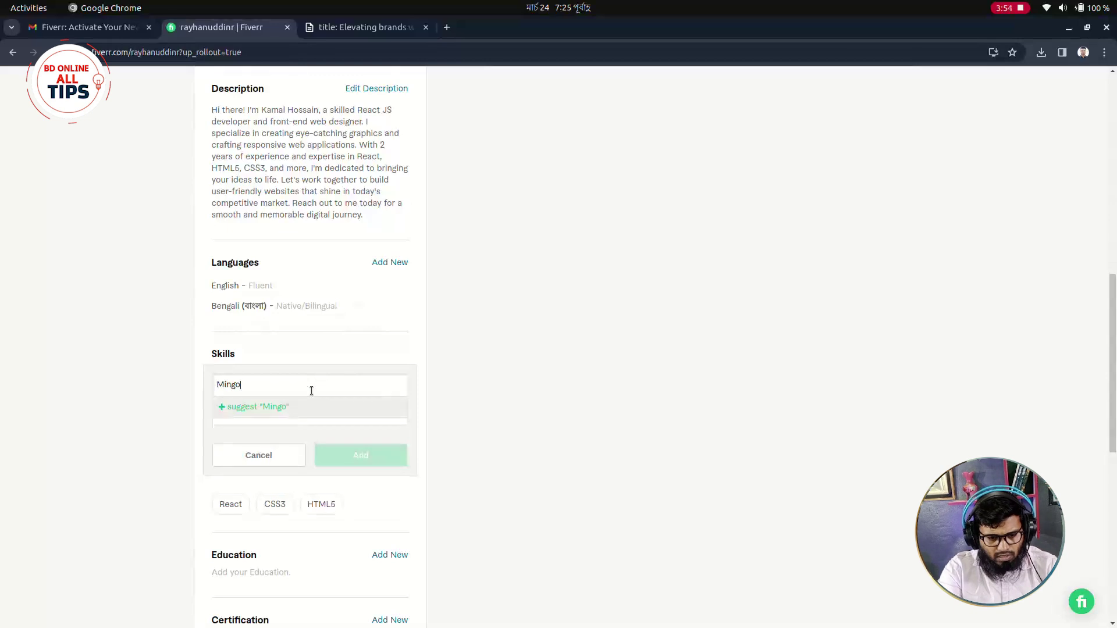
{"action": "key", "text": "BackSpace"}
{"action": "type", "text": "d"}
{"action": "key", "text": "BackSpace"}
{"action": "key", "text": "BackSpace"}
{"action": "key", "text": "BackSpace"}
{"action": "key", "text": "BackSpace"}
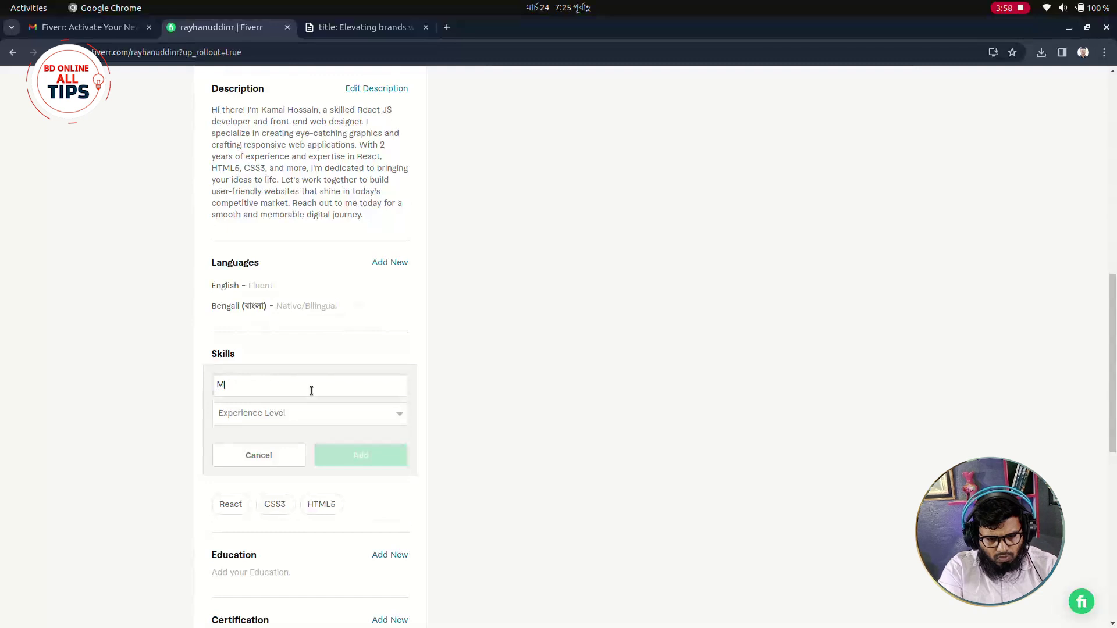
{"action": "type", "text": "ong"}
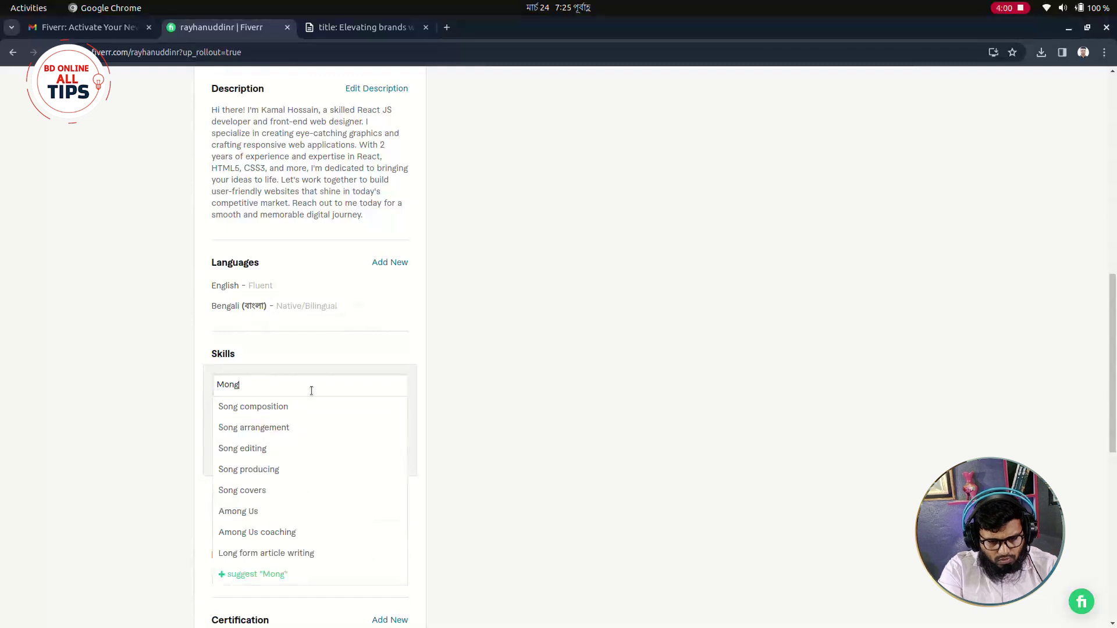
{"action": "type", "text": "o="}
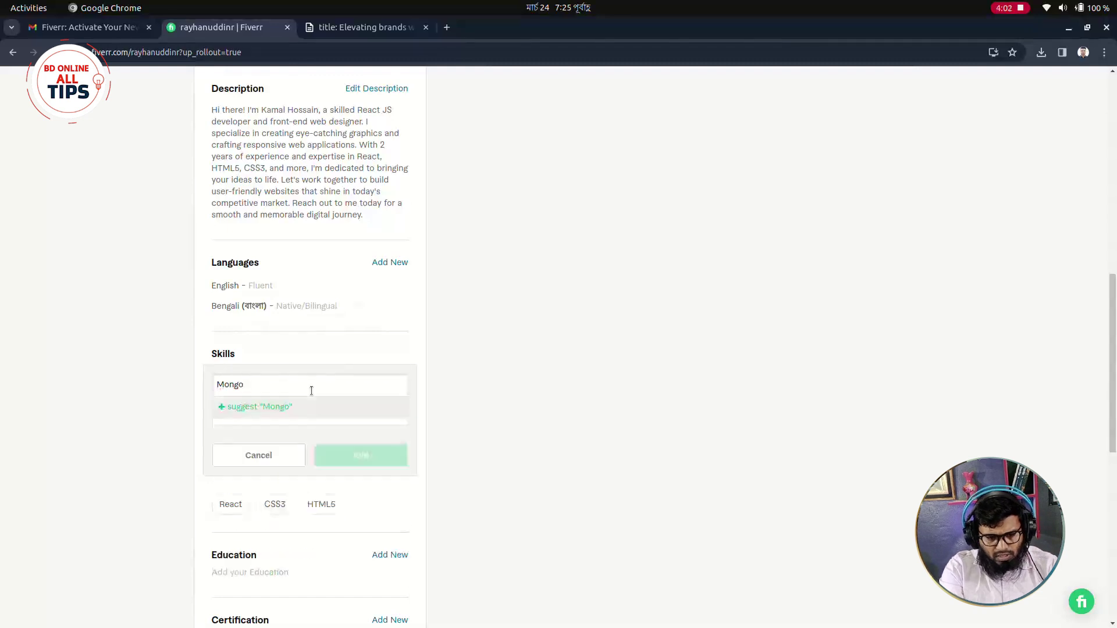
{"action": "key", "text": "BackSpace"}
{"action": "key", "text": "BackSpace"}
{"action": "key", "text": "BackSpace"}
{"action": "key", "text": "BackSpace"}
{"action": "key", "text": "BackSpace"}
{"action": "key", "text": "BackSpace"}
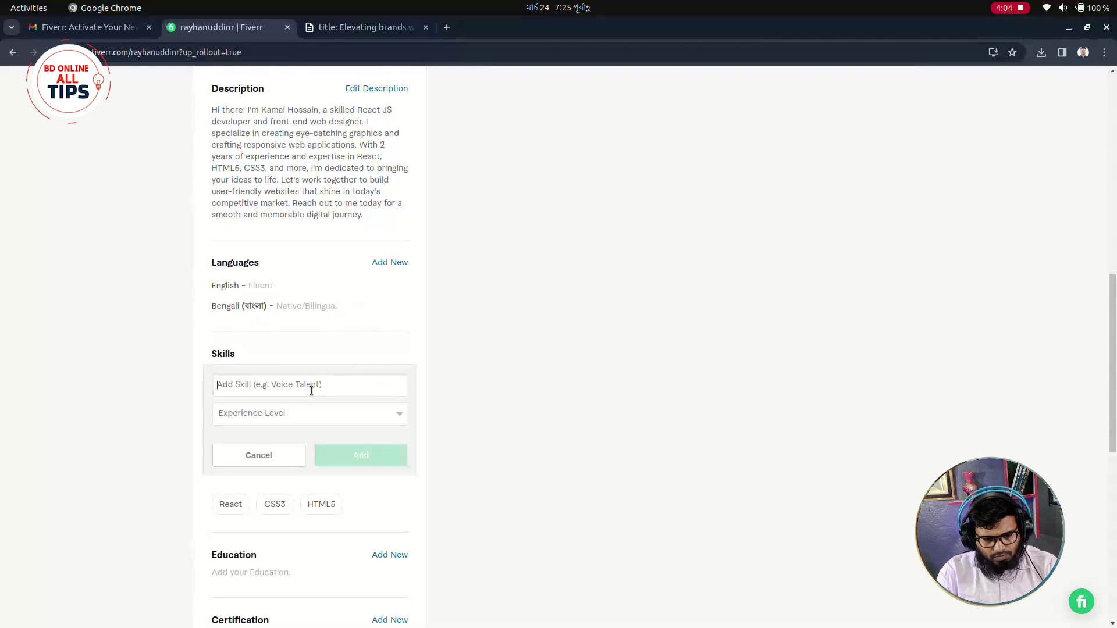
{"action": "type", "text": "javas"}
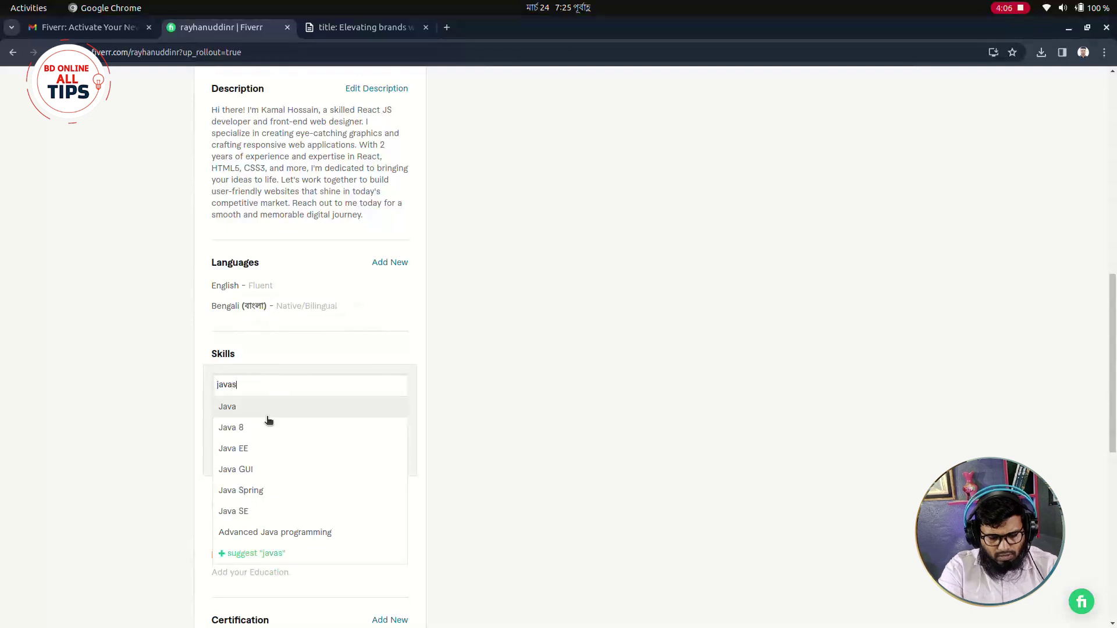
{"action": "type", "text": "crip"}
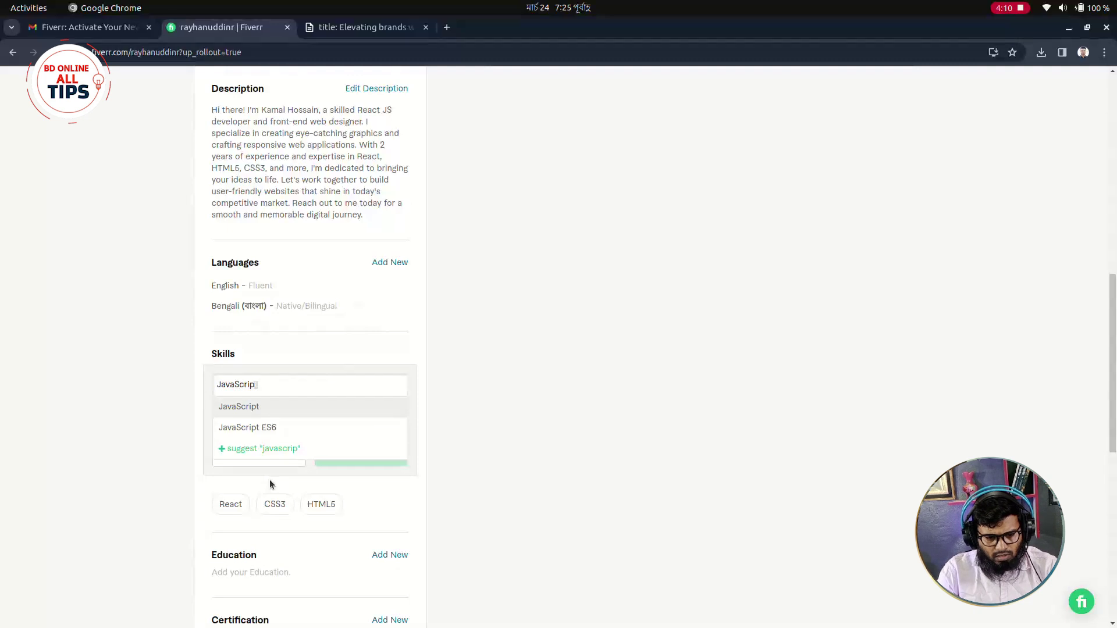
{"action": "left_click", "coordinate": [267, 427]}
{"action": "left_click", "coordinate": [353, 421]}
{"action": "left_click", "coordinate": [294, 451]}
{"action": "left_click", "coordinate": [308, 417]}
{"action": "left_click", "coordinate": [311, 442]}
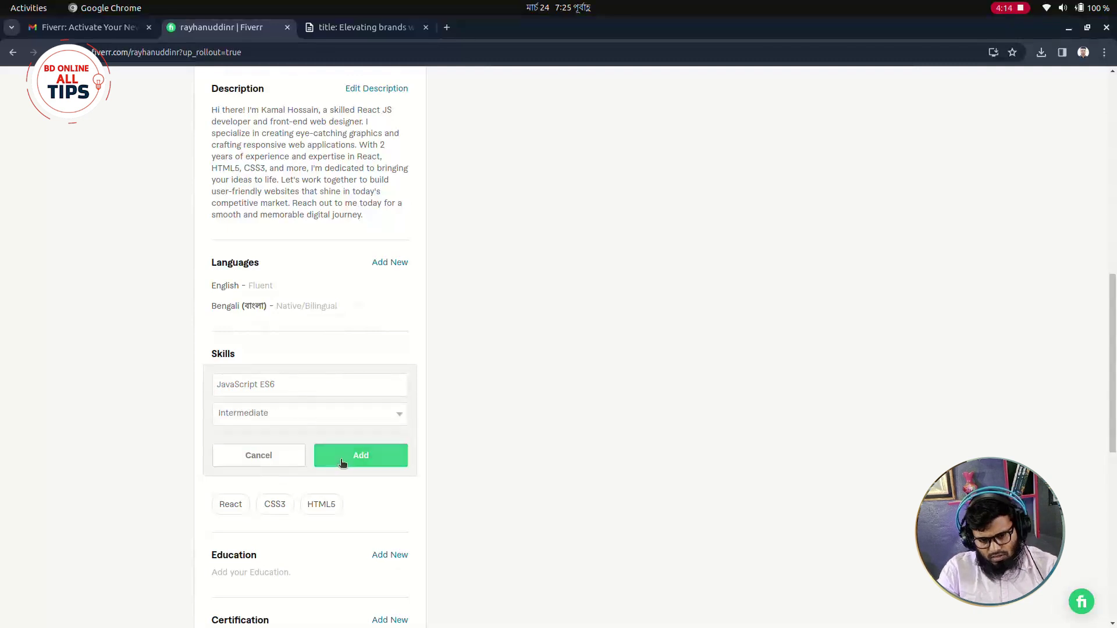
{"action": "left_click", "coordinate": [342, 460]}
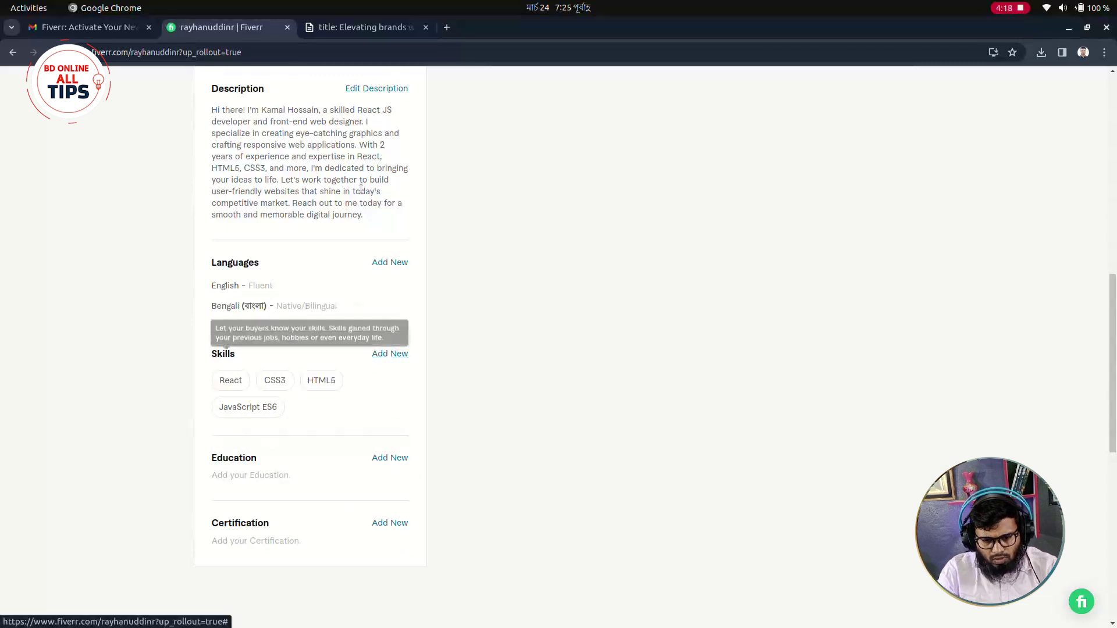
{"action": "left_click", "coordinate": [348, 27]}
{"action": "left_click", "coordinate": [451, 426]}
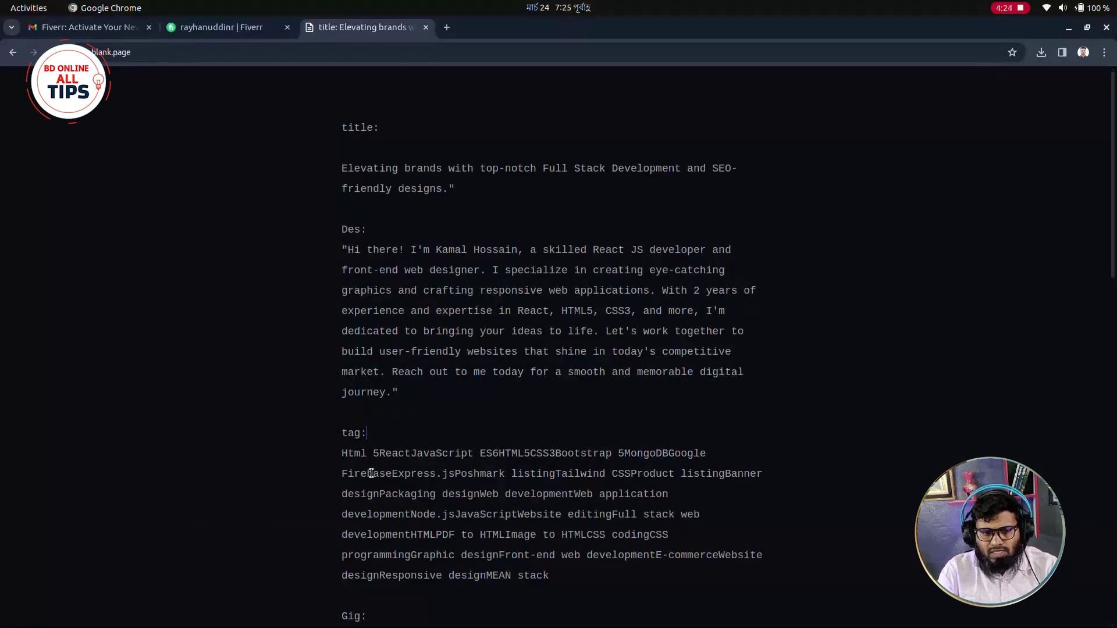
Back on the Fiverr profile, start a new skill entry and cancel it without adding anything.
{"action": "left_click", "coordinate": [232, 33]}
{"action": "left_click", "coordinate": [391, 356]}
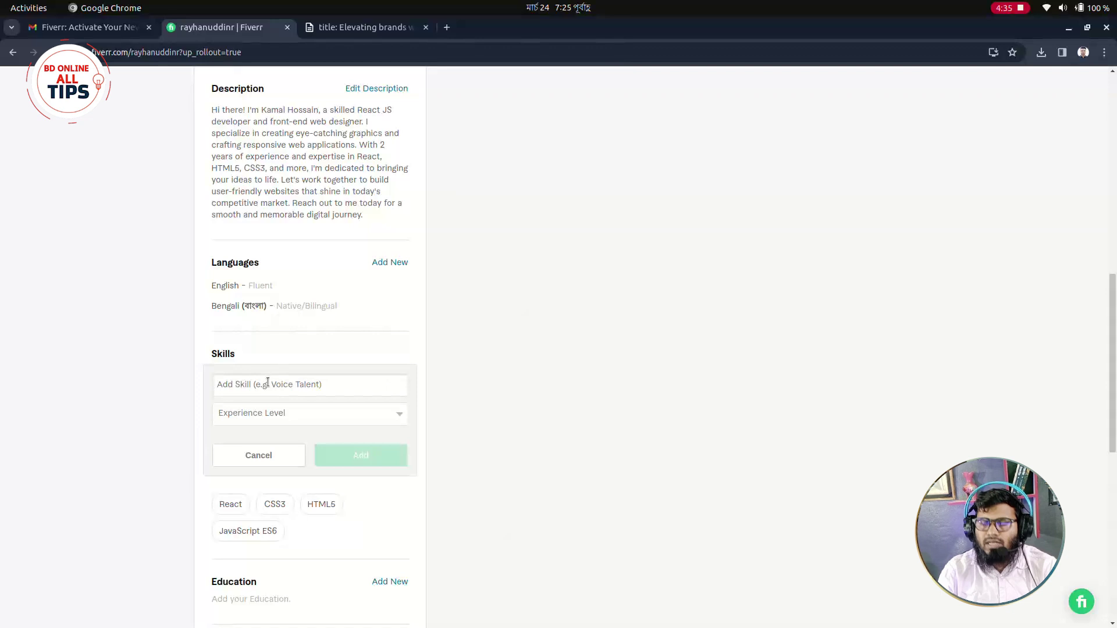
{"action": "left_click", "coordinate": [268, 384]}
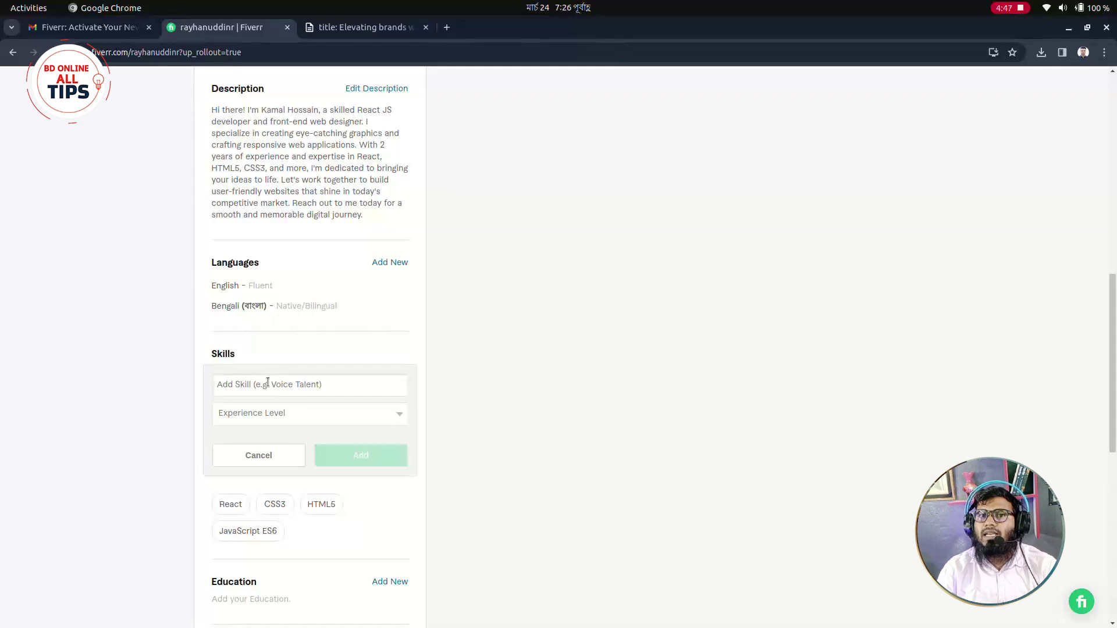
{"action": "left_click", "coordinate": [267, 384]}
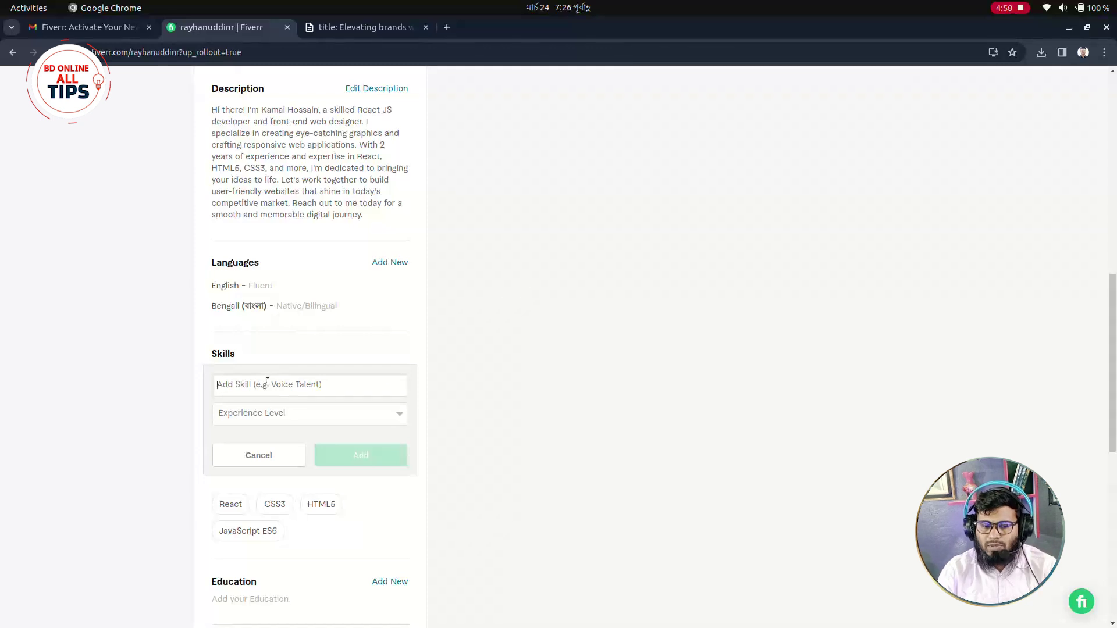
{"action": "left_click", "coordinate": [278, 421]}
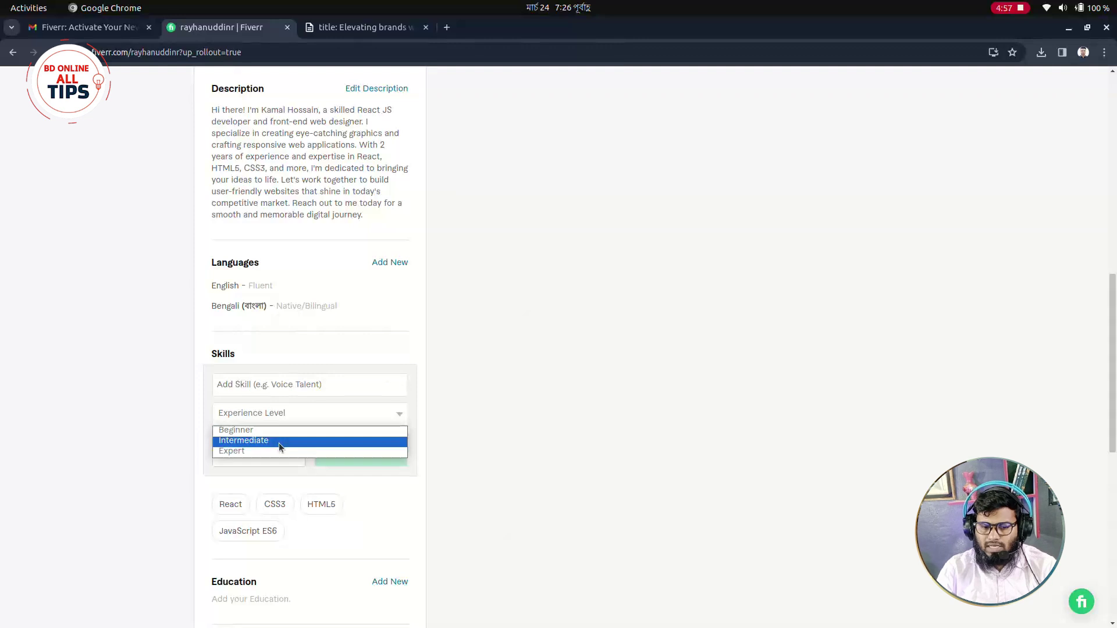
{"action": "left_click", "coordinate": [511, 401]}
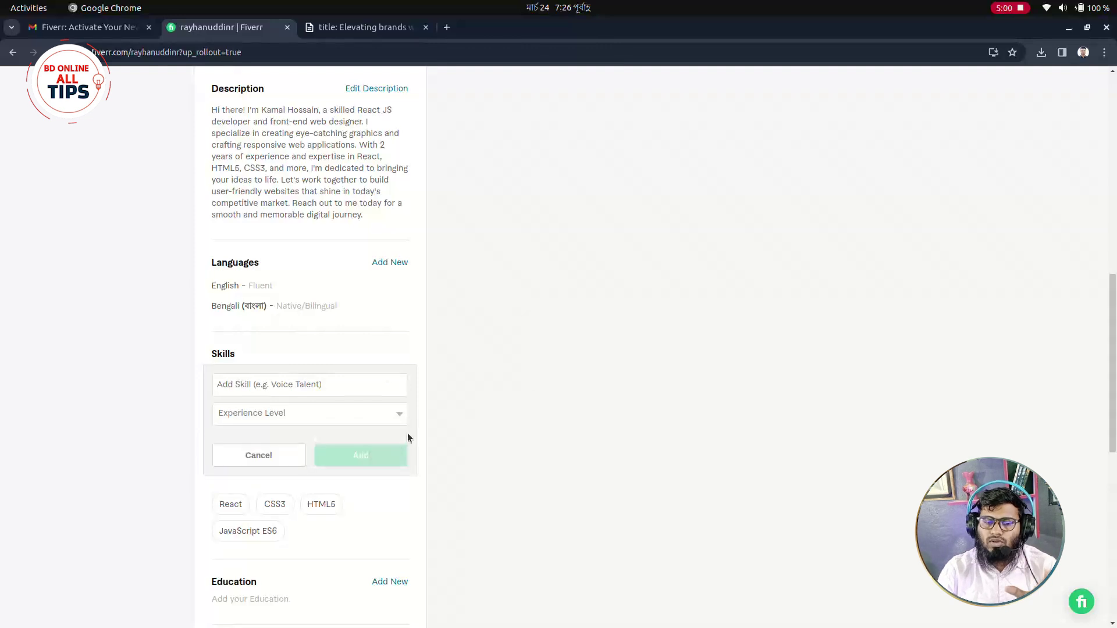
{"action": "left_click", "coordinate": [285, 456]}
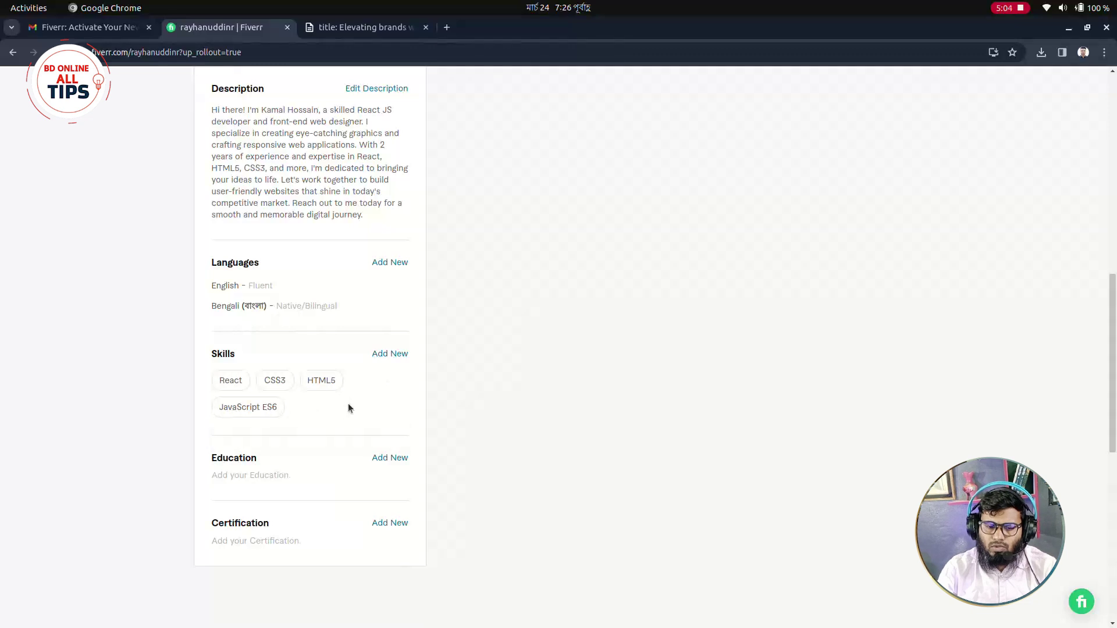
{"action": "scroll", "coordinate": [346, 405], "scroll_direction": "down", "scroll_amount": 2}
{"action": "left_click", "coordinate": [400, 395]}
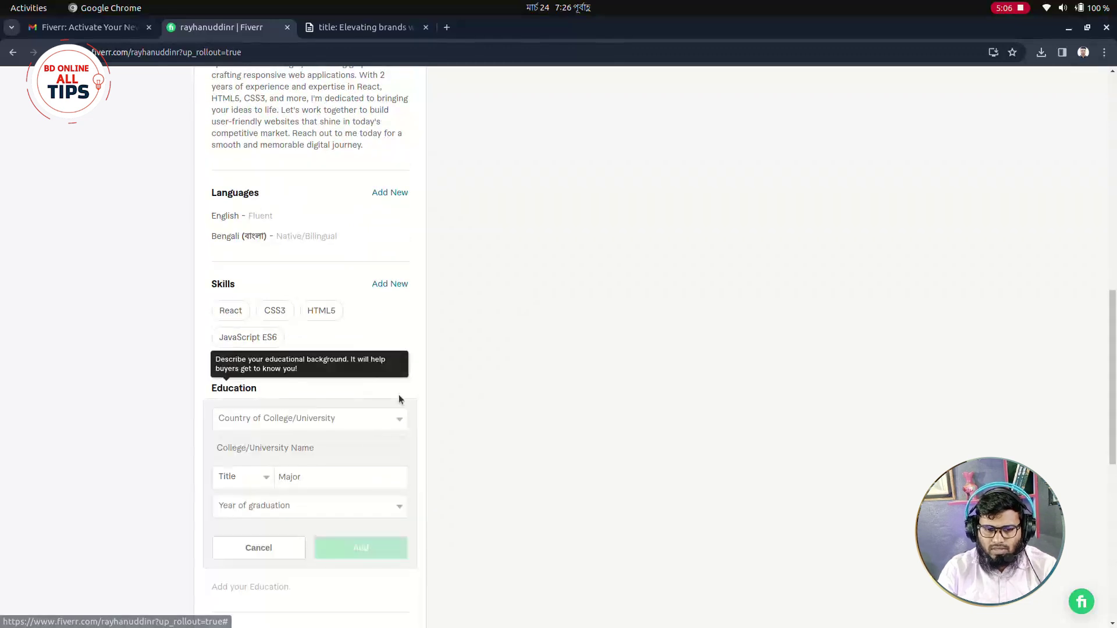
{"action": "left_click", "coordinate": [251, 416]}
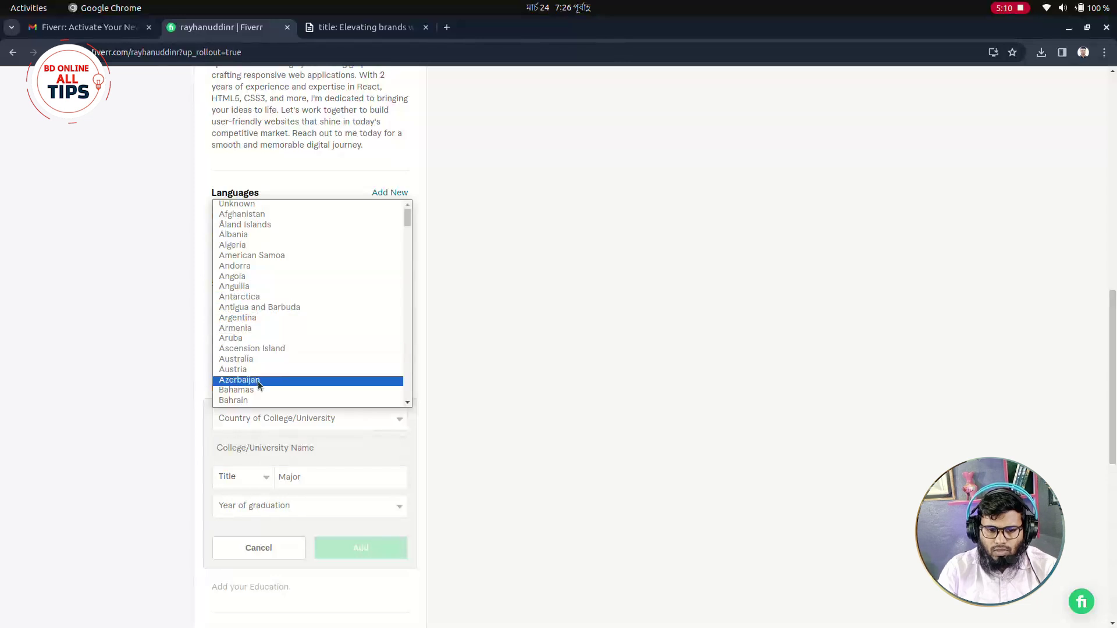
{"action": "scroll", "coordinate": [256, 391], "scroll_direction": "down", "scroll_amount": 4}
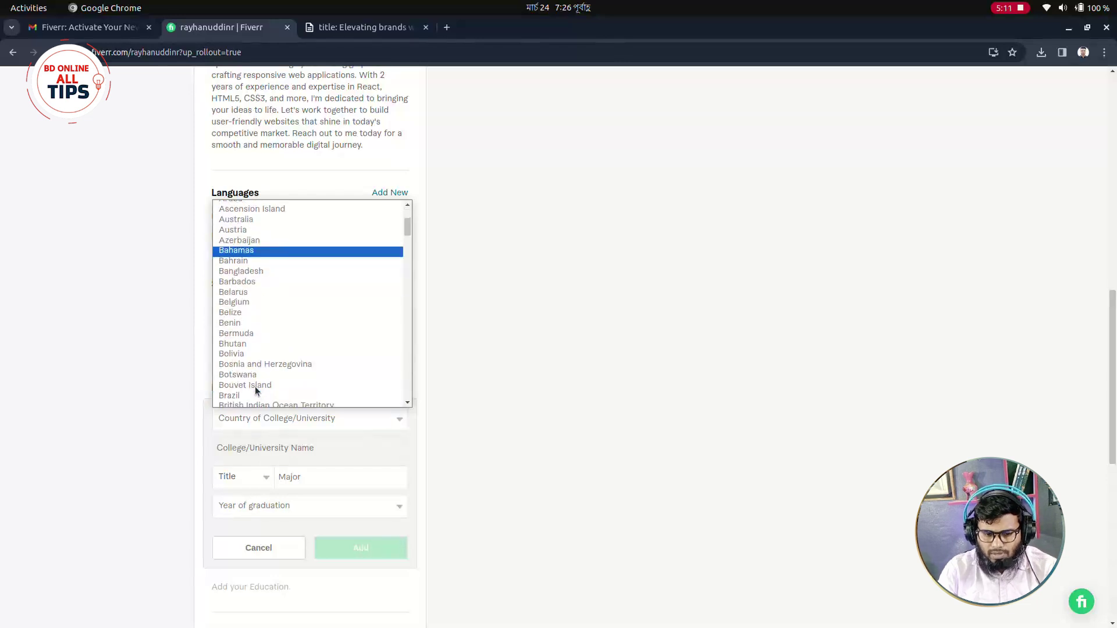
{"action": "left_click", "coordinate": [258, 271]}
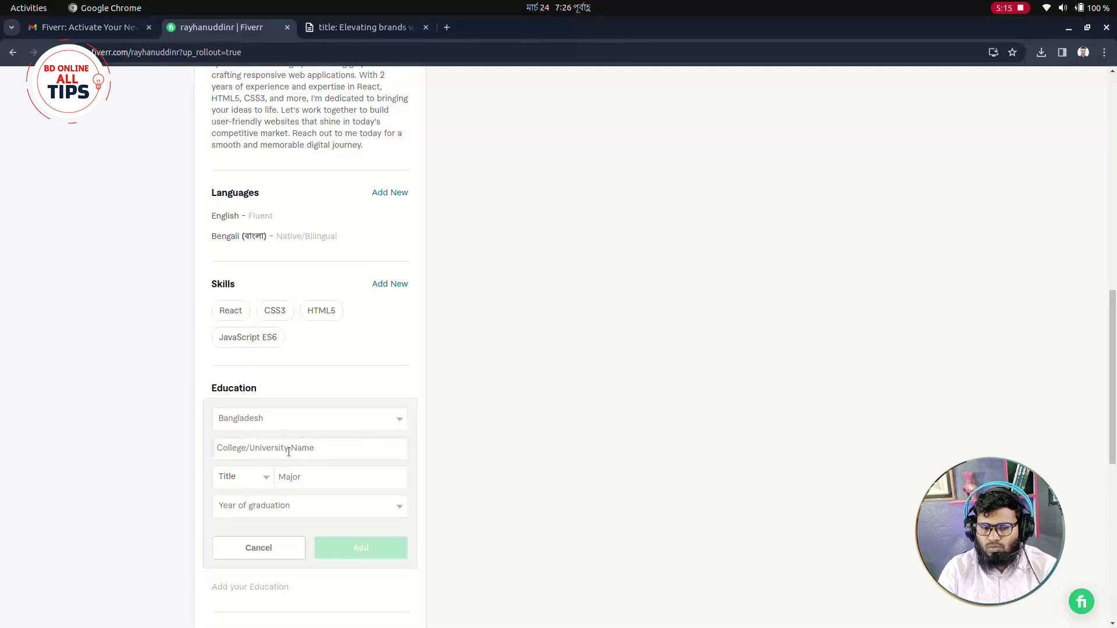
{"action": "left_click", "coordinate": [267, 478]}
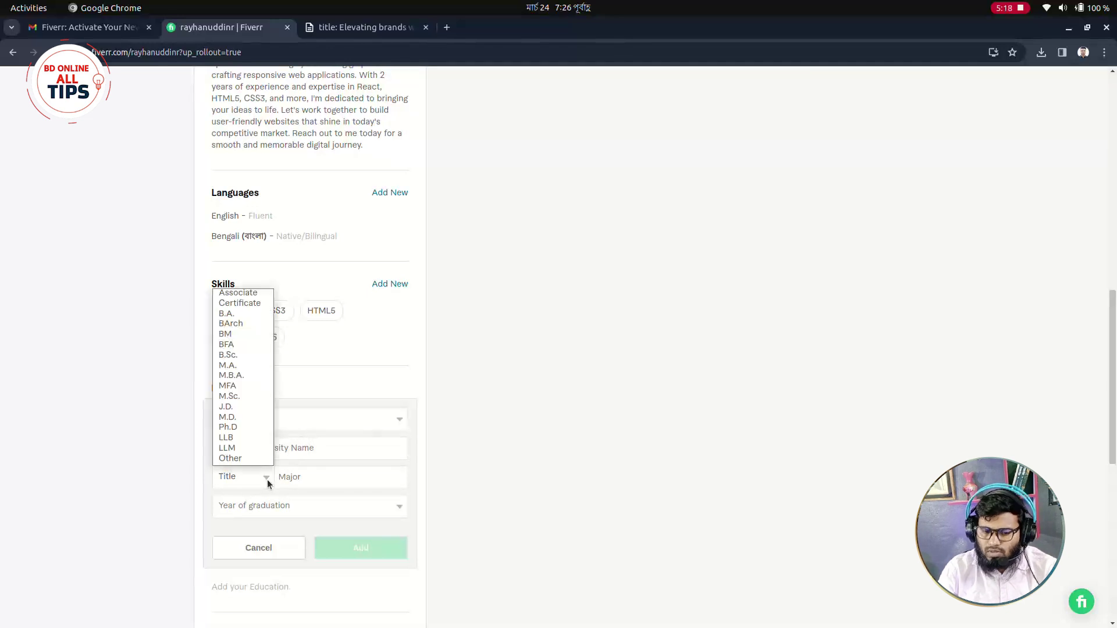
{"action": "left_click", "coordinate": [313, 479]}
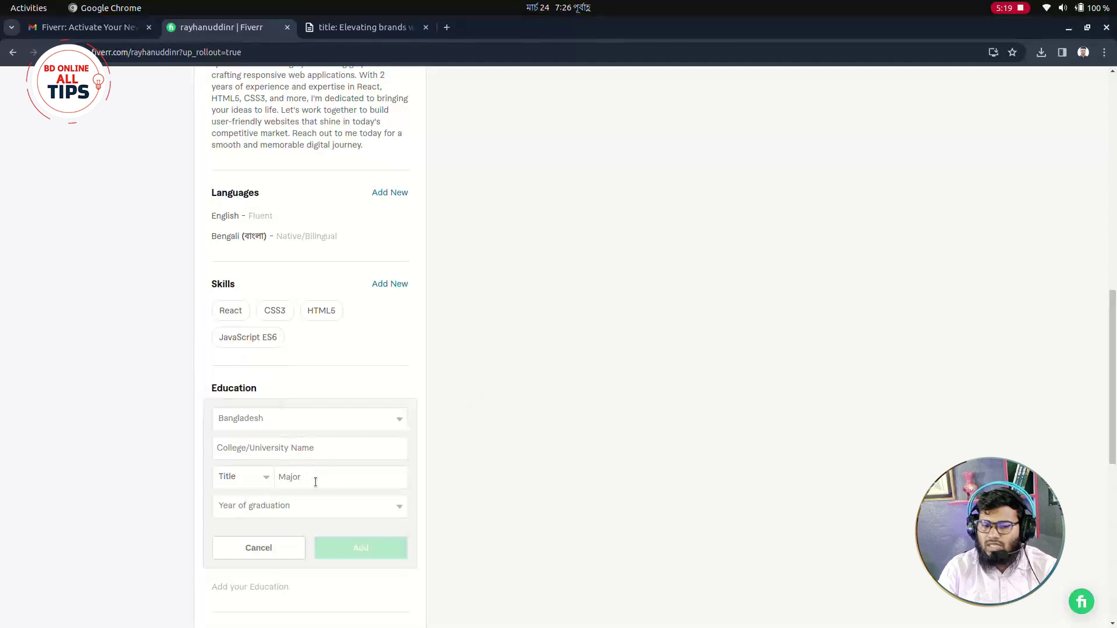
{"action": "left_click", "coordinate": [302, 508]}
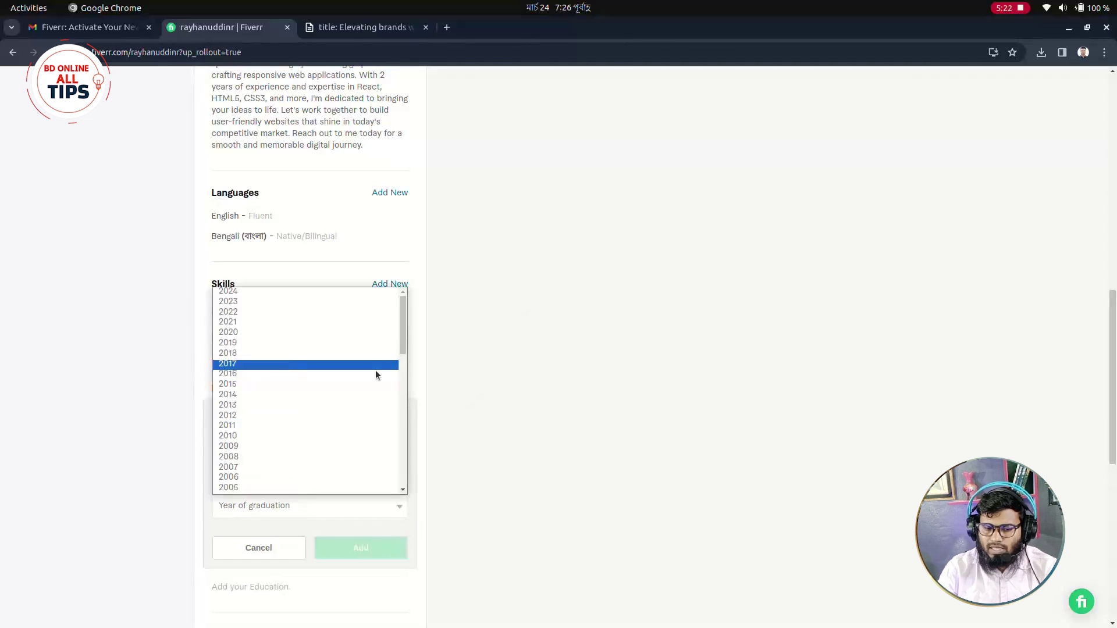
{"action": "left_click", "coordinate": [414, 401]}
{"action": "left_click", "coordinate": [269, 549]}
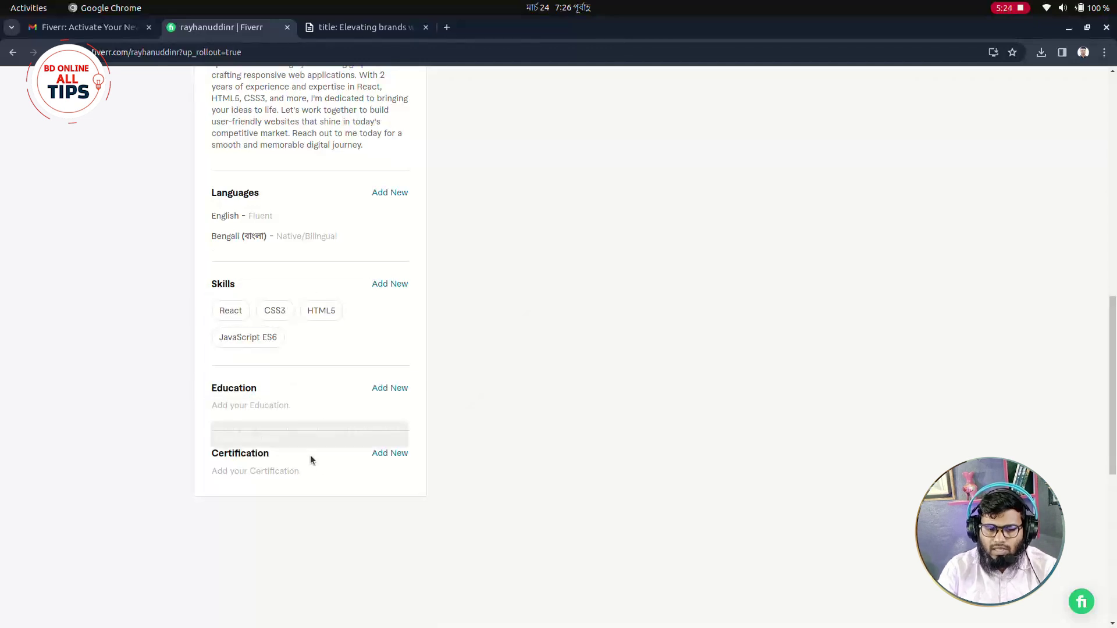
{"action": "left_click", "coordinate": [381, 458]}
{"action": "scroll", "coordinate": [326, 459], "scroll_direction": "down", "scroll_amount": 2}
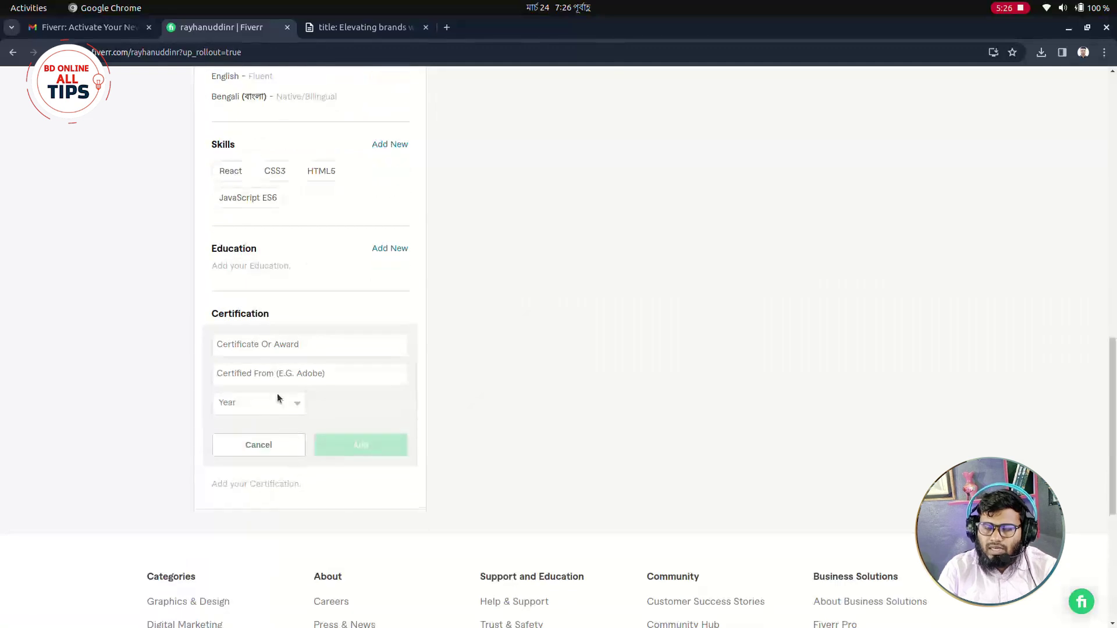
{"action": "left_click", "coordinate": [279, 345]}
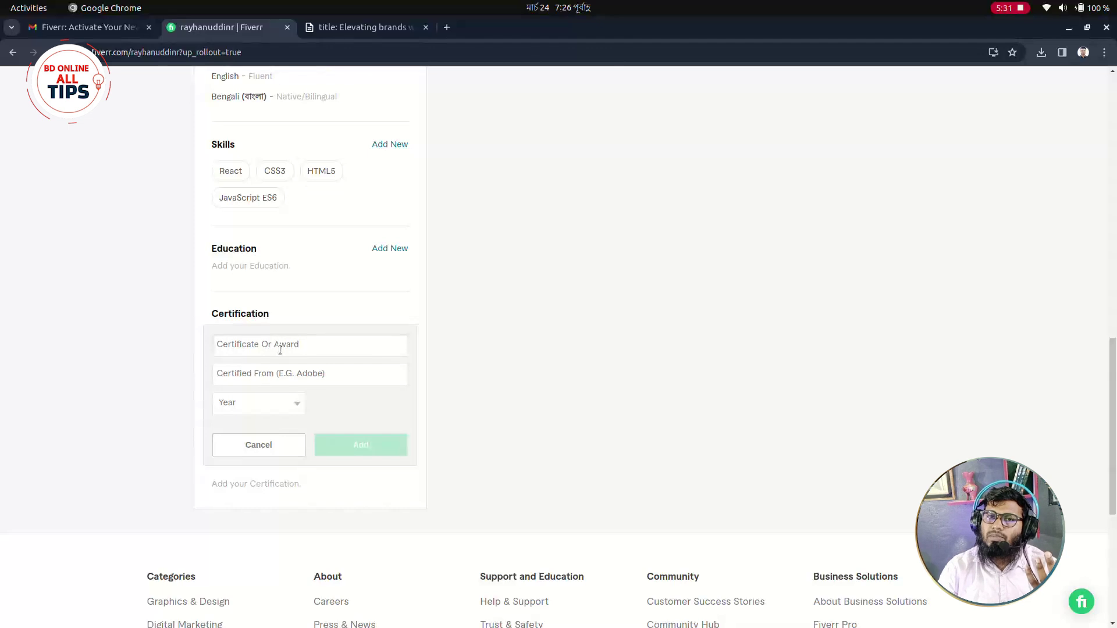
{"action": "left_click", "coordinate": [271, 381]}
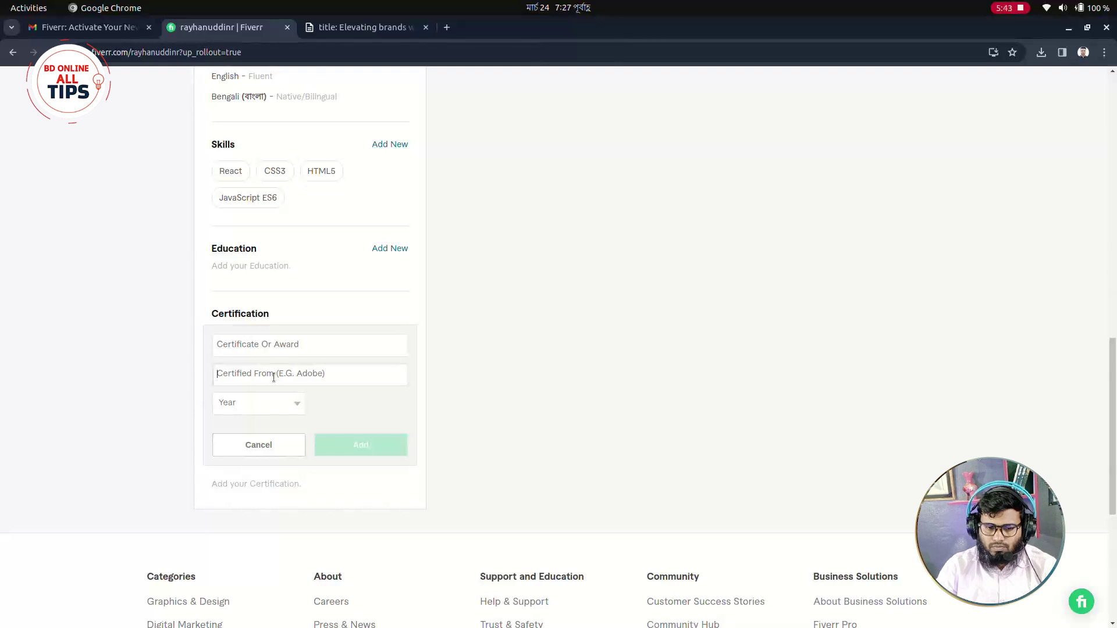
{"action": "left_click", "coordinate": [289, 452]}
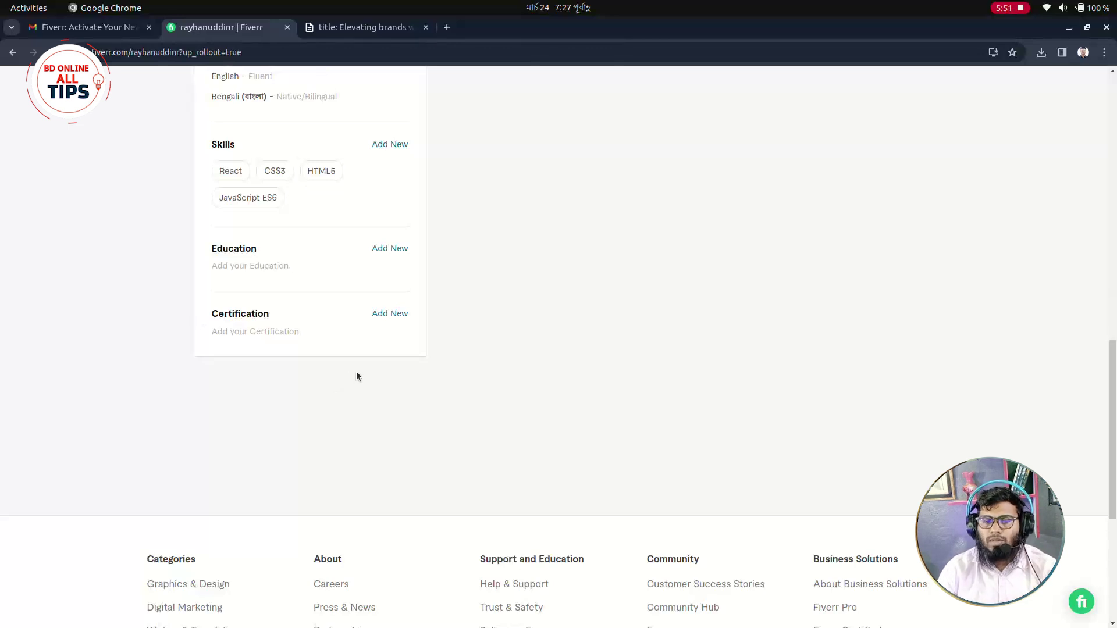
Start becoming a seller to reach the three-step onboarding breakdown.
{"action": "scroll", "coordinate": [460, 340], "scroll_direction": "up", "scroll_amount": 5}
{"action": "scroll", "coordinate": [471, 352], "scroll_direction": "up", "scroll_amount": 6}
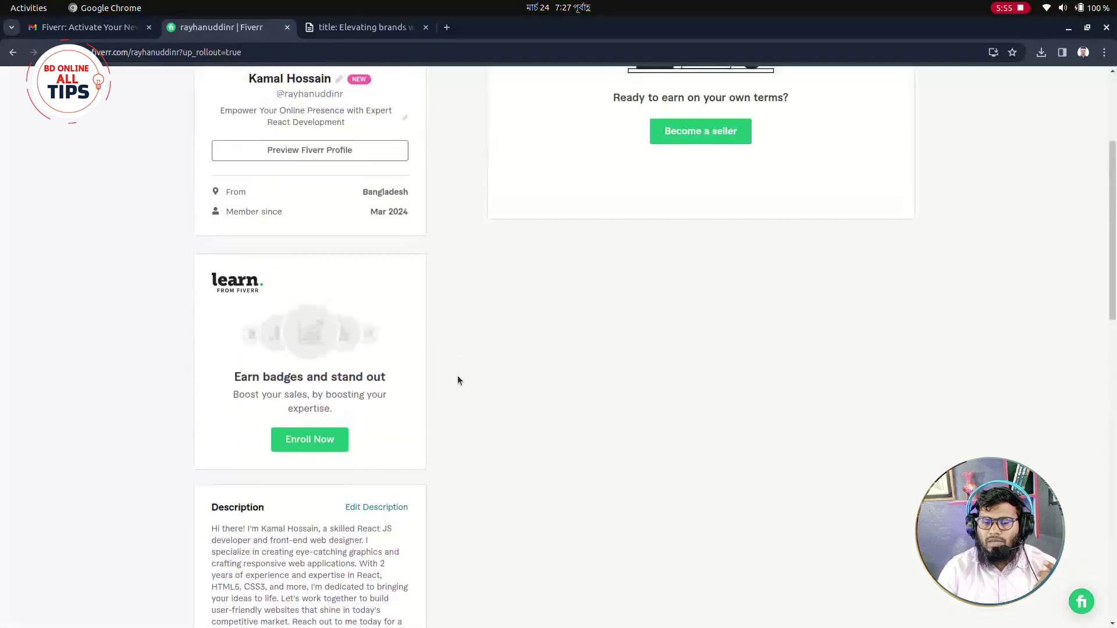
{"action": "scroll", "coordinate": [497, 382], "scroll_direction": "up", "scroll_amount": 4}
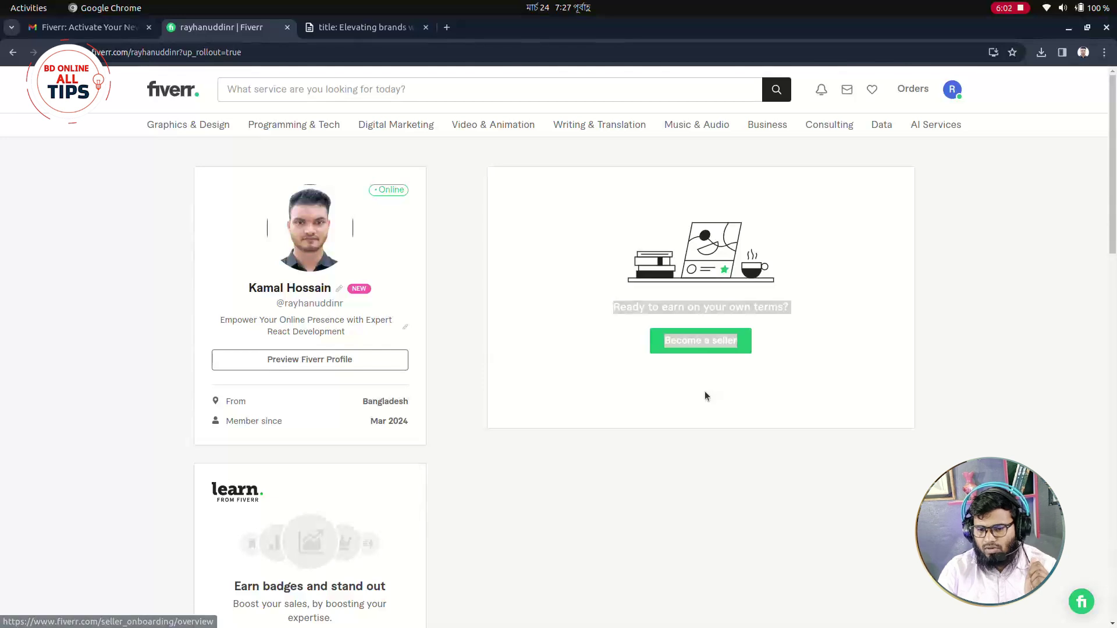
{"action": "left_click", "coordinate": [667, 406]}
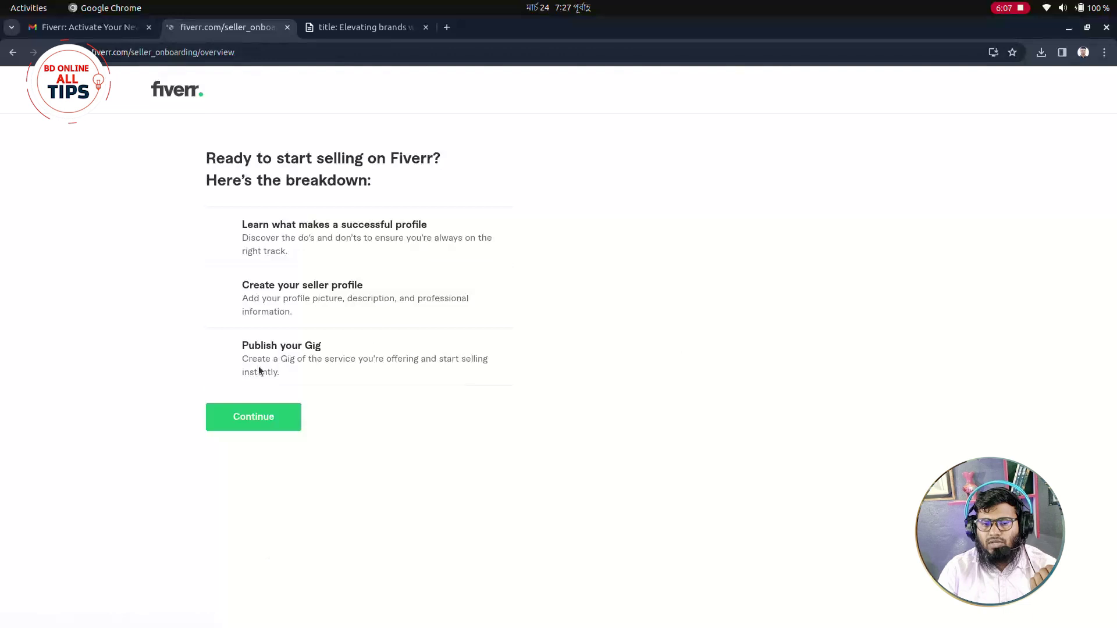
{"action": "left_click_drag", "start_coordinate": [201, 154], "coordinate": [406, 201]}
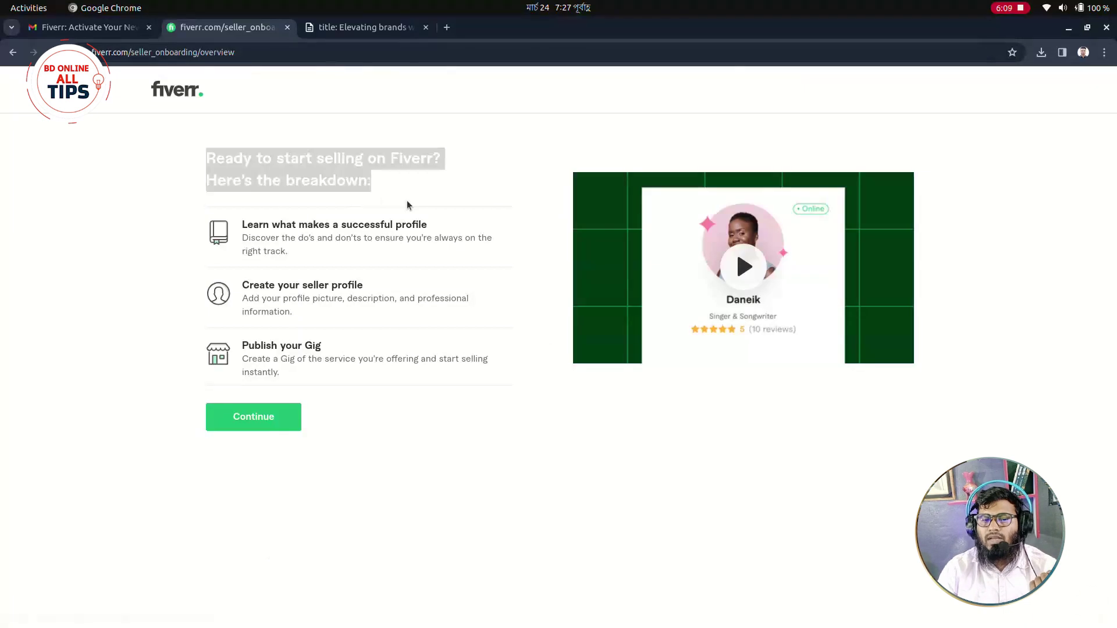
{"action": "left_click", "coordinate": [442, 184]}
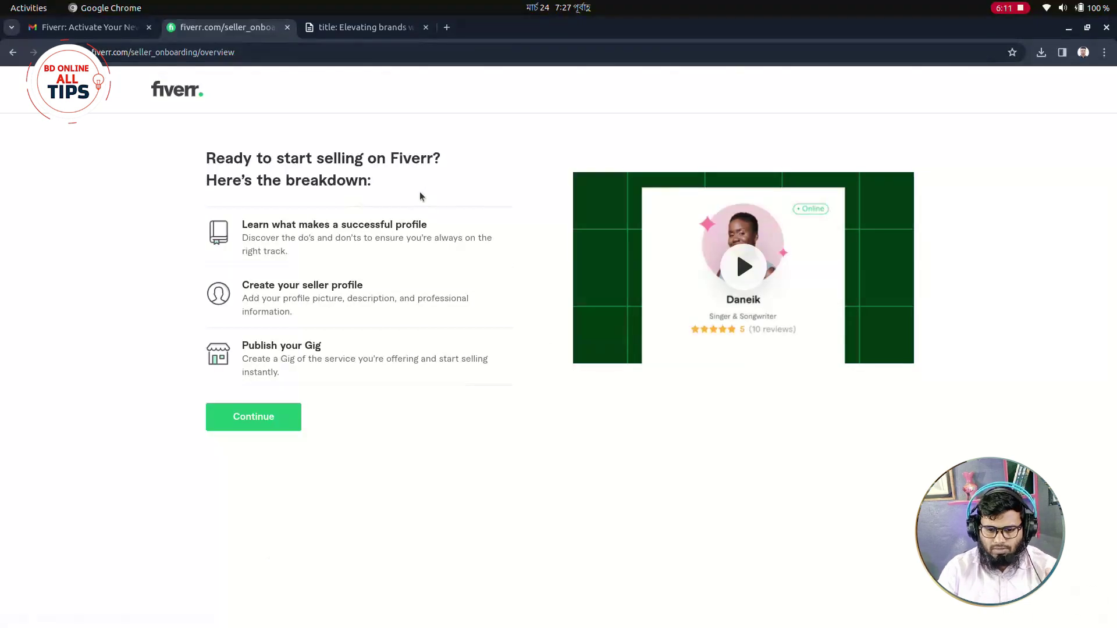
Continue past the breakdown through the 'What makes a successful Fiverr profile?' tips.
{"action": "left_click", "coordinate": [252, 426]}
{"action": "left_click_drag", "start_coordinate": [478, 156], "coordinate": [776, 162]}
{"action": "left_click", "coordinate": [661, 486]}
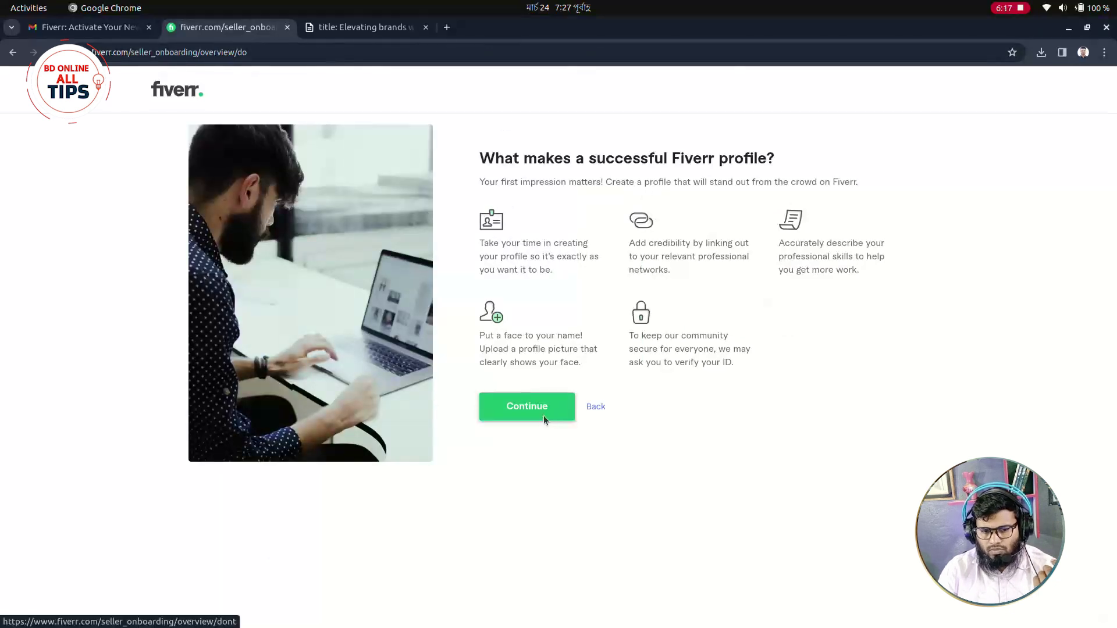
{"action": "left_click", "coordinate": [543, 417]}
Enter the seller's first and last name on Personal Info and continue to Professional Info.
{"action": "left_click", "coordinate": [504, 427]}
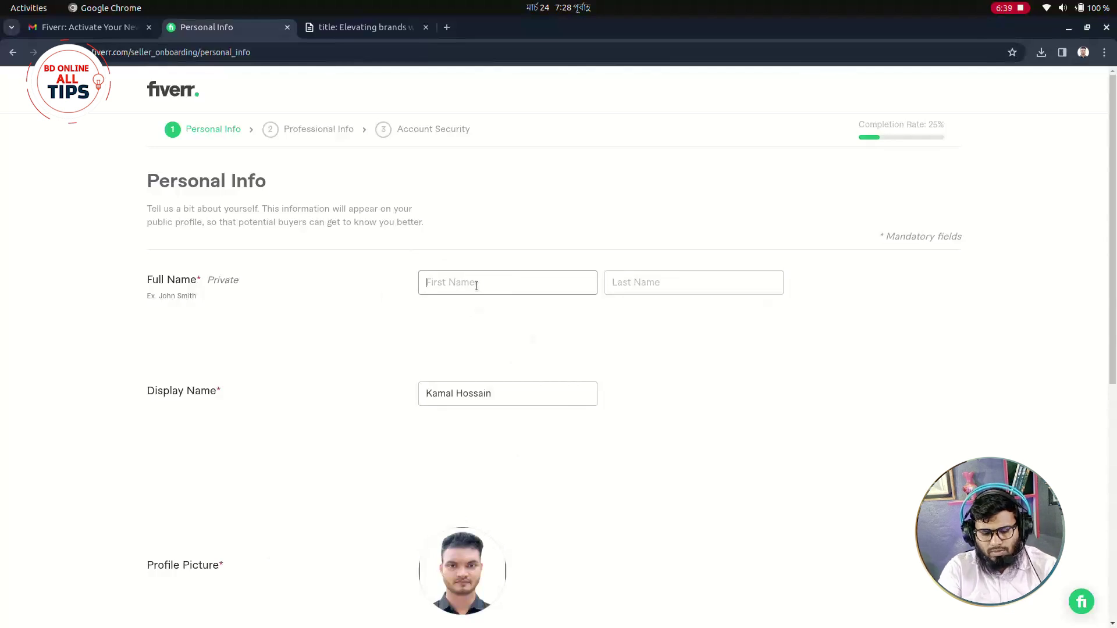
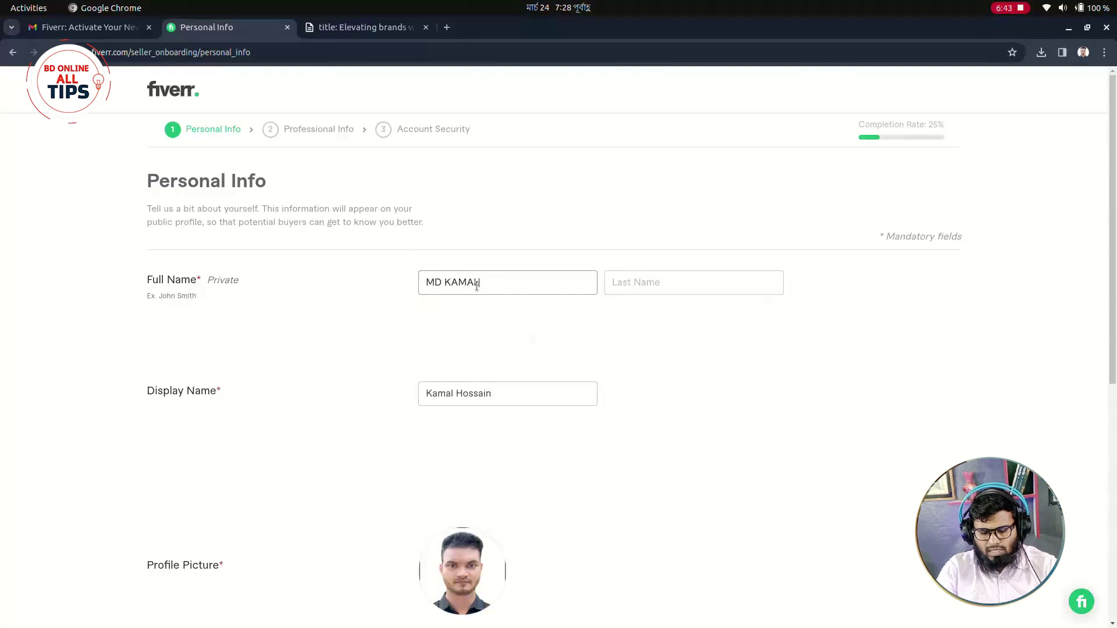
{"action": "left_click", "coordinate": [638, 283]}
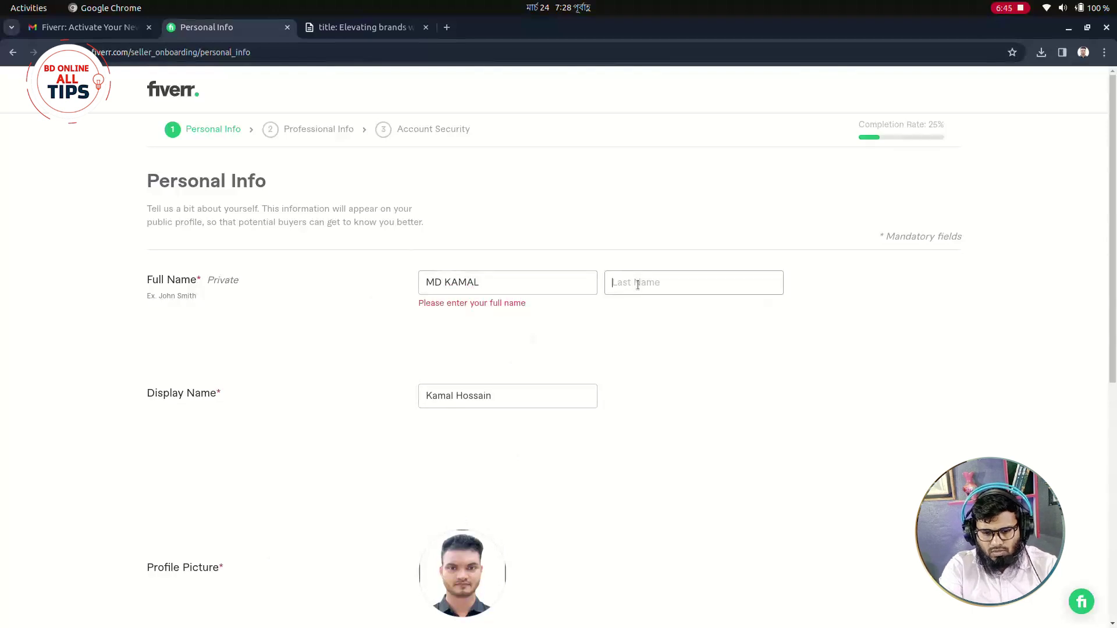
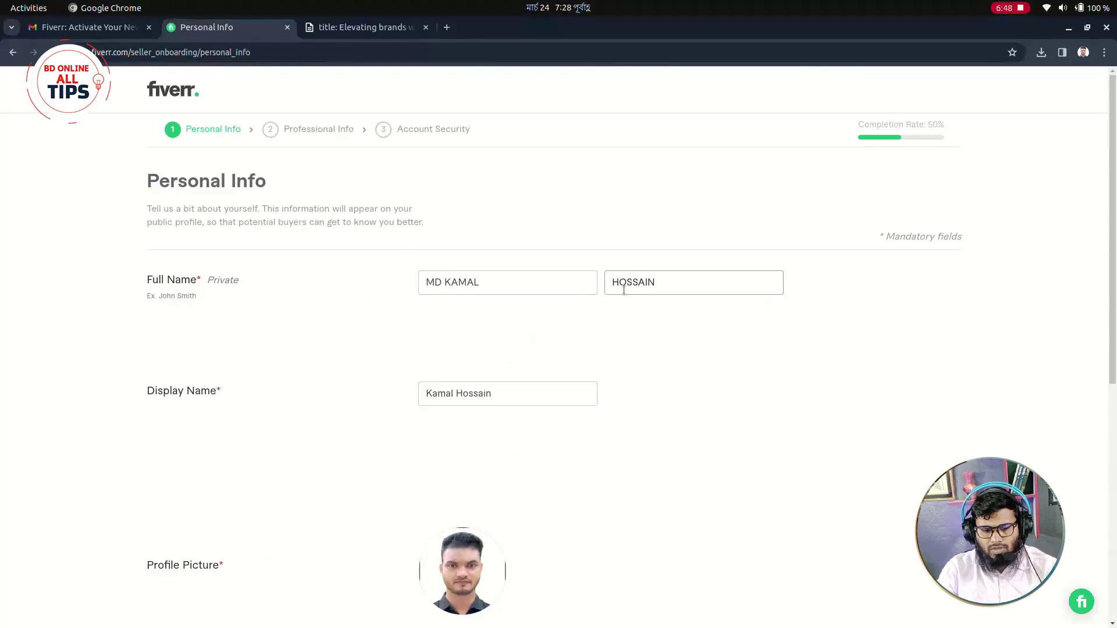
{"action": "left_click", "coordinate": [431, 347]}
{"action": "scroll", "coordinate": [556, 314], "scroll_direction": "down", "scroll_amount": 5}
{"action": "scroll", "coordinate": [512, 382], "scroll_direction": "down", "scroll_amount": 4}
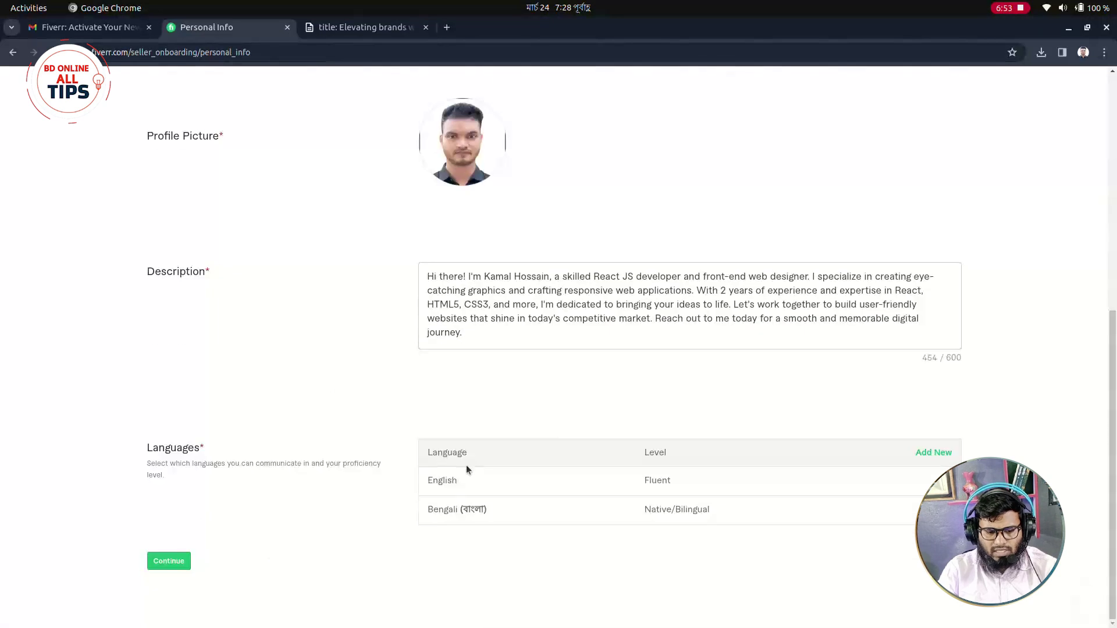
{"action": "left_click", "coordinate": [157, 562]}
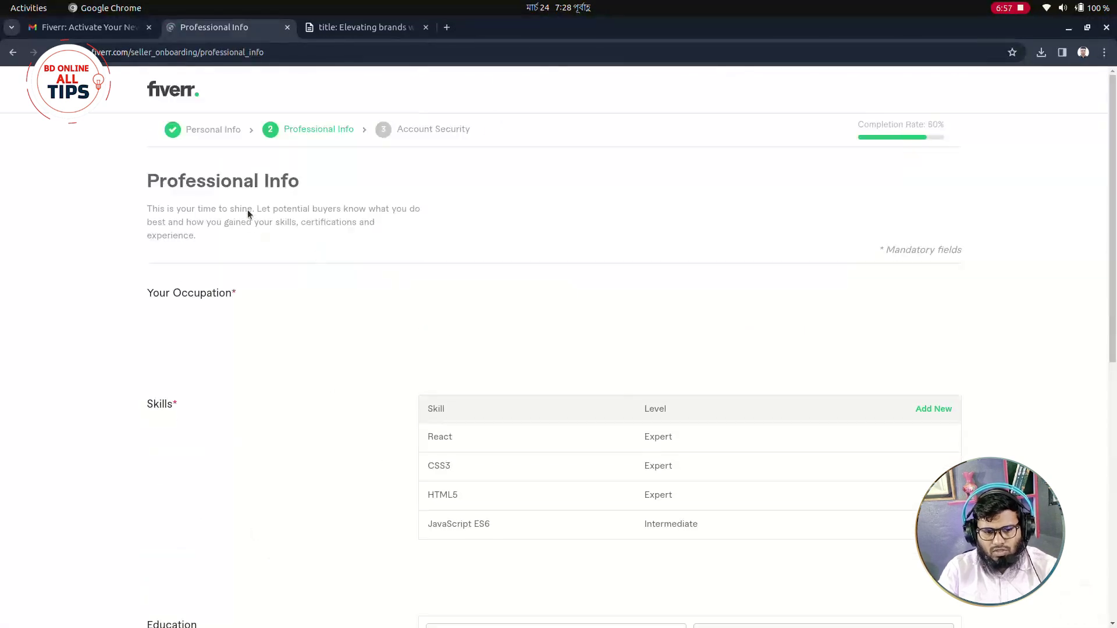
Choose Programming & Tech as the occupation with Web Programming and Website Development skills.
{"action": "scroll", "coordinate": [500, 245], "scroll_direction": "down", "scroll_amount": 2}
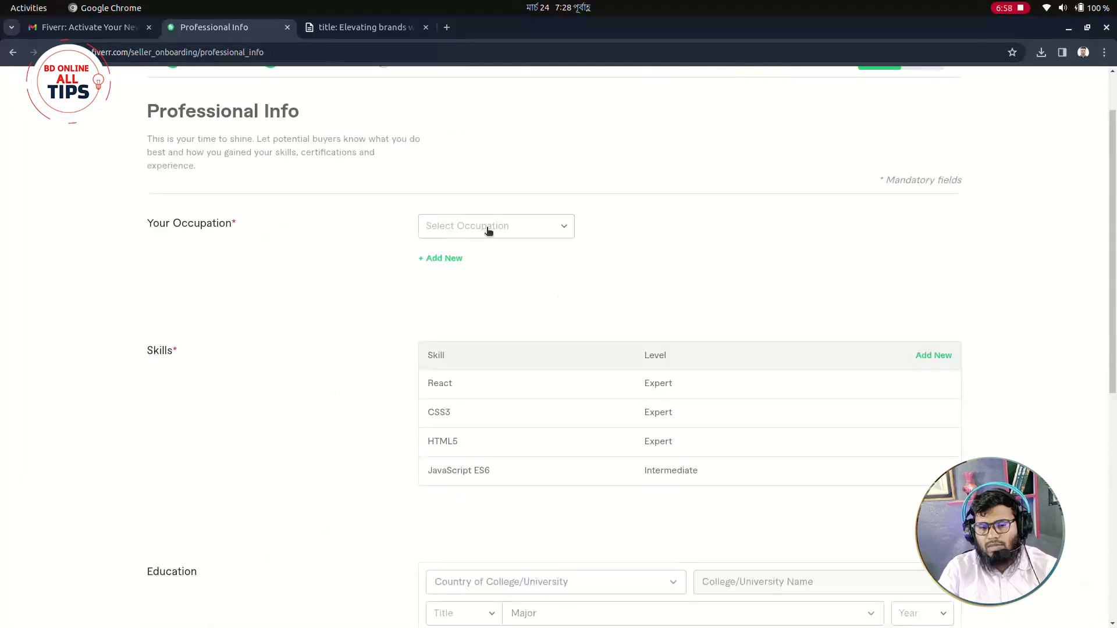
{"action": "left_click", "coordinate": [525, 230]}
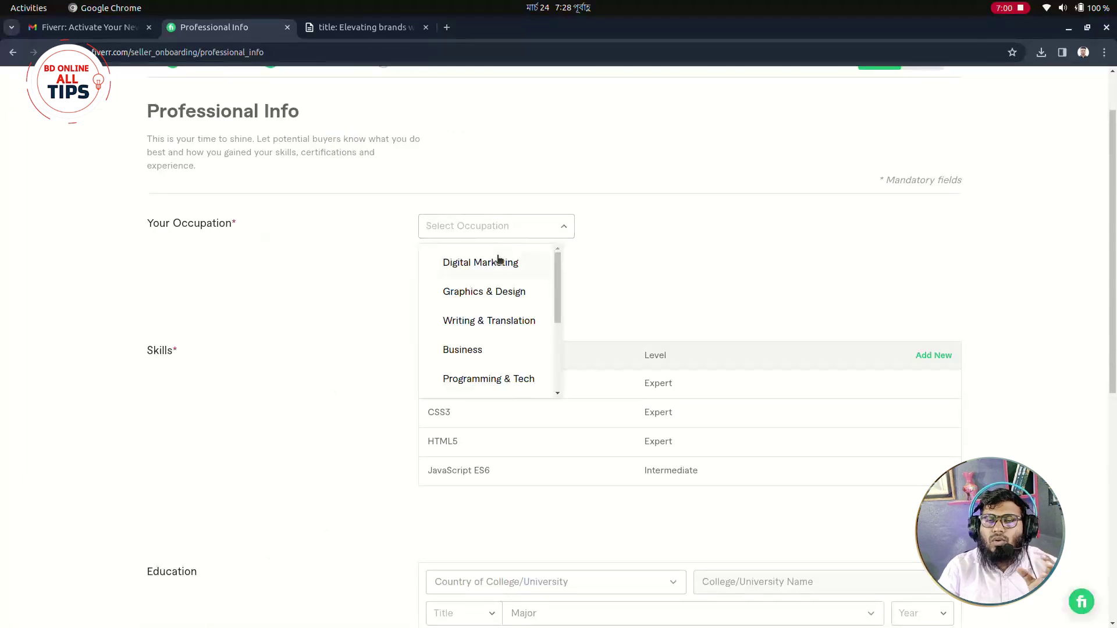
{"action": "left_click", "coordinate": [553, 228]}
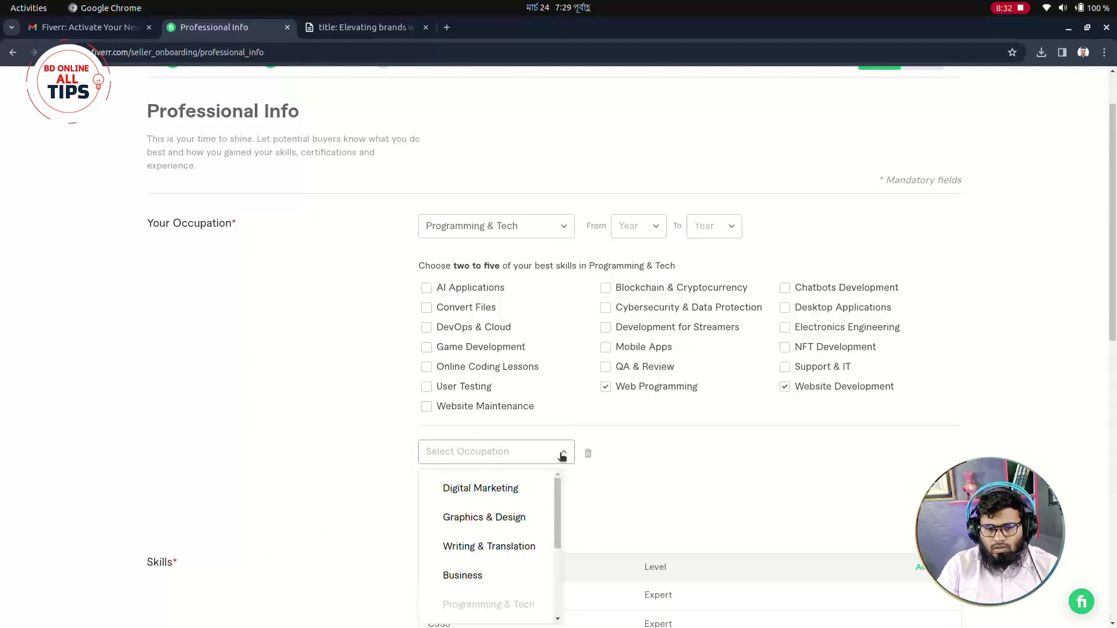
{"action": "left_click", "coordinate": [635, 458]}
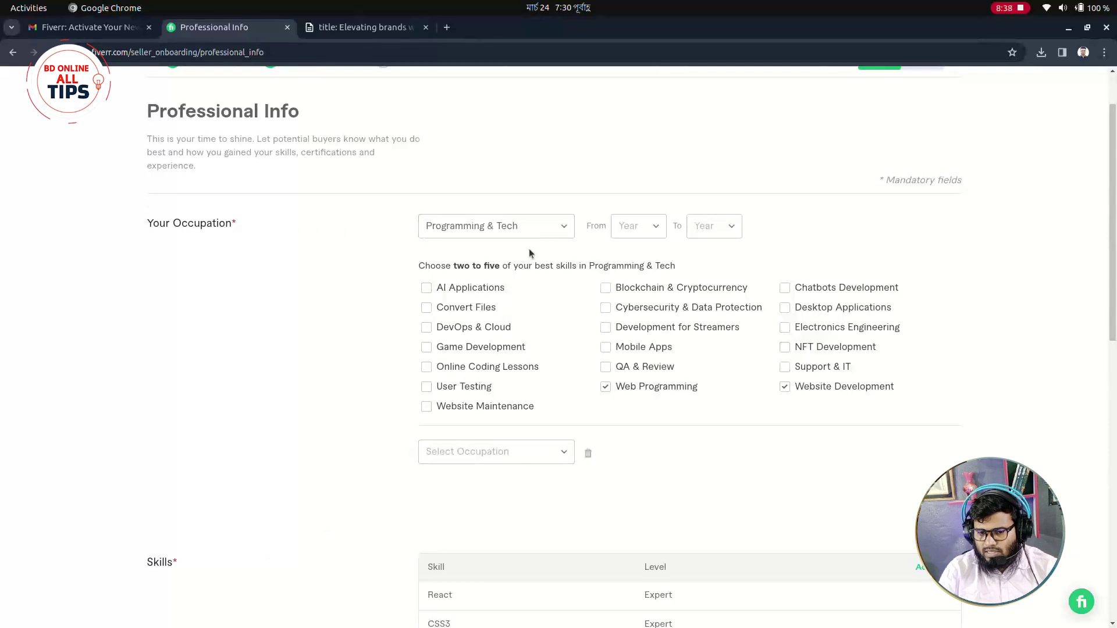
{"action": "left_click", "coordinate": [556, 234]}
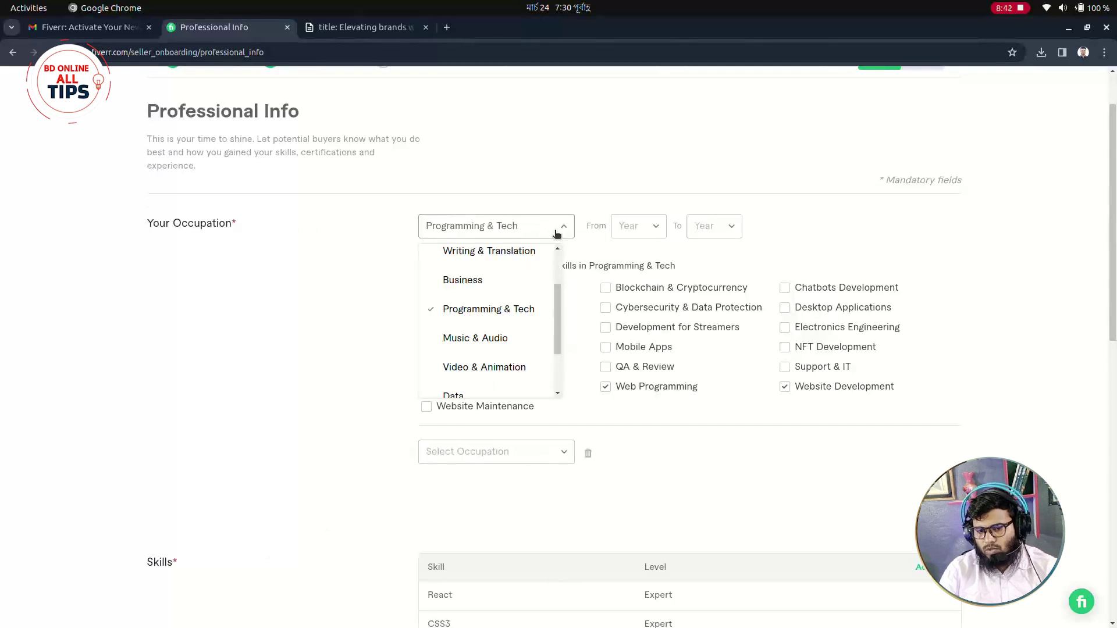
{"action": "left_click", "coordinate": [557, 234]}
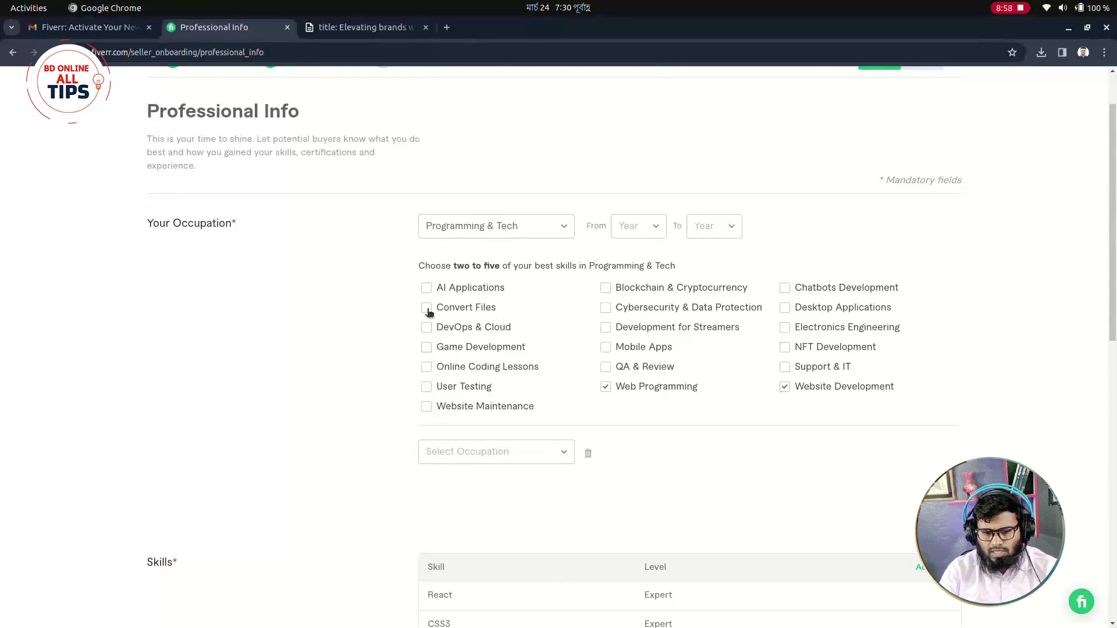
{"action": "scroll", "coordinate": [682, 432], "scroll_direction": "down", "scroll_amount": 1}
{"action": "scroll", "coordinate": [682, 432], "scroll_direction": "down", "scroll_amount": 2}
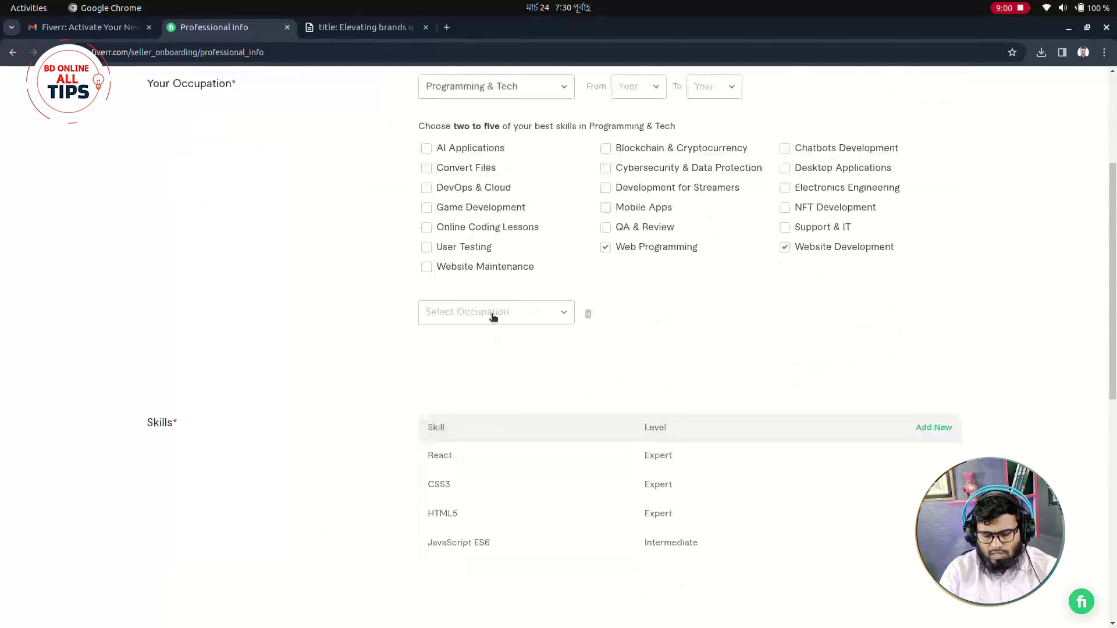
Choose Digital Marketing as the second occupation and tick SEO, E-Commerce Marketing and Display Advertising.
{"action": "left_click", "coordinate": [498, 314]}
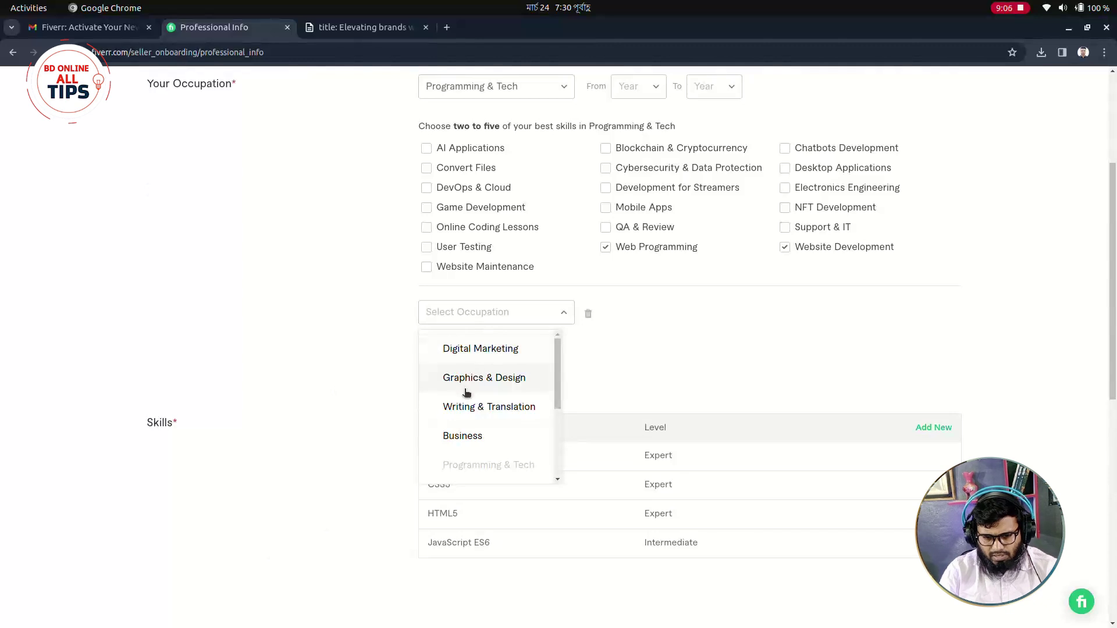
{"action": "left_click", "coordinate": [495, 358]}
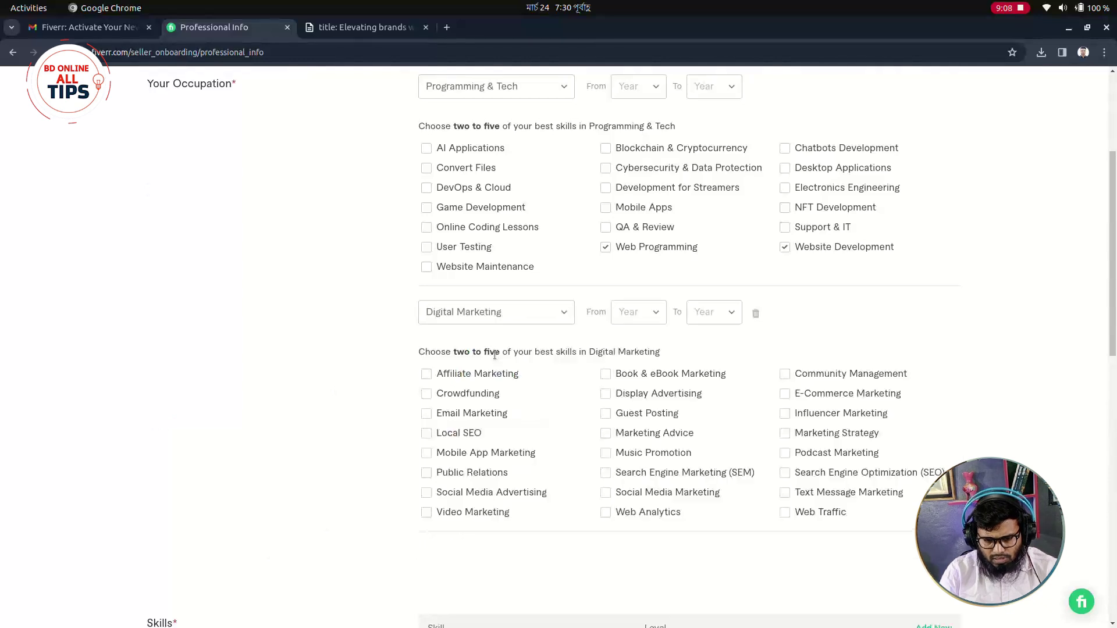
{"action": "scroll", "coordinate": [489, 343], "scroll_direction": "down", "scroll_amount": 2}
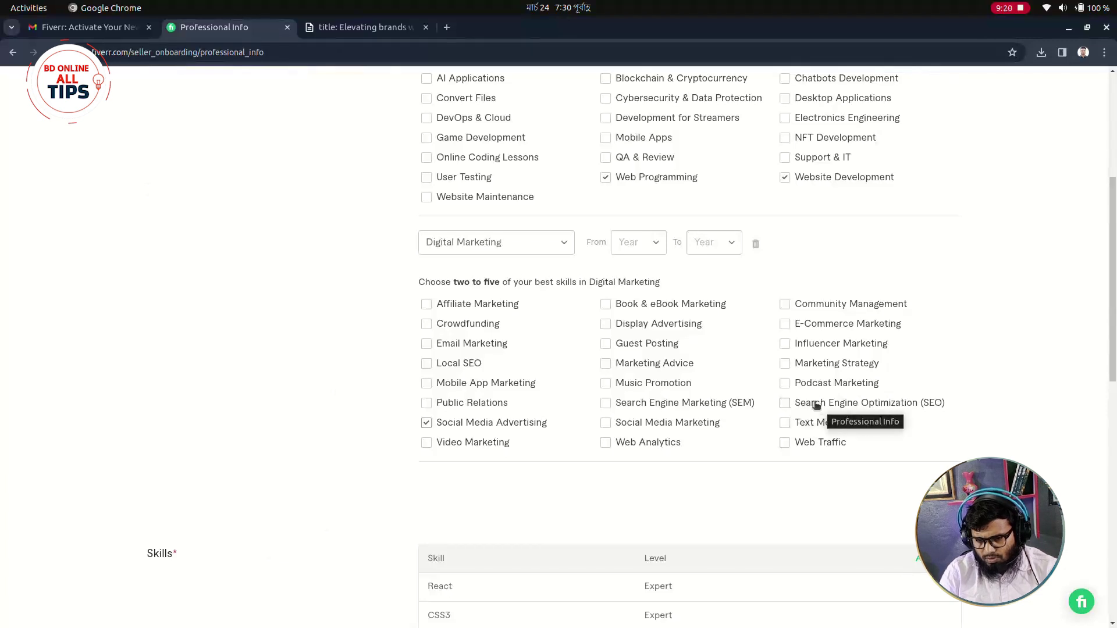
{"action": "left_click", "coordinate": [789, 405]}
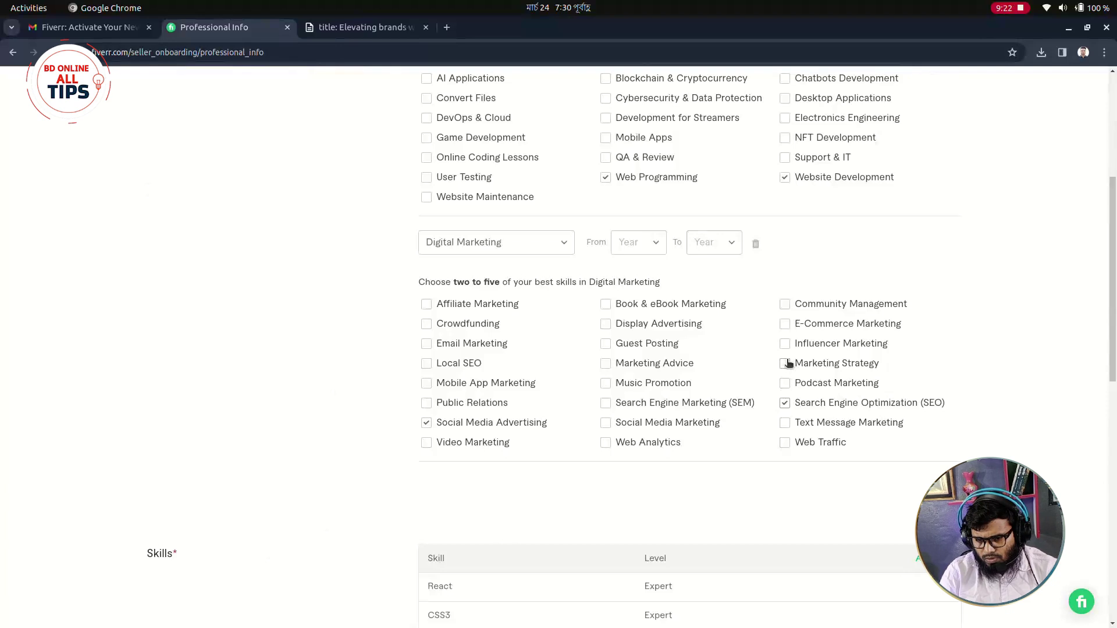
{"action": "left_click", "coordinate": [785, 325]}
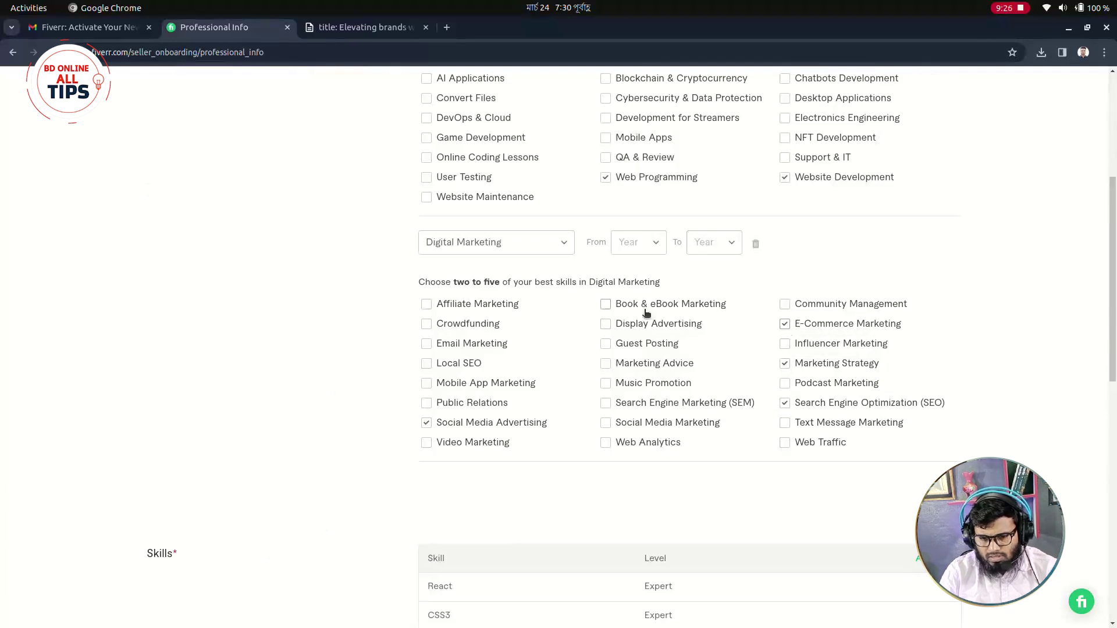
{"action": "left_click", "coordinate": [605, 325]}
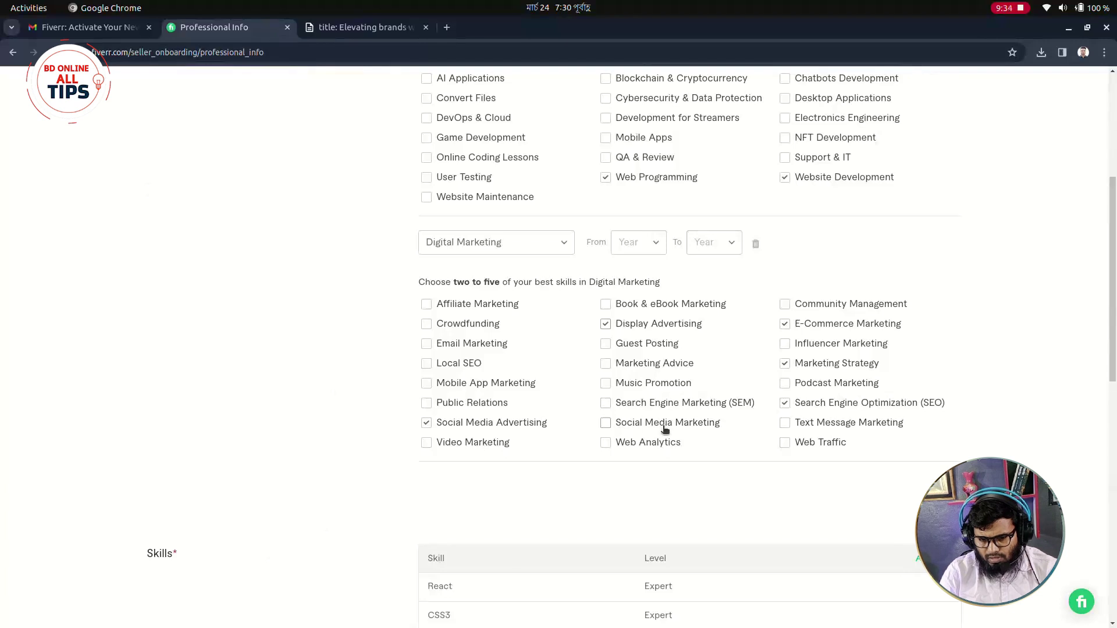
Tick both Social Media skills and untick Marketing Strategy.
{"action": "double_click", "coordinate": [609, 428]}
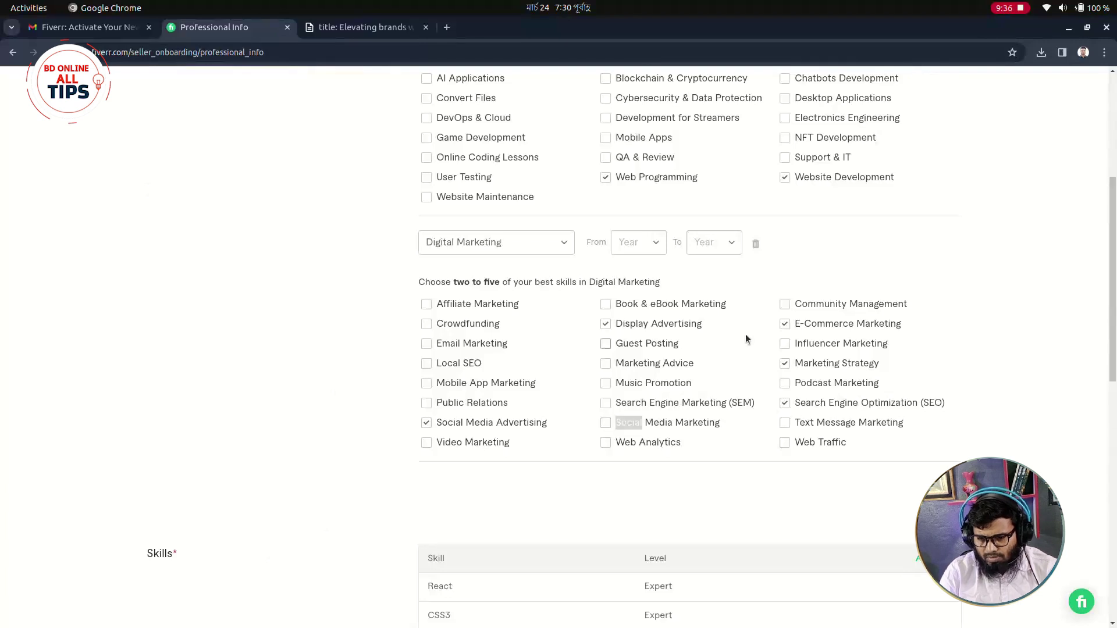
{"action": "left_click", "coordinate": [786, 363]}
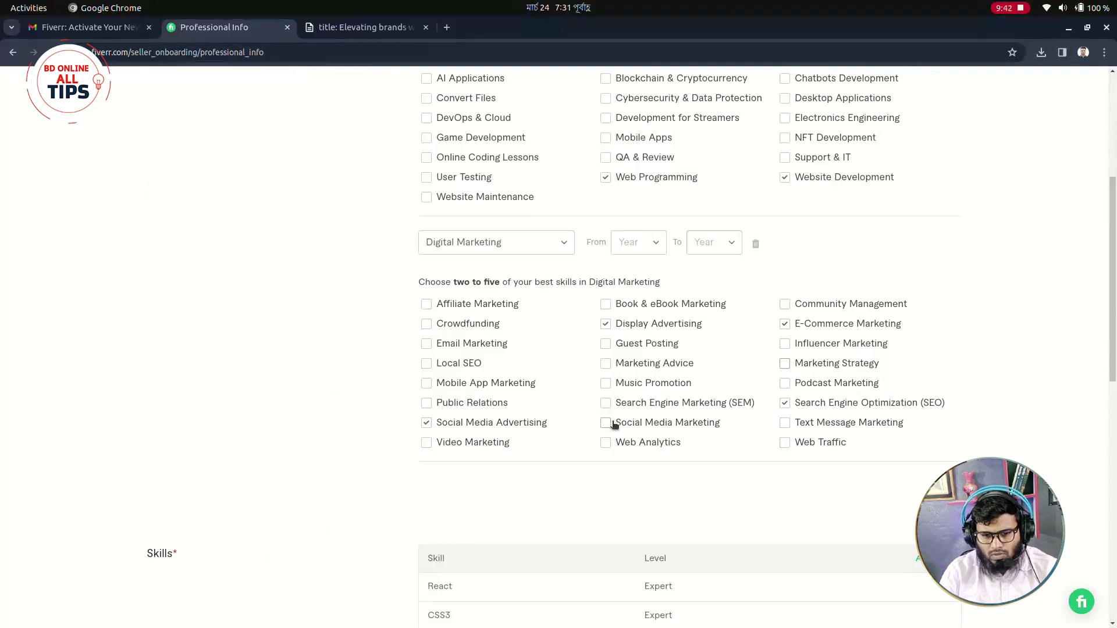
{"action": "scroll", "coordinate": [469, 460], "scroll_direction": "down", "scroll_amount": 2}
{"action": "scroll", "coordinate": [454, 407], "scroll_direction": "up", "scroll_amount": 2}
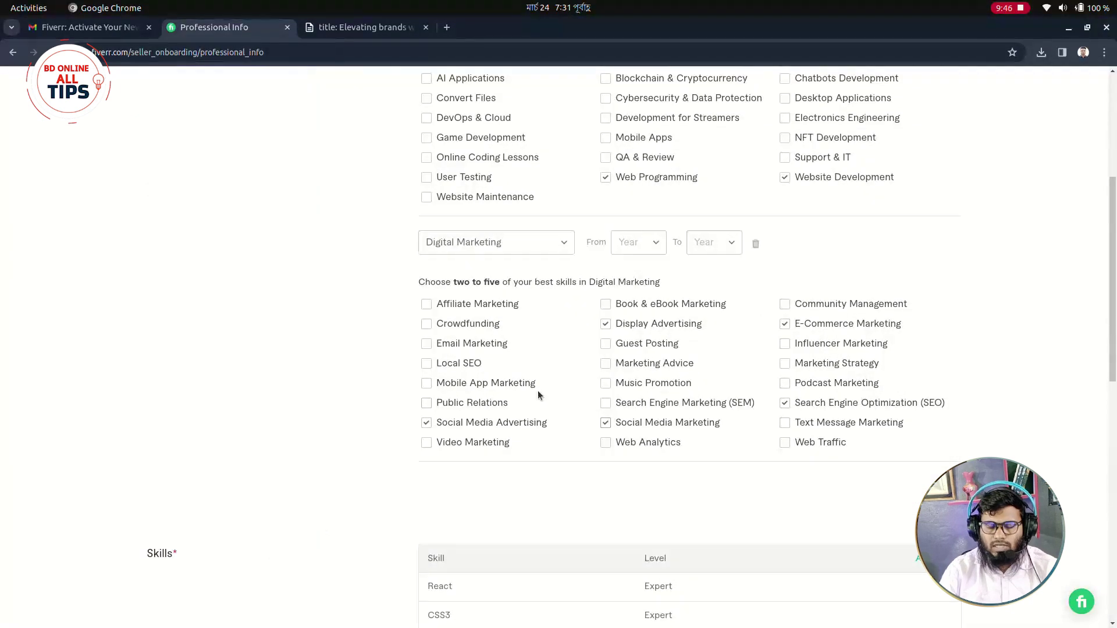
{"action": "scroll", "coordinate": [404, 229], "scroll_direction": "up", "scroll_amount": 2}
{"action": "scroll", "coordinate": [605, 349], "scroll_direction": "up", "scroll_amount": 1}
{"action": "scroll", "coordinate": [611, 366], "scroll_direction": "down", "scroll_amount": 1}
{"action": "scroll", "coordinate": [624, 371], "scroll_direction": "down", "scroll_amount": 4}
{"action": "scroll", "coordinate": [330, 411], "scroll_direction": "down", "scroll_amount": 2}
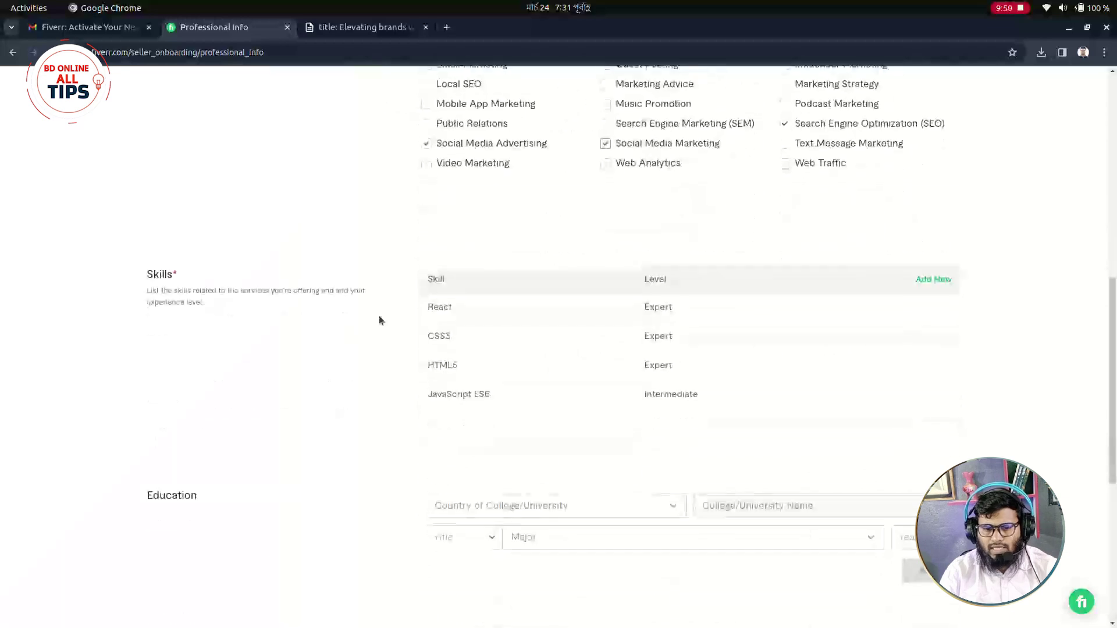
Add Bootstrap to the skills at Expert level.
{"action": "left_click", "coordinate": [932, 282]}
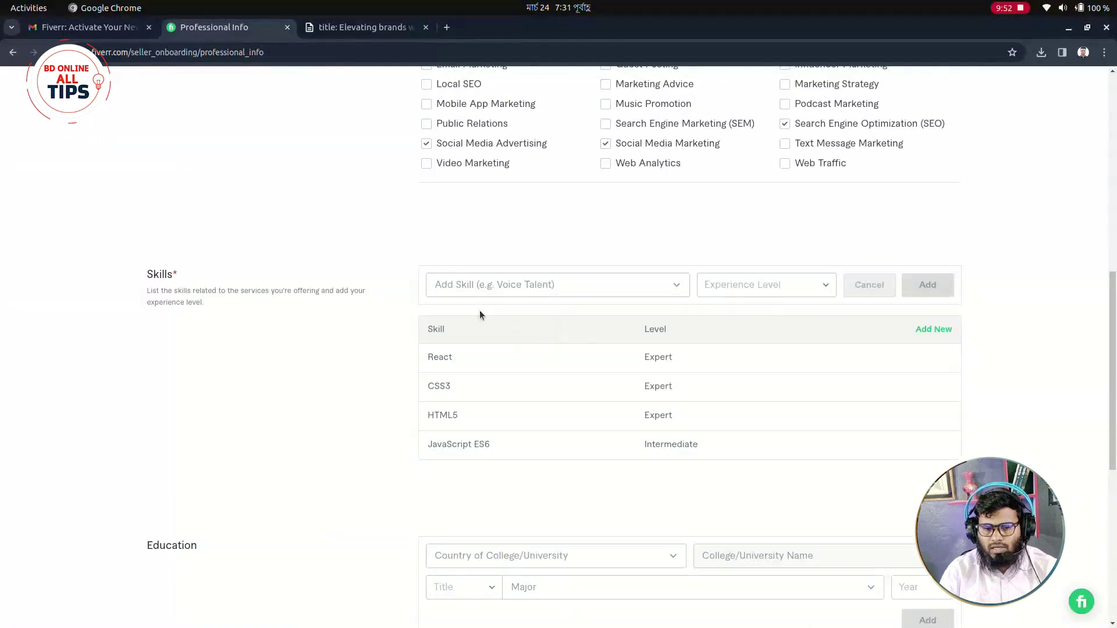
{"action": "left_click", "coordinate": [478, 285]}
{"action": "left_click", "coordinate": [478, 286]}
{"action": "left_click", "coordinate": [478, 286]}
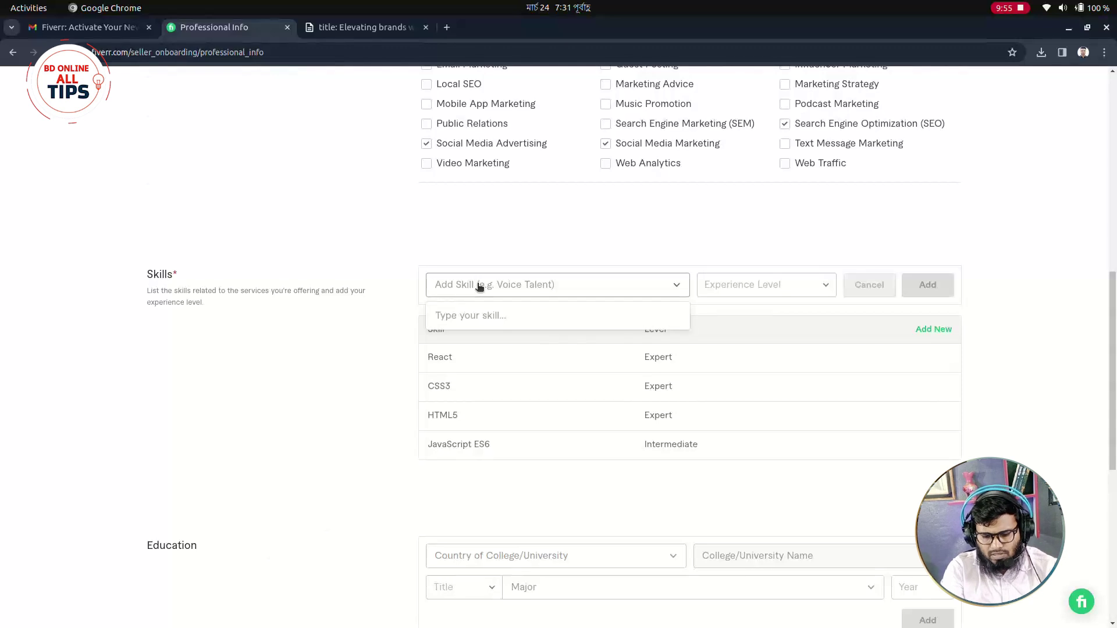
{"action": "type", "text": "r"}
{"action": "key", "text": "BackSpace"}
{"action": "type", "text": "r"}
{"action": "key", "text": "BackSpace"}
{"action": "type", "text": "boot"}
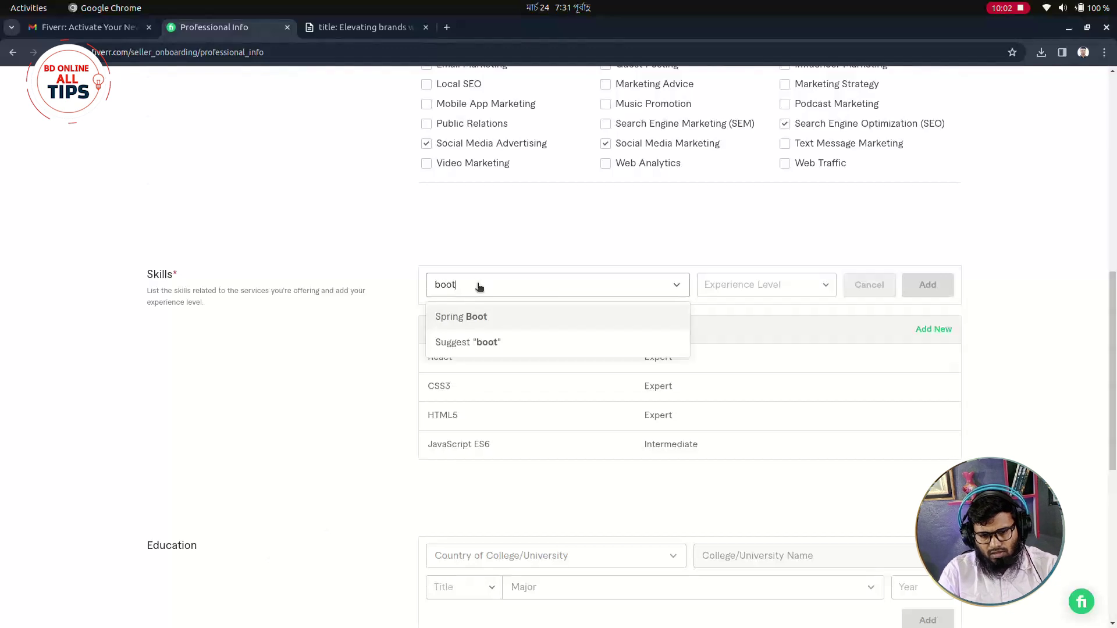
{"action": "type", "text": "stra"}
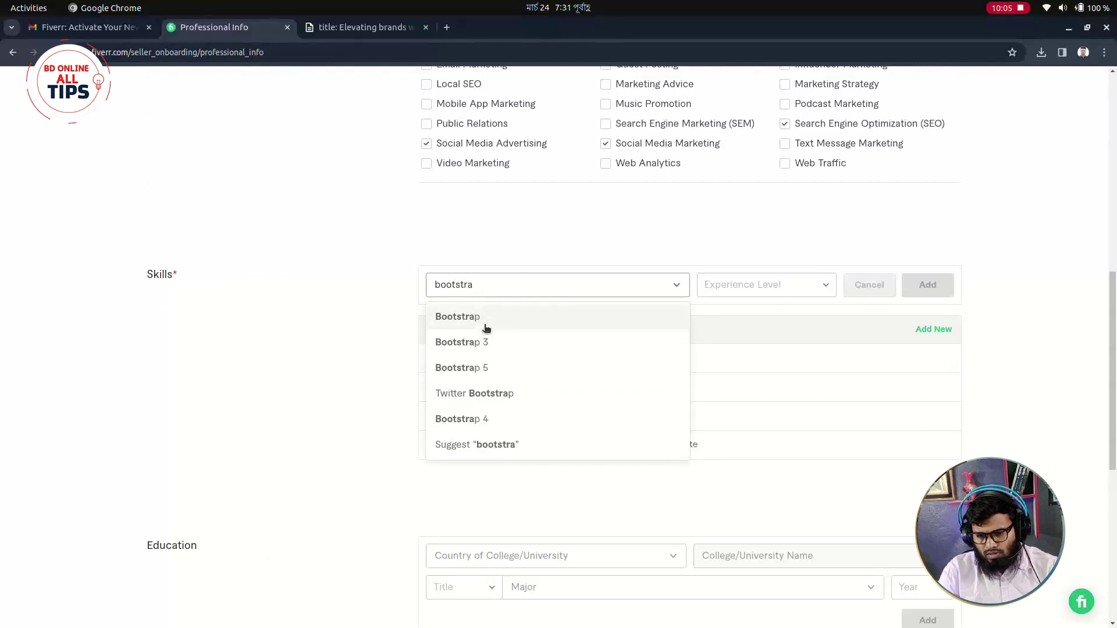
{"action": "left_click", "coordinate": [483, 319]}
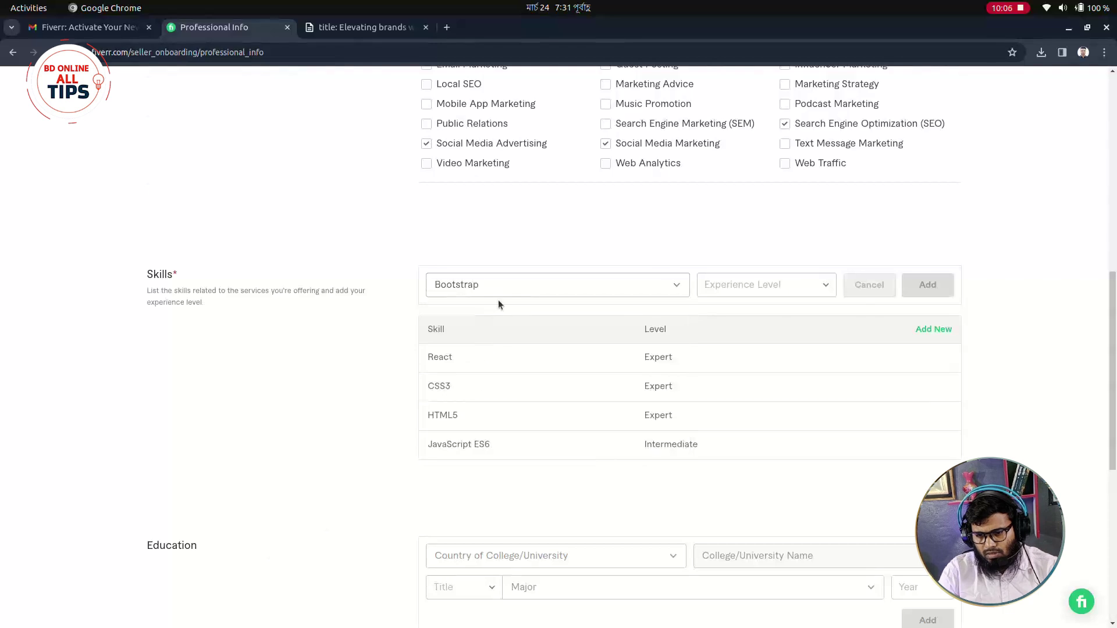
{"action": "left_click", "coordinate": [808, 288]}
{"action": "left_click", "coordinate": [737, 379]}
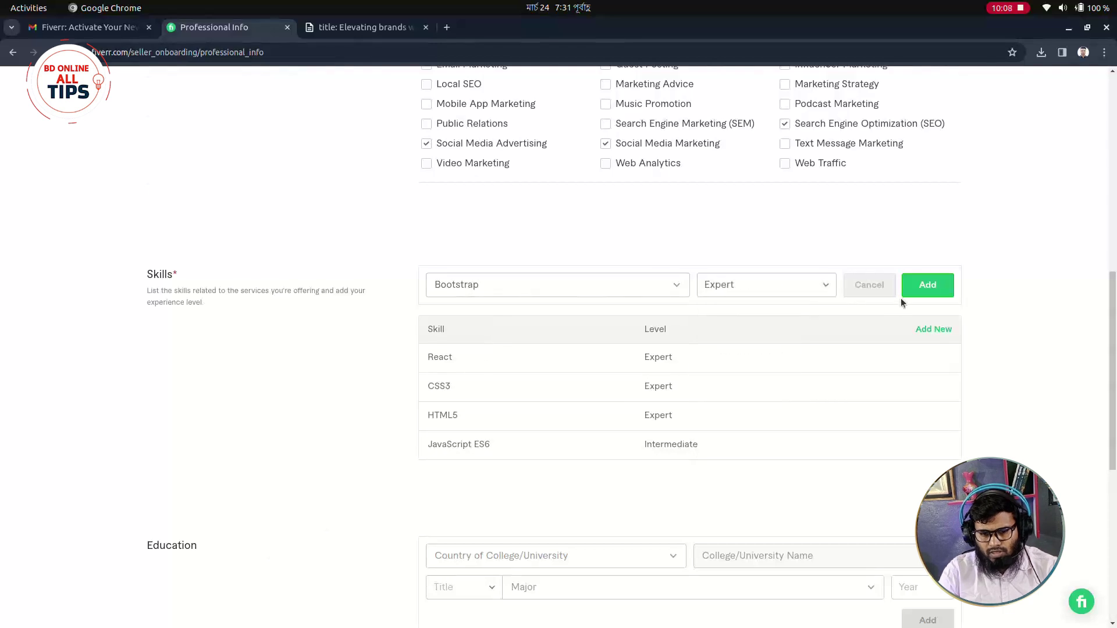
{"action": "left_click", "coordinate": [928, 286]}
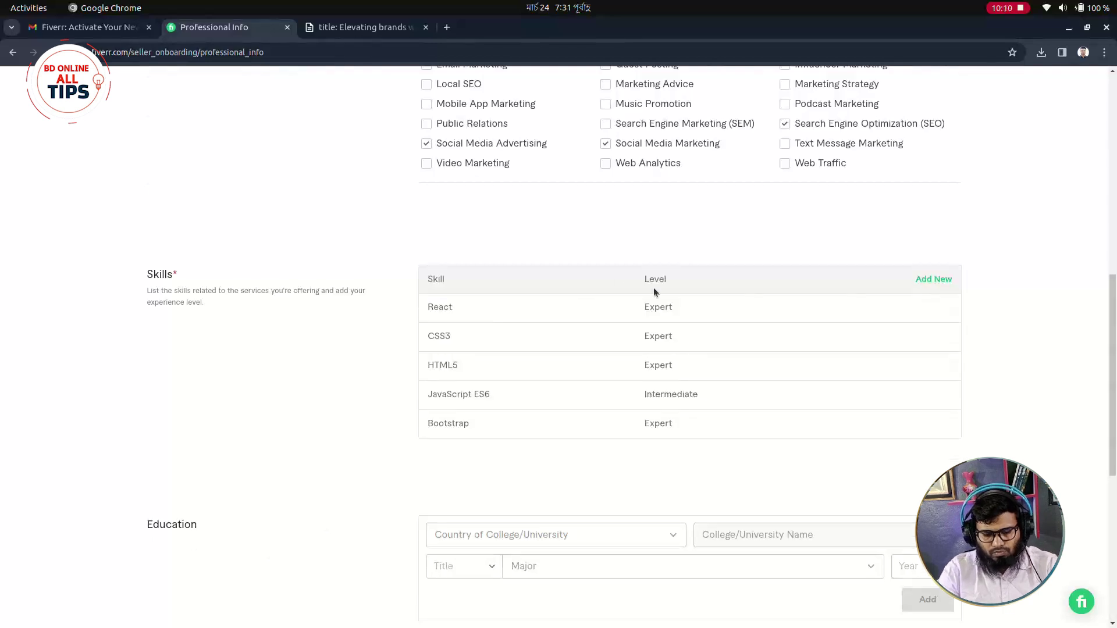
Add Tailwind CSS to the skills at Expert level.
{"action": "left_click", "coordinate": [925, 281]}
{"action": "left_click", "coordinate": [526, 287]}
{"action": "type", "text": "tailwind"}
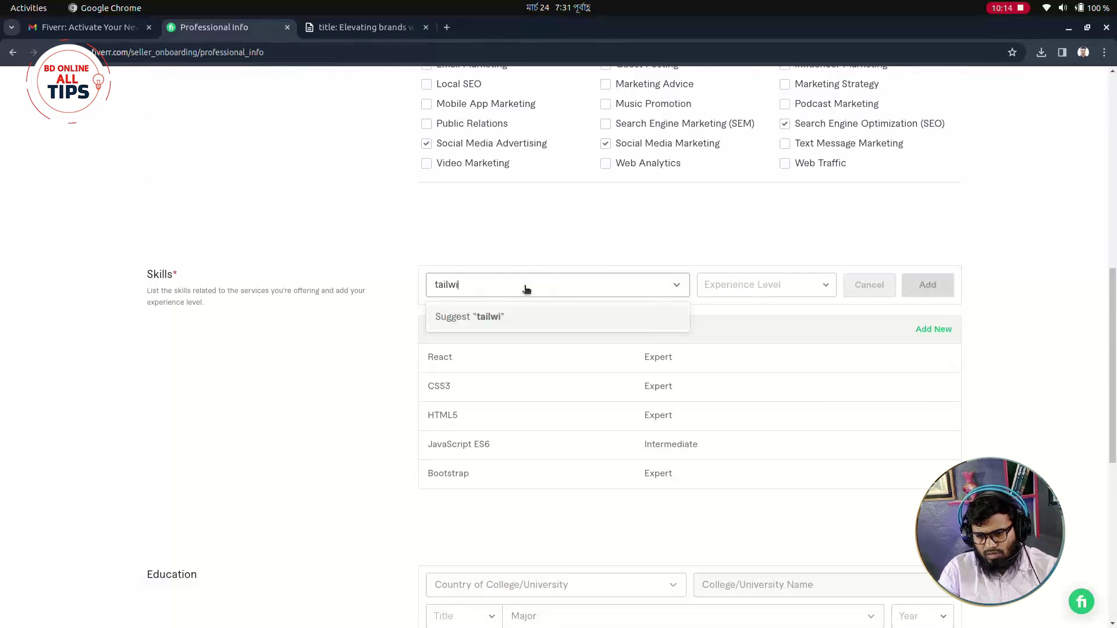
{"action": "left_click", "coordinate": [492, 316]}
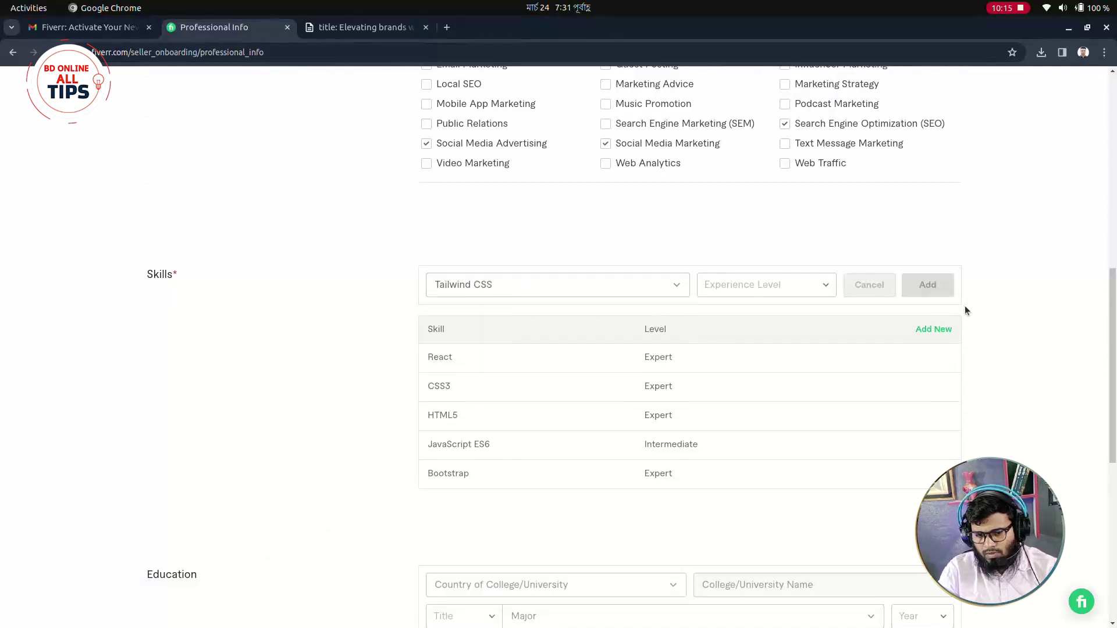
{"action": "left_click", "coordinate": [763, 290]}
{"action": "left_click", "coordinate": [927, 285]}
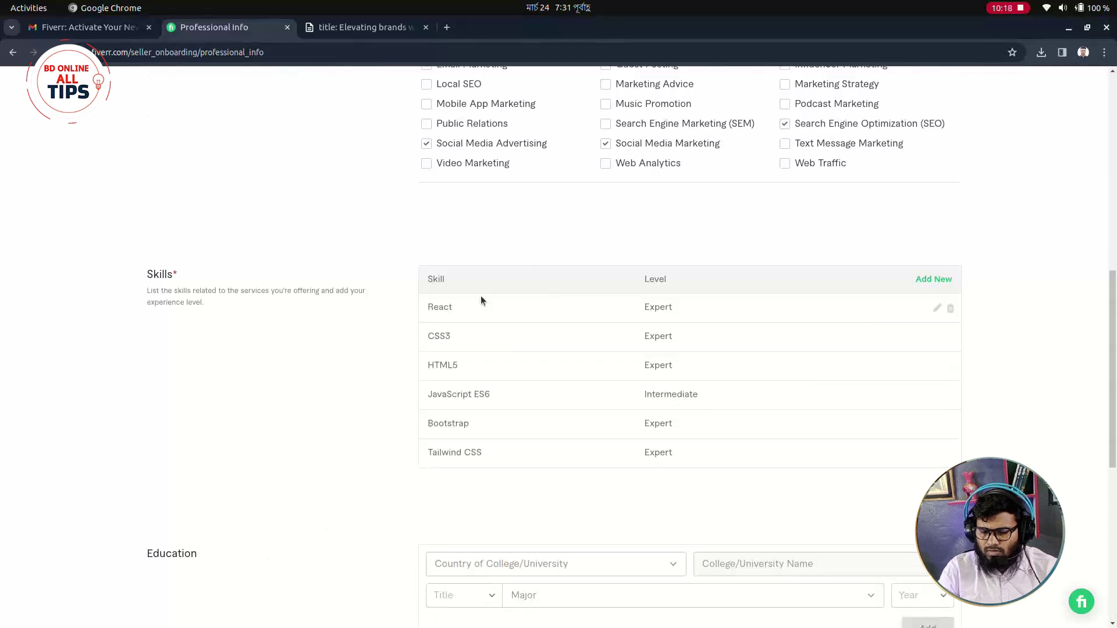
{"action": "scroll", "coordinate": [487, 311], "scroll_direction": "down", "scroll_amount": 2}
{"action": "scroll", "coordinate": [442, 326], "scroll_direction": "up", "scroll_amount": 1}
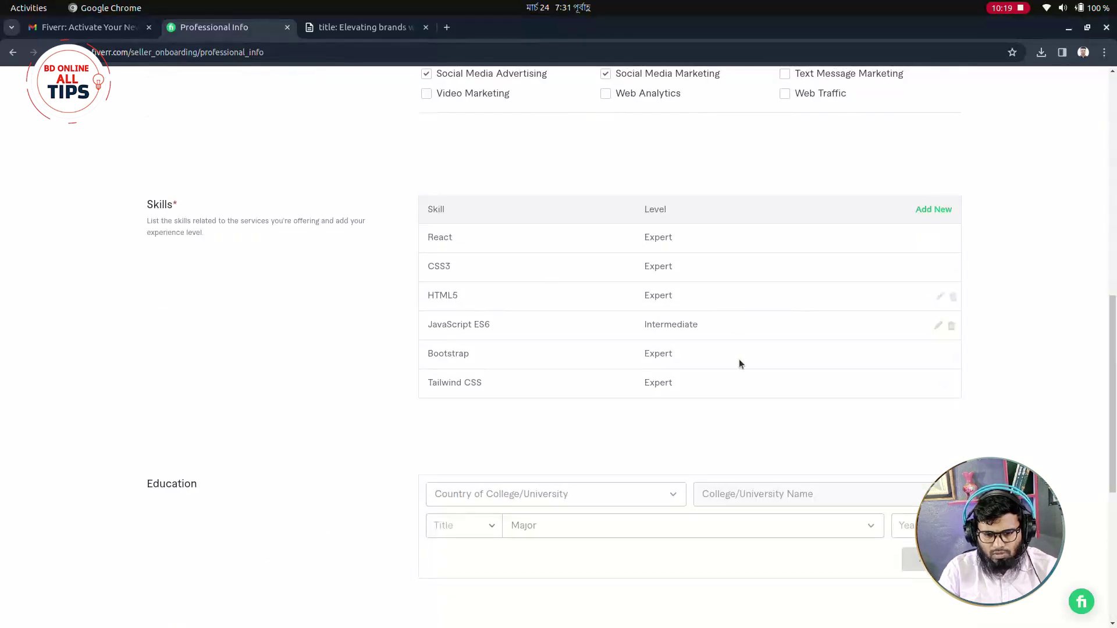
{"action": "scroll", "coordinate": [374, 368], "scroll_direction": "down", "scroll_amount": 3}
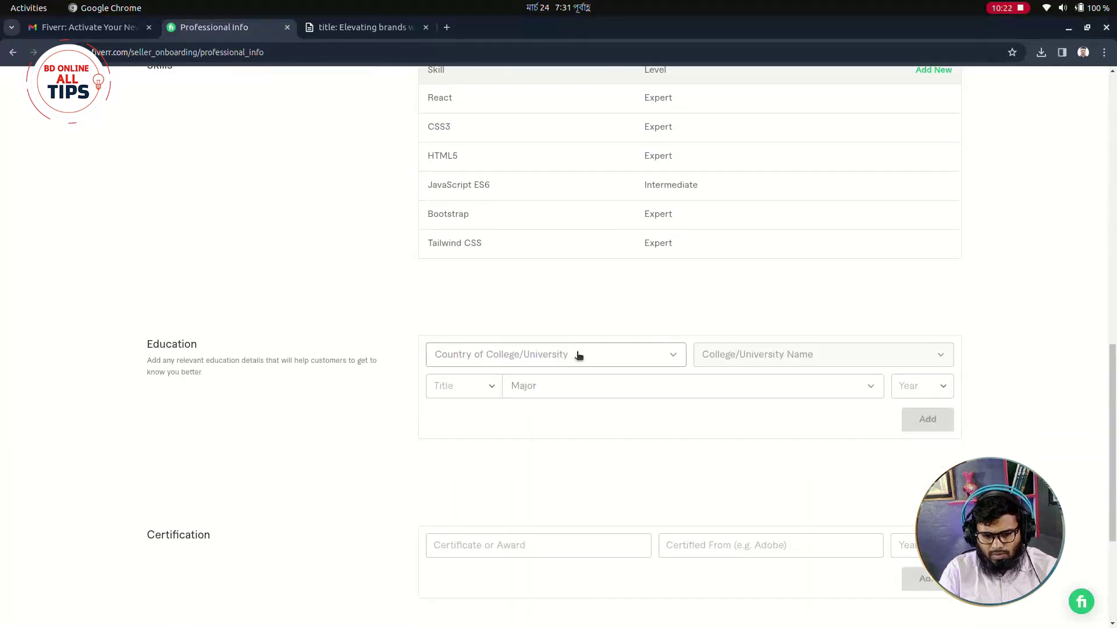
After a blocked Continue, date the Programming & Tech occupation from 2021 to 2024.
{"action": "scroll", "coordinate": [680, 358], "scroll_direction": "down", "scroll_amount": 3}
{"action": "scroll", "coordinate": [652, 419], "scroll_direction": "down", "scroll_amount": 1}
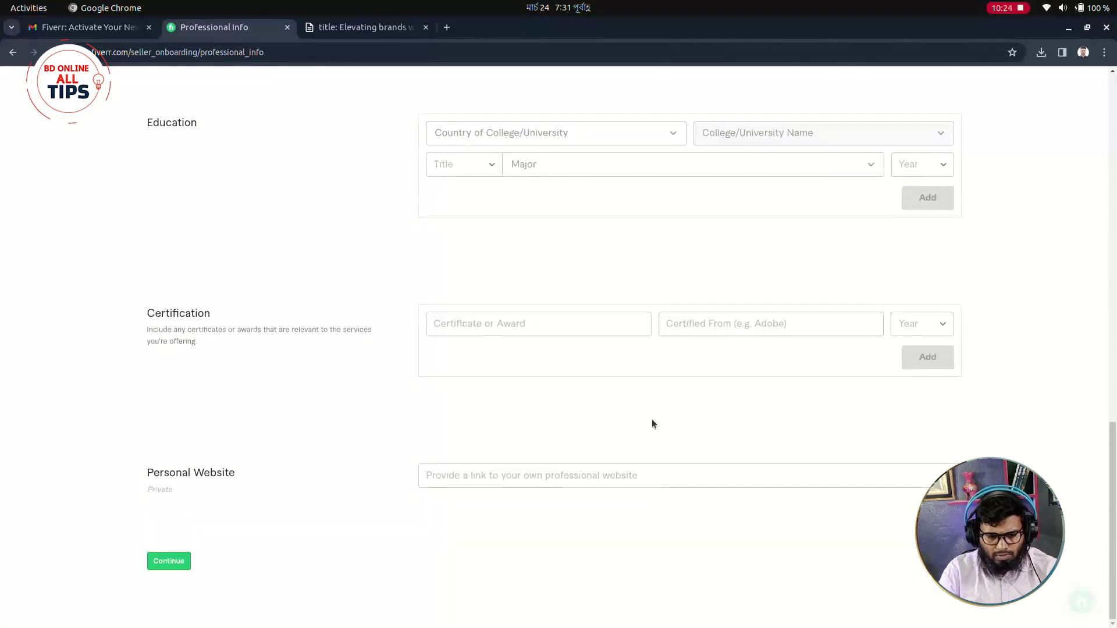
{"action": "left_click", "coordinate": [173, 562]}
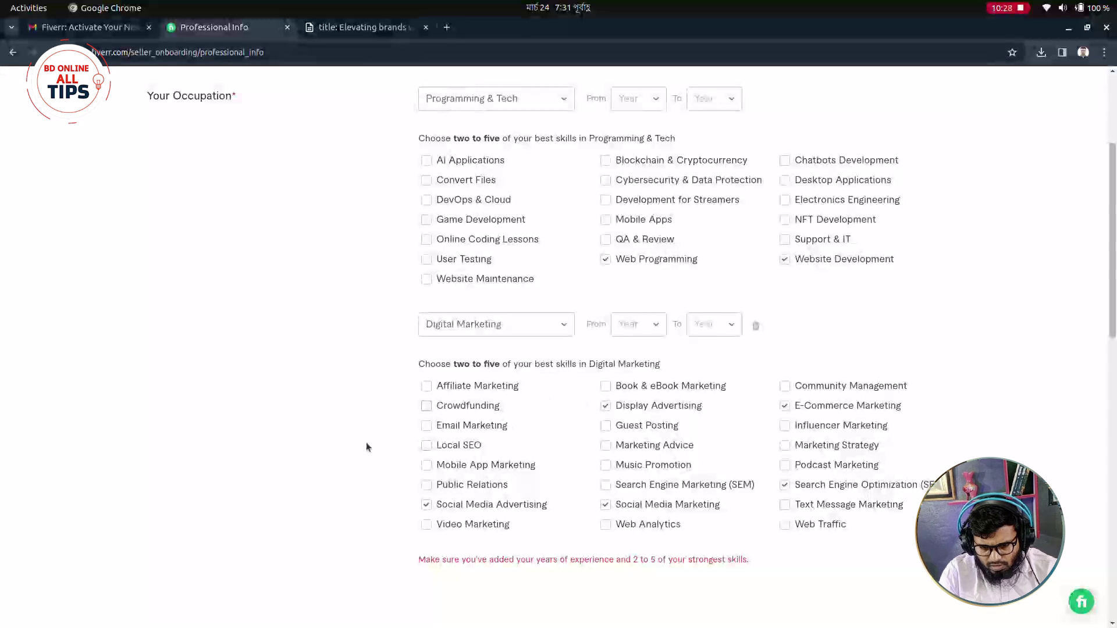
{"action": "scroll", "coordinate": [384, 460], "scroll_direction": "down", "scroll_amount": 1}
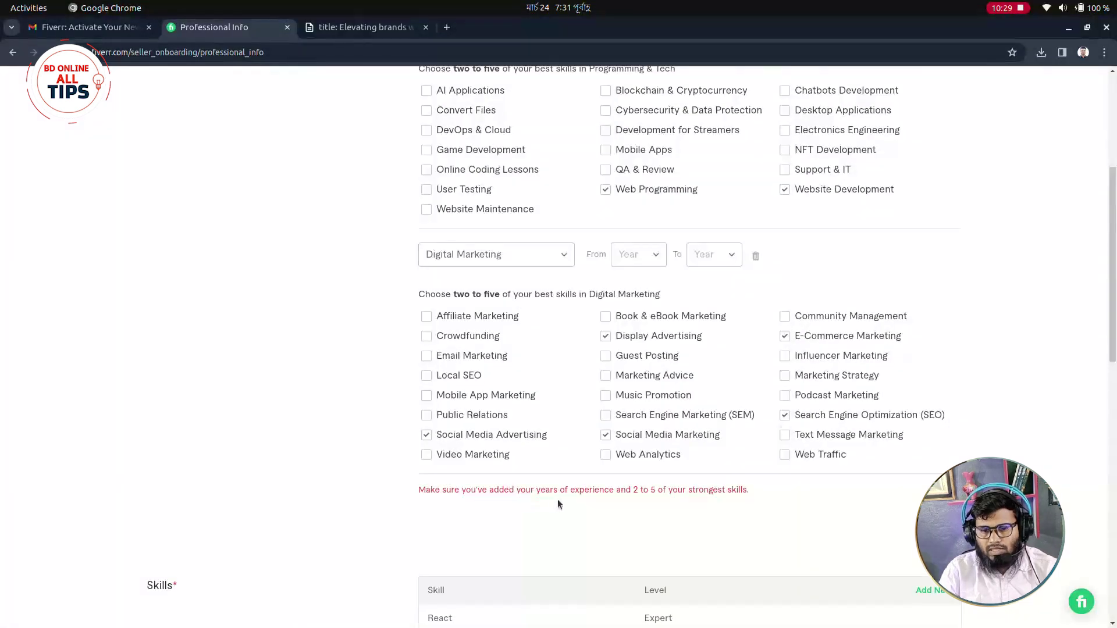
{"action": "scroll", "coordinate": [651, 272], "scroll_direction": "up", "scroll_amount": 2}
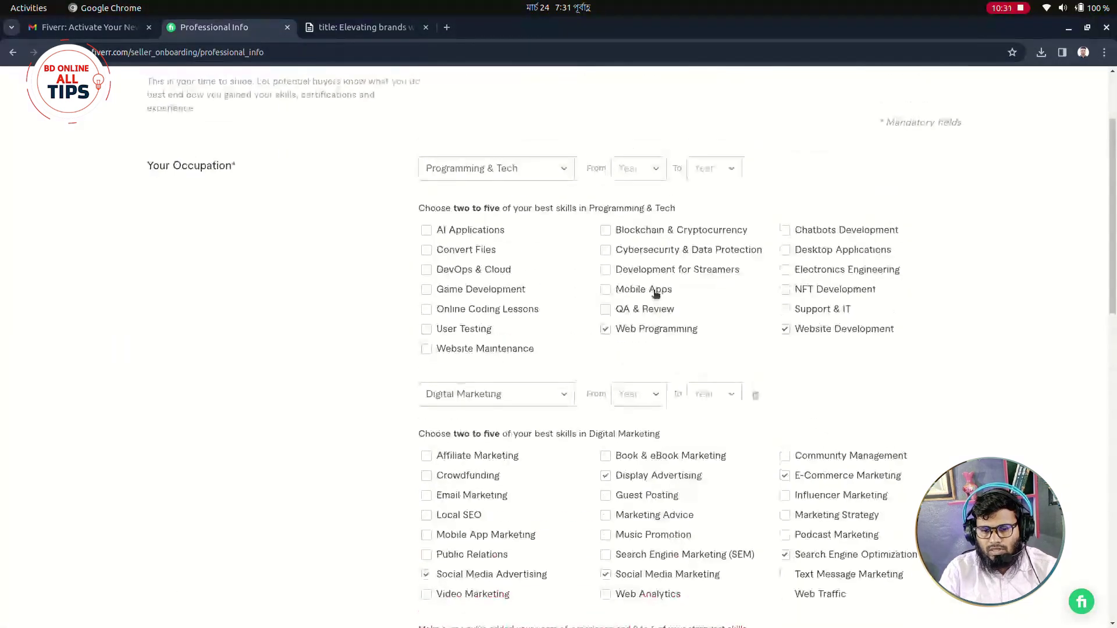
{"action": "left_click", "coordinate": [654, 167]}
{"action": "left_click", "coordinate": [645, 298]}
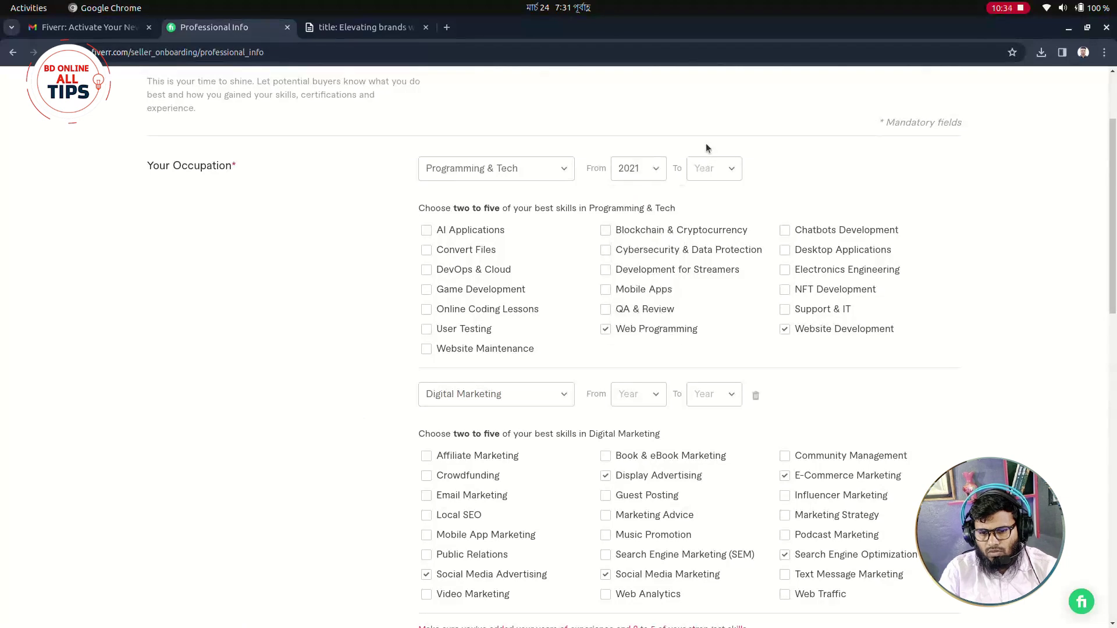
{"action": "left_click", "coordinate": [660, 169]}
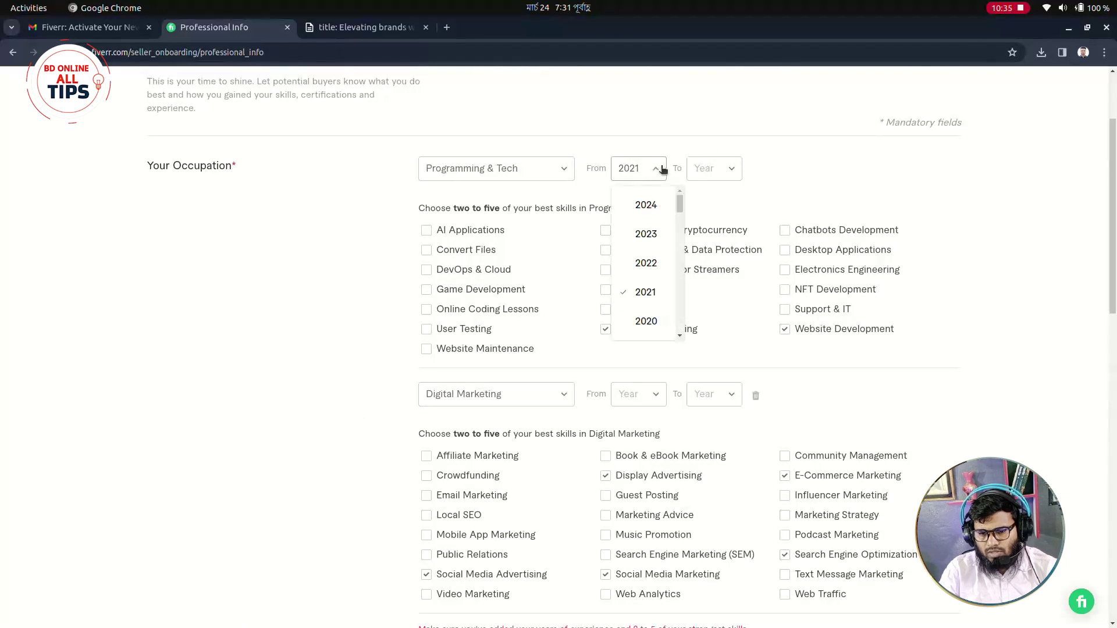
{"action": "left_click", "coordinate": [645, 274]}
{"action": "left_click", "coordinate": [702, 169]}
{"action": "left_click", "coordinate": [721, 210]}
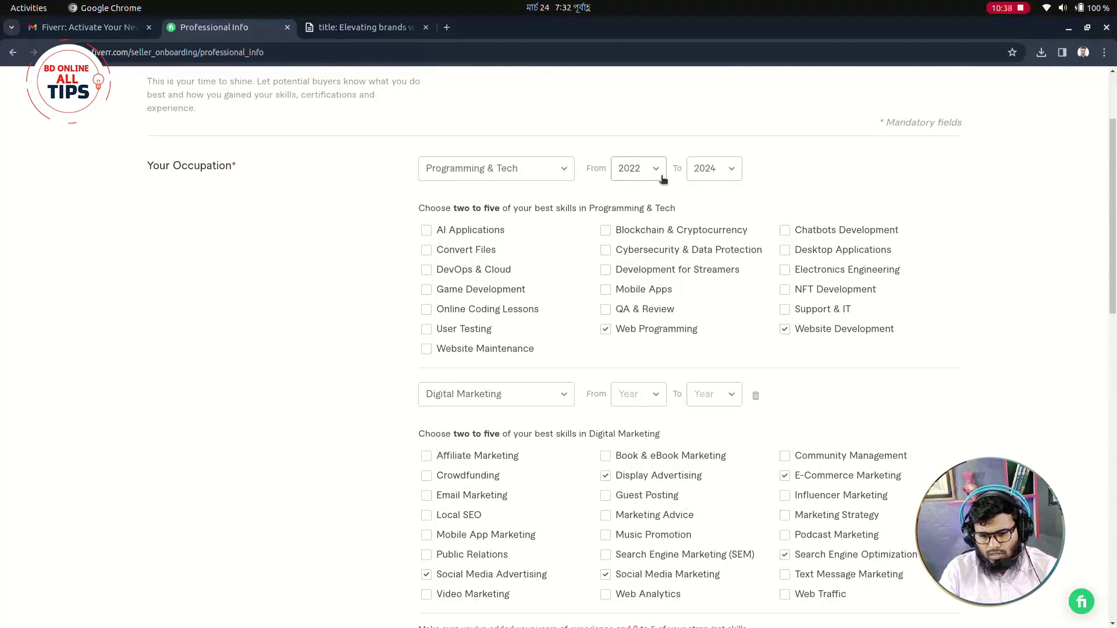
{"action": "left_click", "coordinate": [662, 169]}
{"action": "left_click", "coordinate": [647, 297]}
Date the Digital Marketing occupation from 2020 to 2024.
{"action": "left_click", "coordinate": [656, 393]}
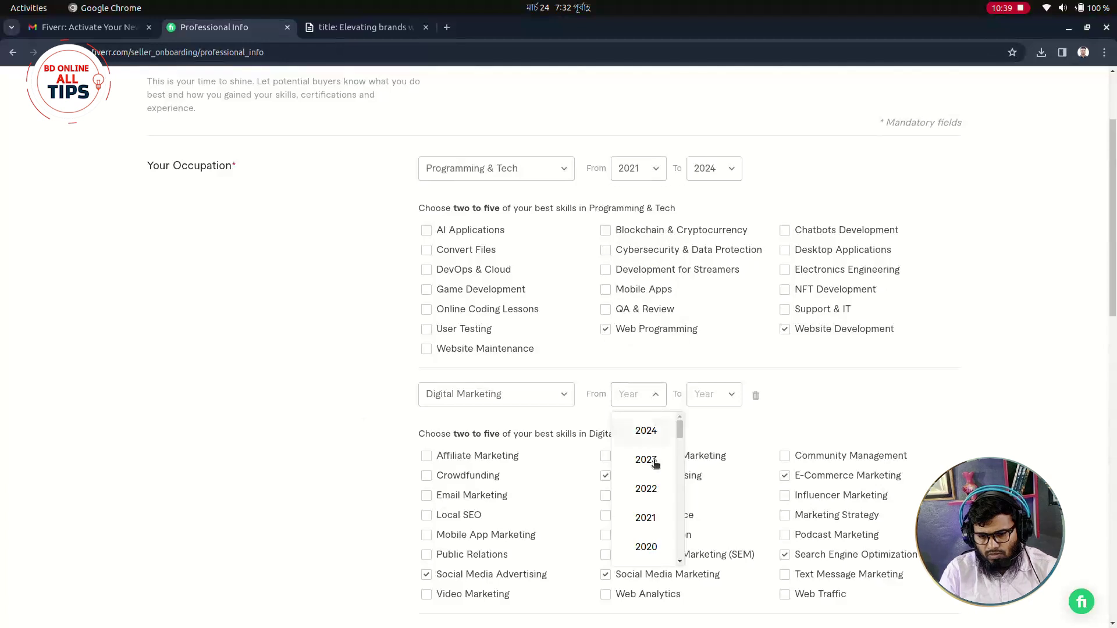
{"action": "left_click", "coordinate": [645, 547]}
{"action": "left_click", "coordinate": [706, 394]}
{"action": "left_click", "coordinate": [725, 434]}
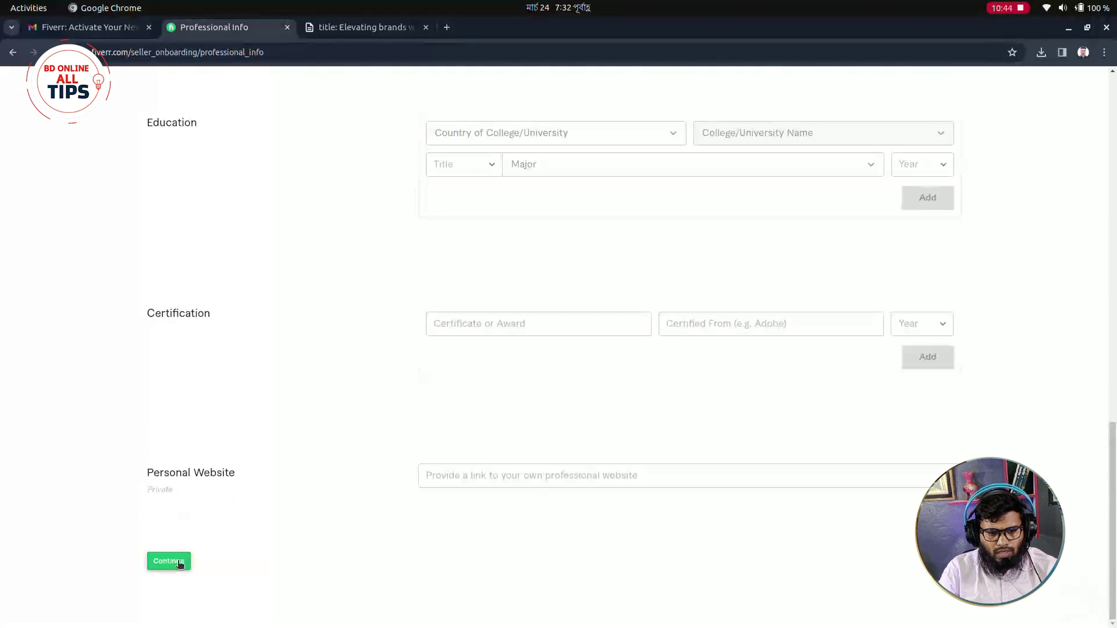
Submit Professional Info, finish Account Security, and close the 'Your seller profile is all set!' dialog.
{"action": "left_click", "coordinate": [180, 561]}
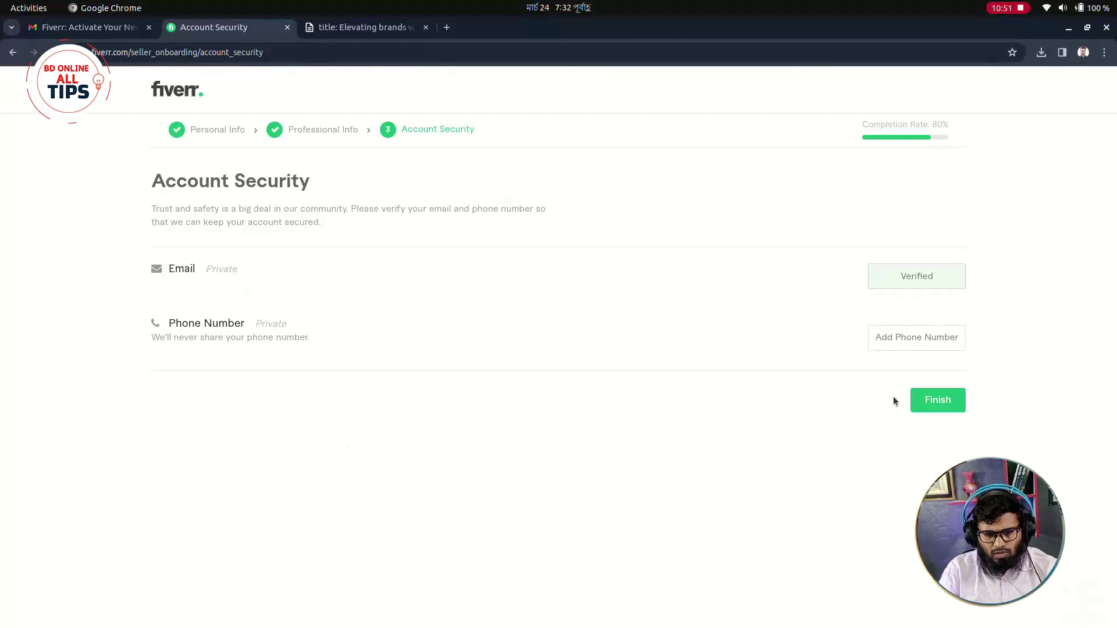
{"action": "left_click", "coordinate": [927, 400]}
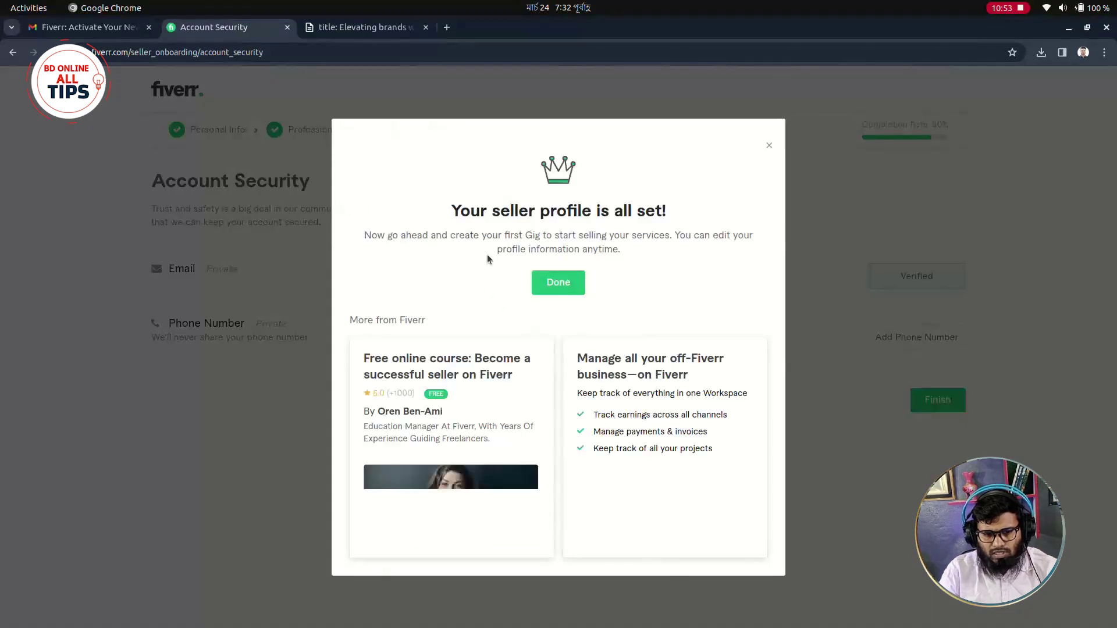
{"action": "left_click_drag", "start_coordinate": [424, 211], "coordinate": [605, 249]}
{"action": "left_click", "coordinate": [372, 253]}
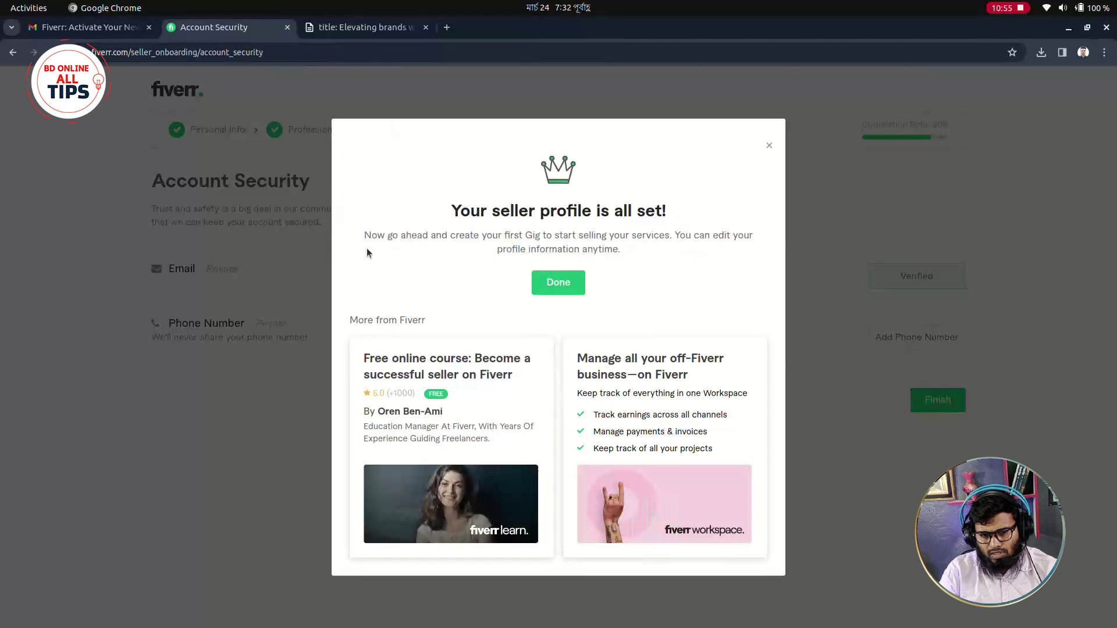
{"action": "left_click", "coordinate": [581, 291]}
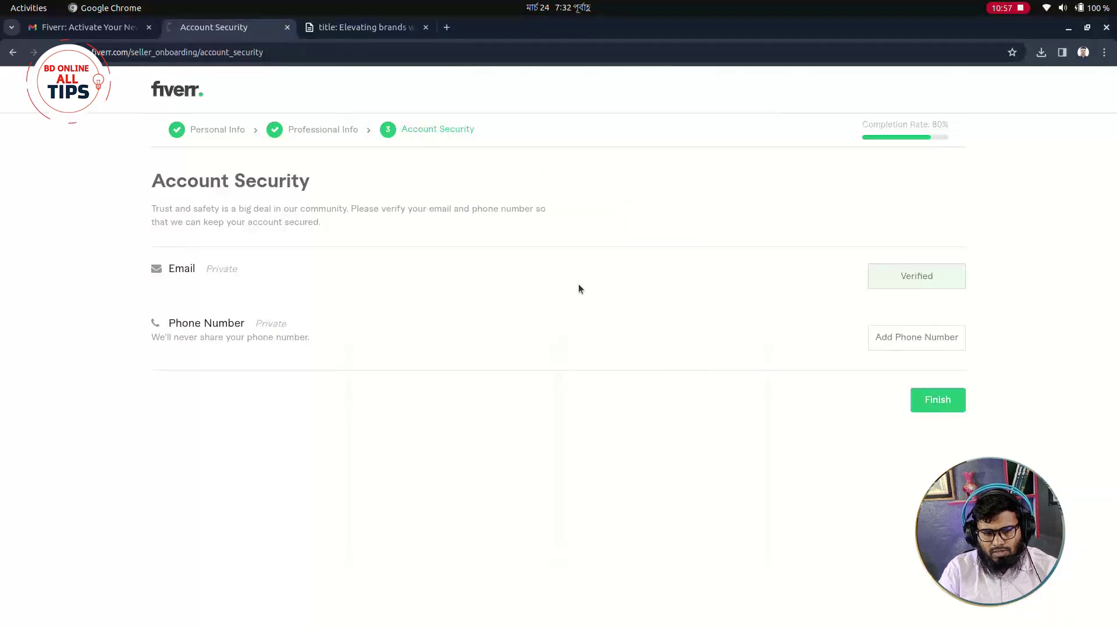